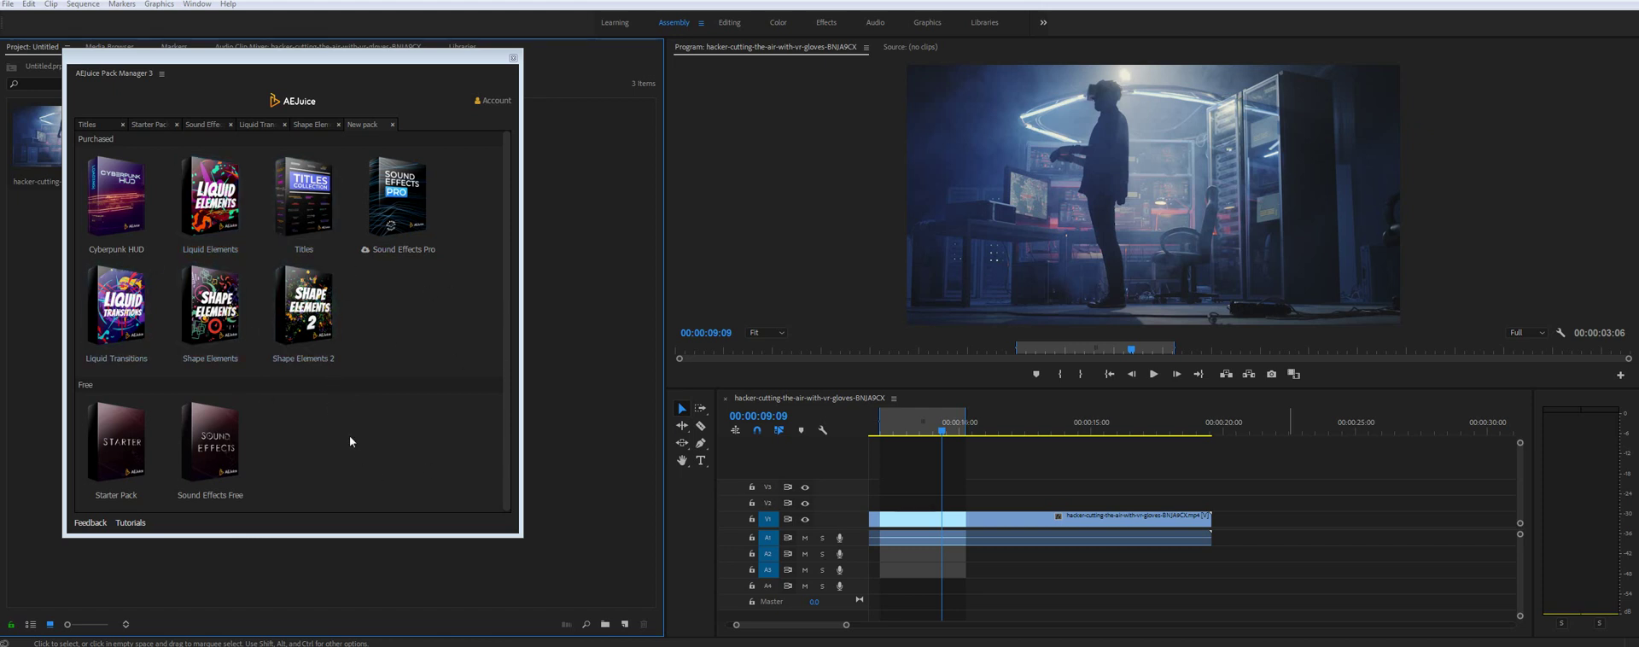
- Open the free Starter Pack in AEJuice Pack Manager and scroll through it
{"action": "left_click", "coordinate": [121, 447]}
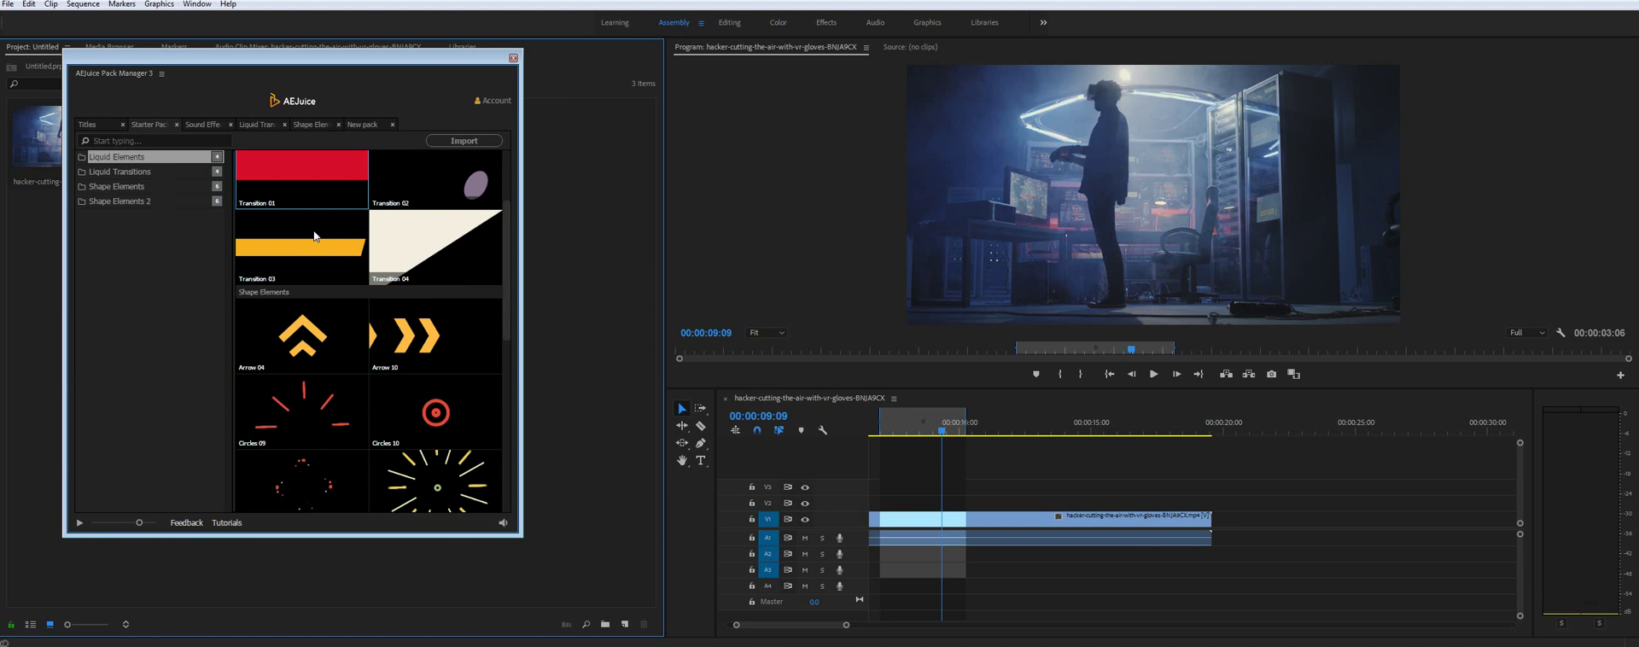
{"action": "scroll", "coordinate": [315, 236], "scroll_direction": "down", "scroll_amount": 10}
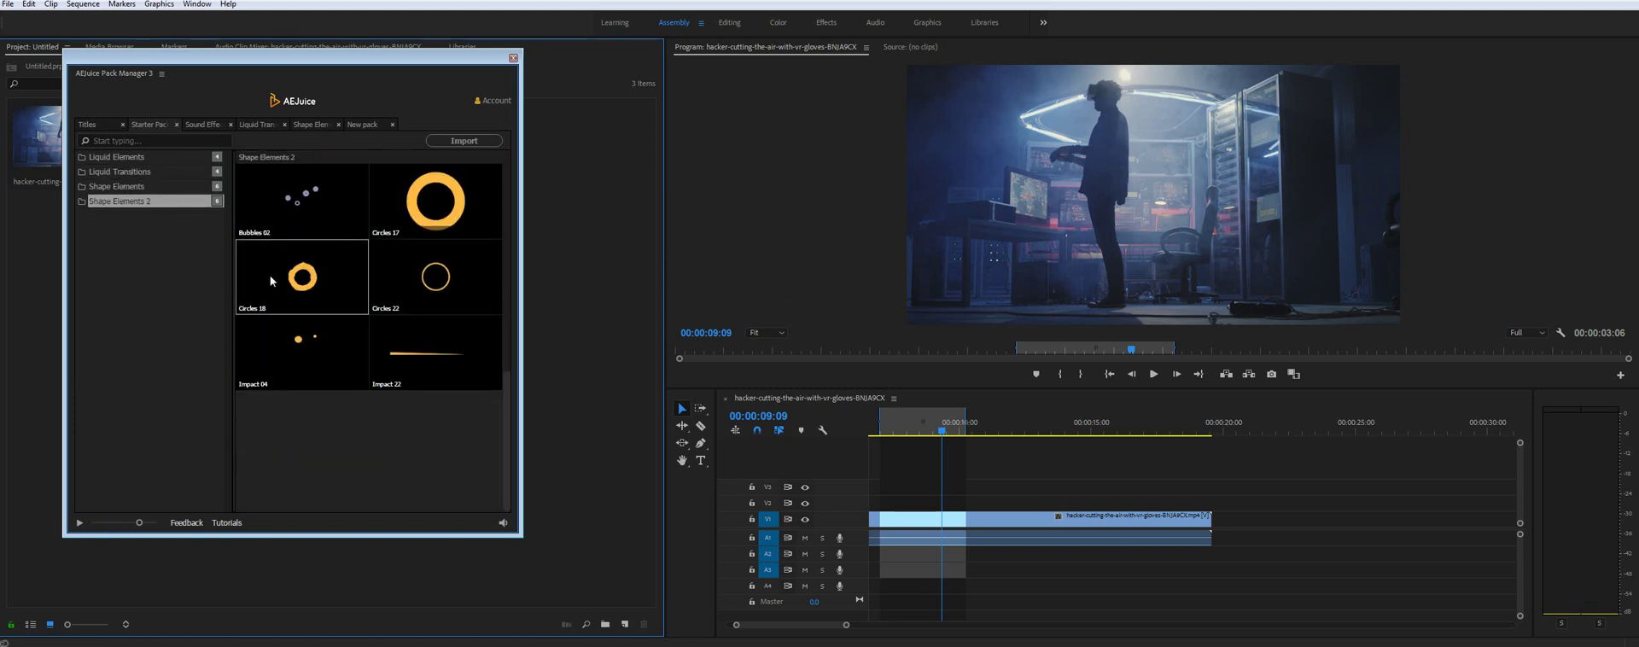
{"action": "scroll", "coordinate": [269, 275], "scroll_direction": "up", "scroll_amount": 5}
- Go back to the pack overview, open the Sound Effects pack and scroll down to Paper
{"action": "left_click", "coordinate": [373, 135]}
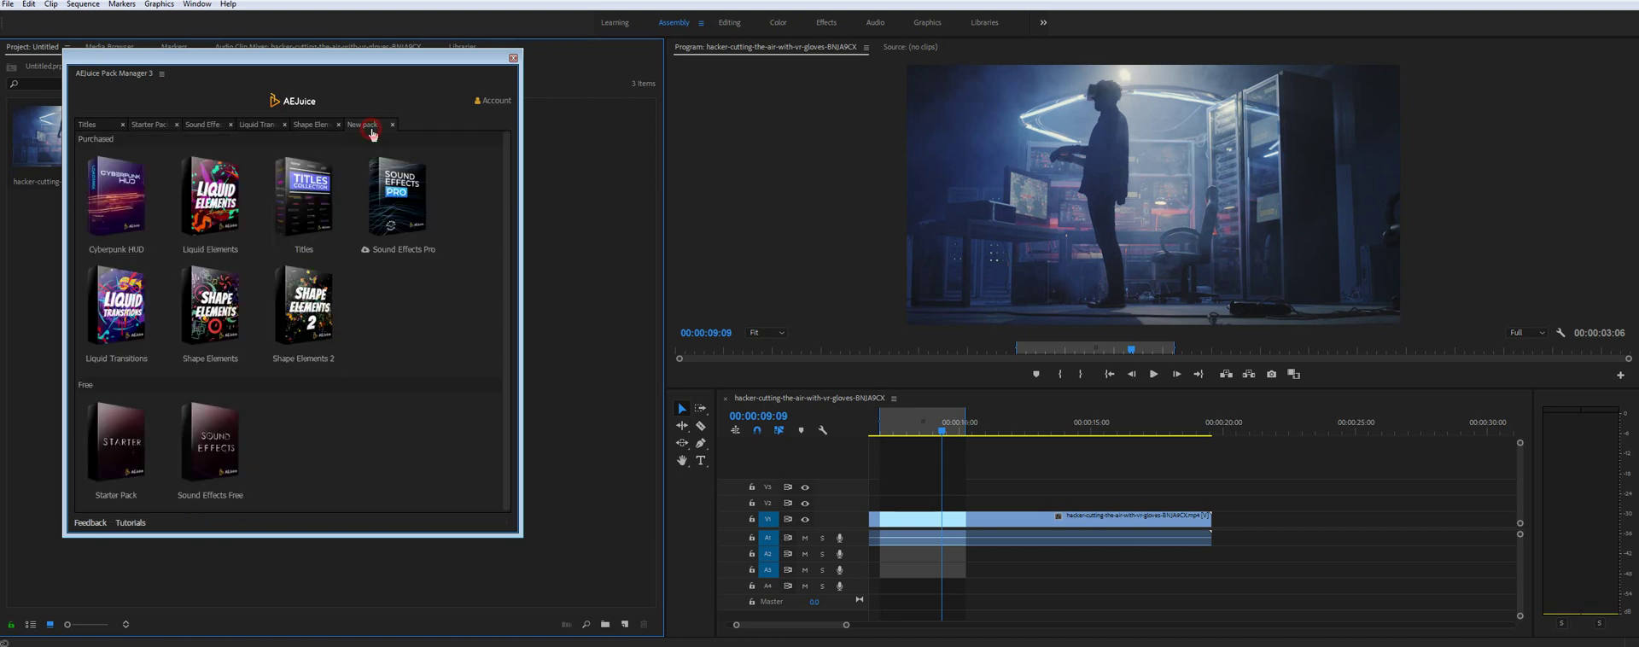
{"action": "left_click", "coordinate": [224, 421]}
{"action": "scroll", "coordinate": [314, 287], "scroll_direction": "down", "scroll_amount": 8}
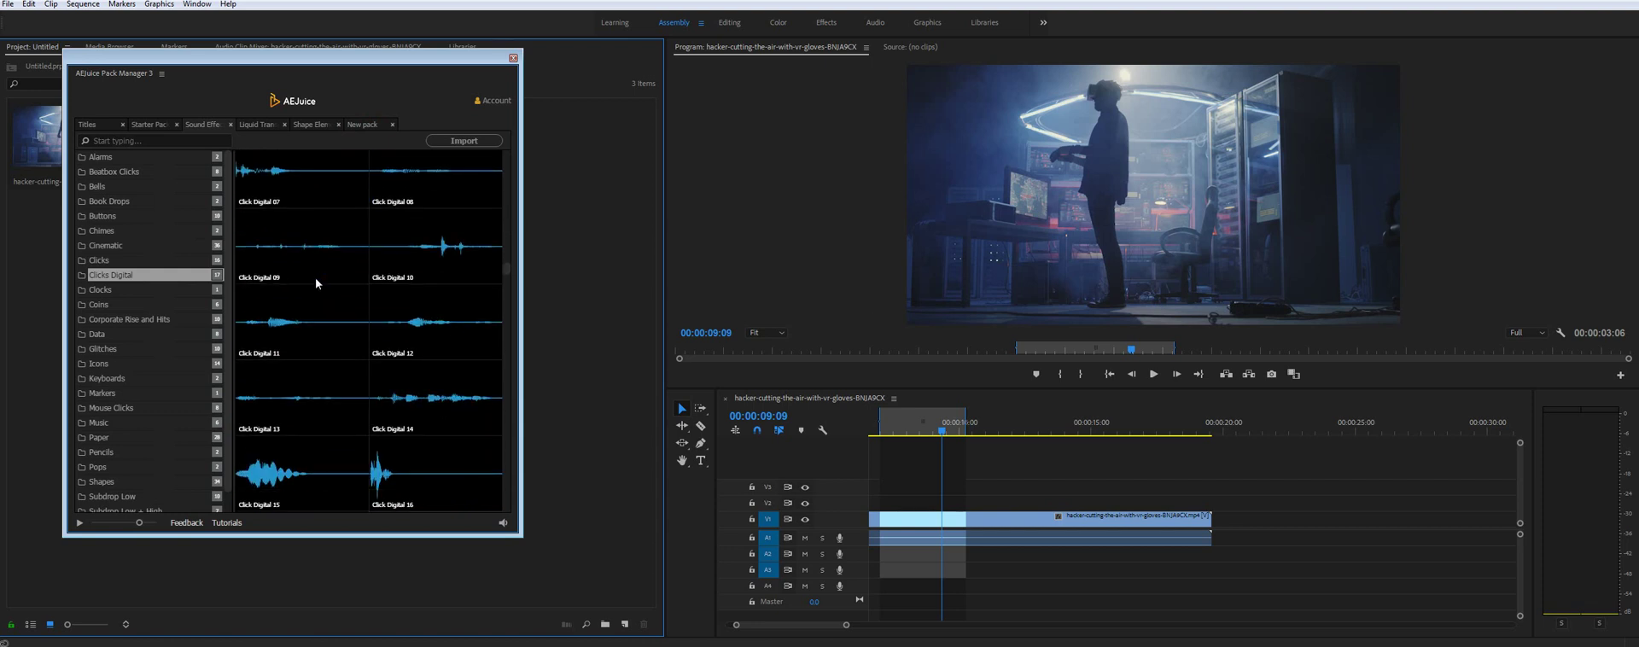
{"action": "scroll", "coordinate": [309, 320], "scroll_direction": "down", "scroll_amount": 3}
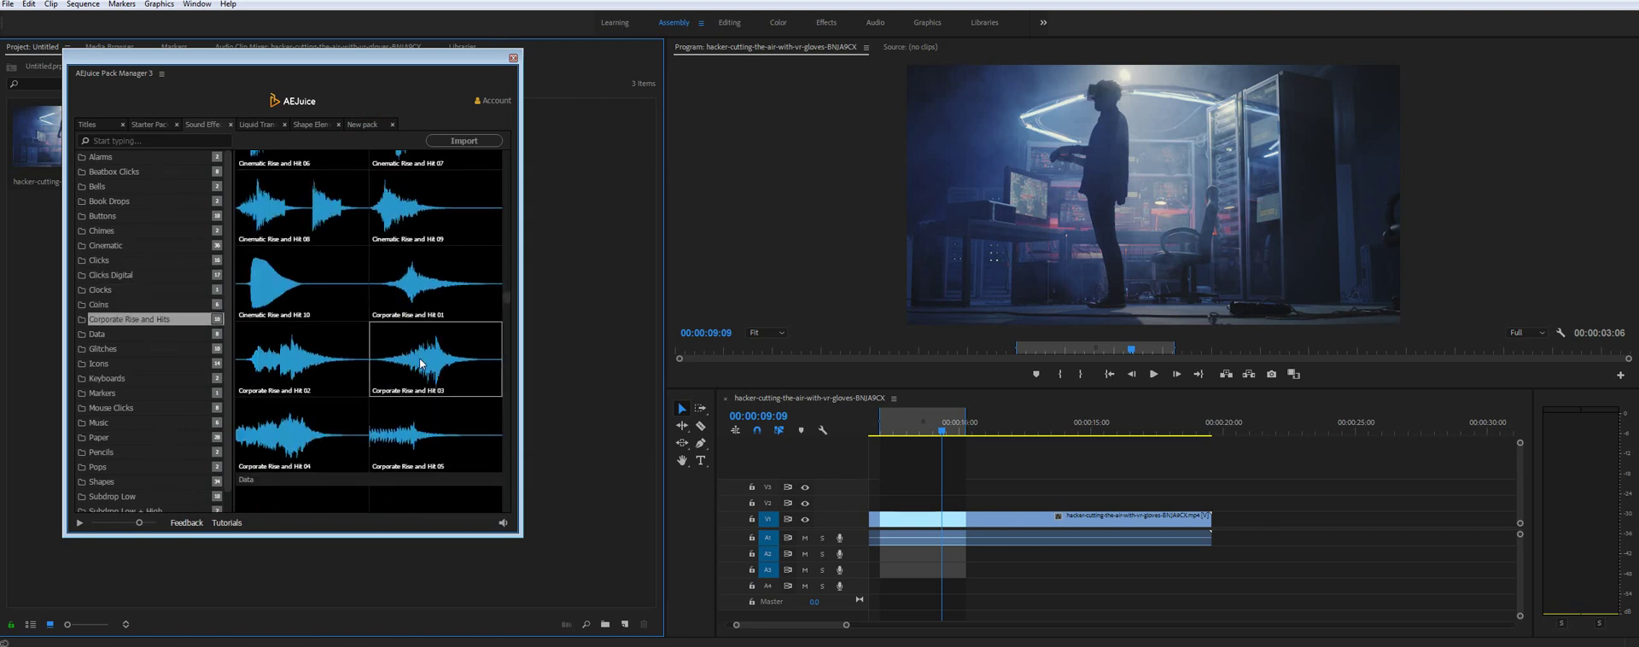
{"action": "scroll", "coordinate": [294, 382], "scroll_direction": "down", "scroll_amount": 3}
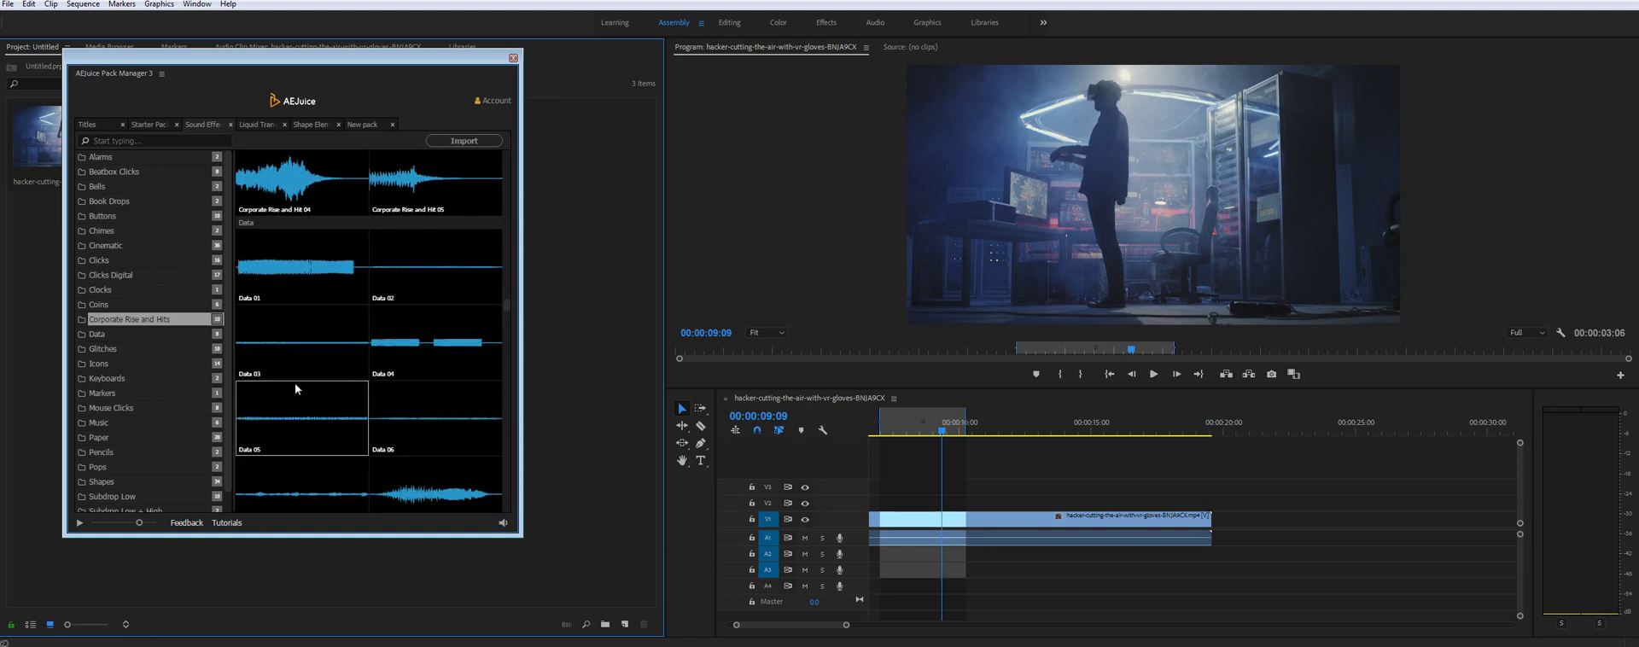
{"action": "scroll", "coordinate": [294, 383], "scroll_direction": "down", "scroll_amount": 5}
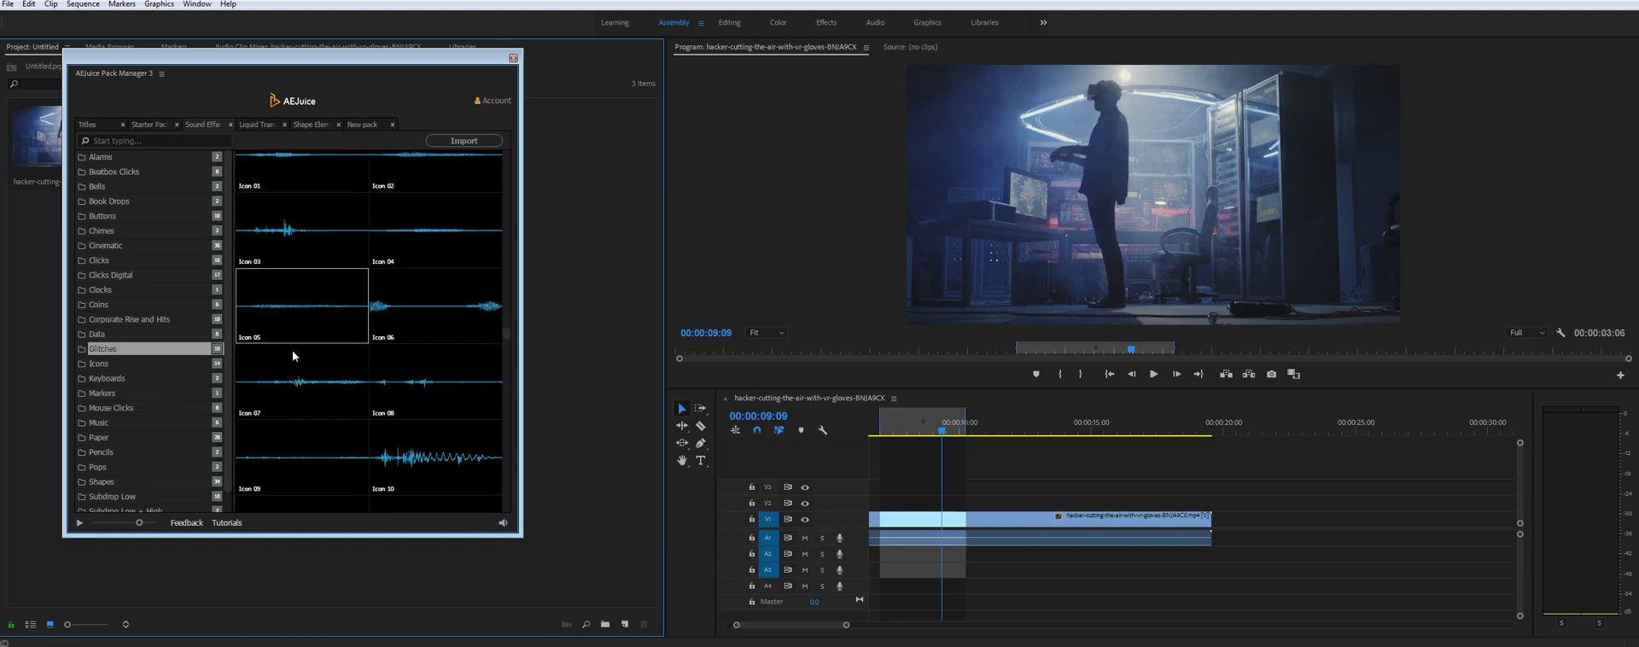
{"action": "scroll", "coordinate": [293, 357], "scroll_direction": "down", "scroll_amount": 3}
{"action": "scroll", "coordinate": [308, 367], "scroll_direction": "down", "scroll_amount": 6}
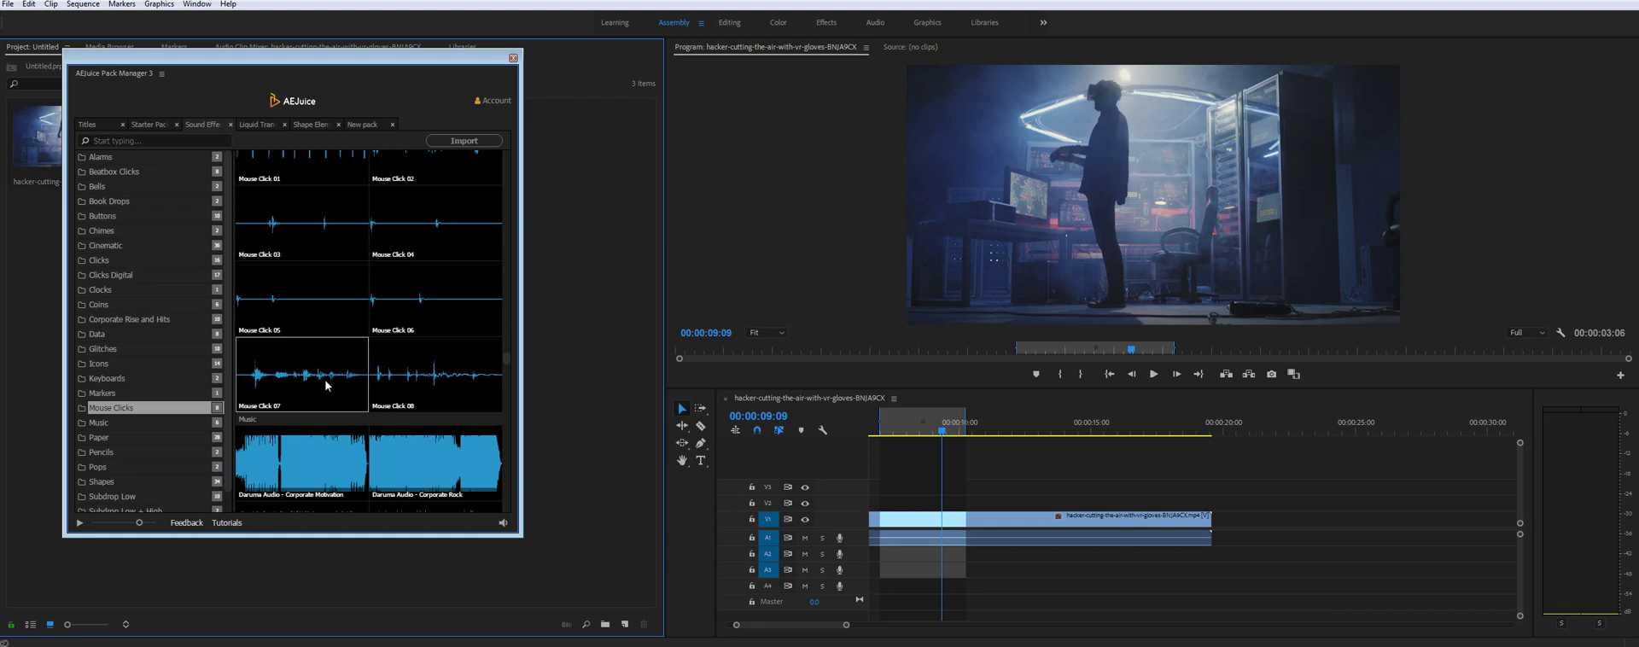
{"action": "scroll", "coordinate": [325, 363], "scroll_direction": "down", "scroll_amount": 3}
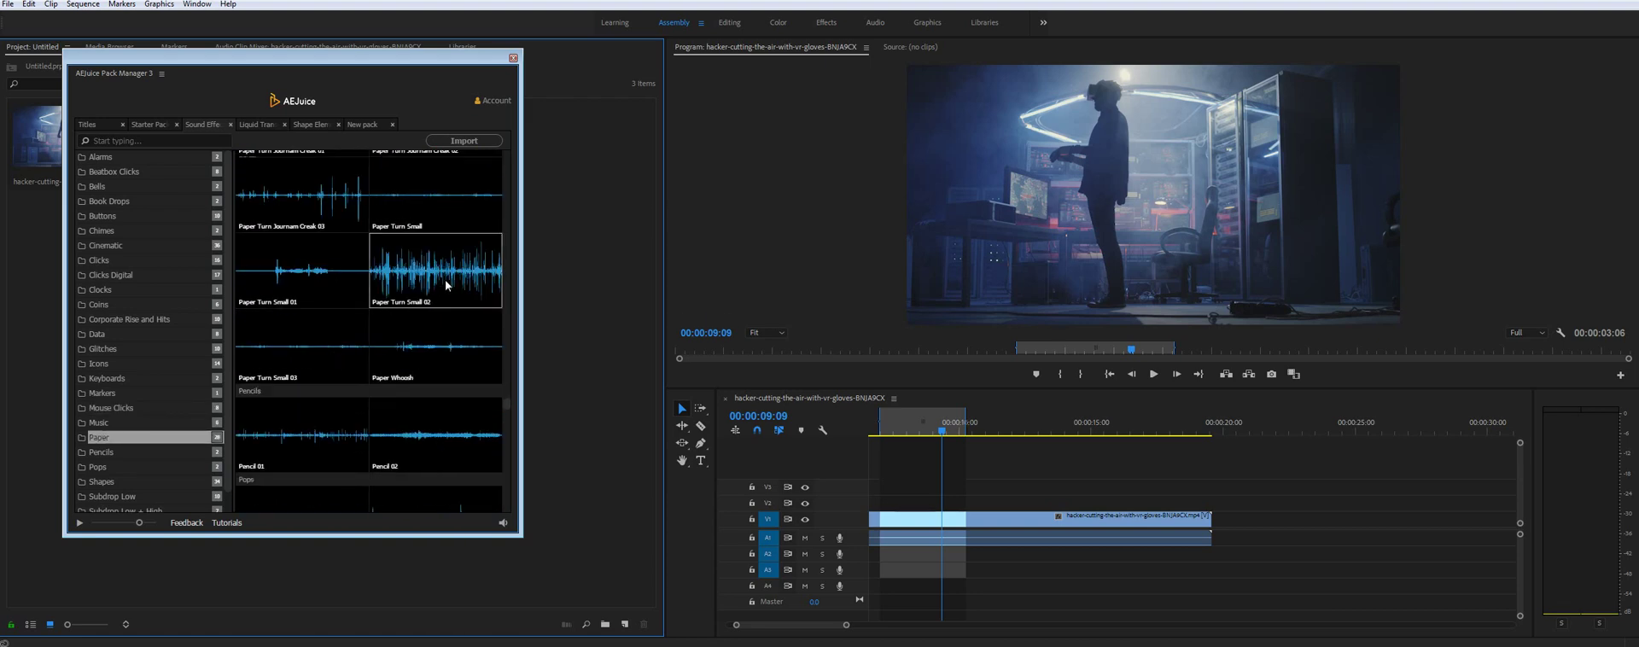
- Import Paper Turn Small 02 onto the timeline and play the sequence to hear it
{"action": "left_click", "coordinate": [466, 143]}
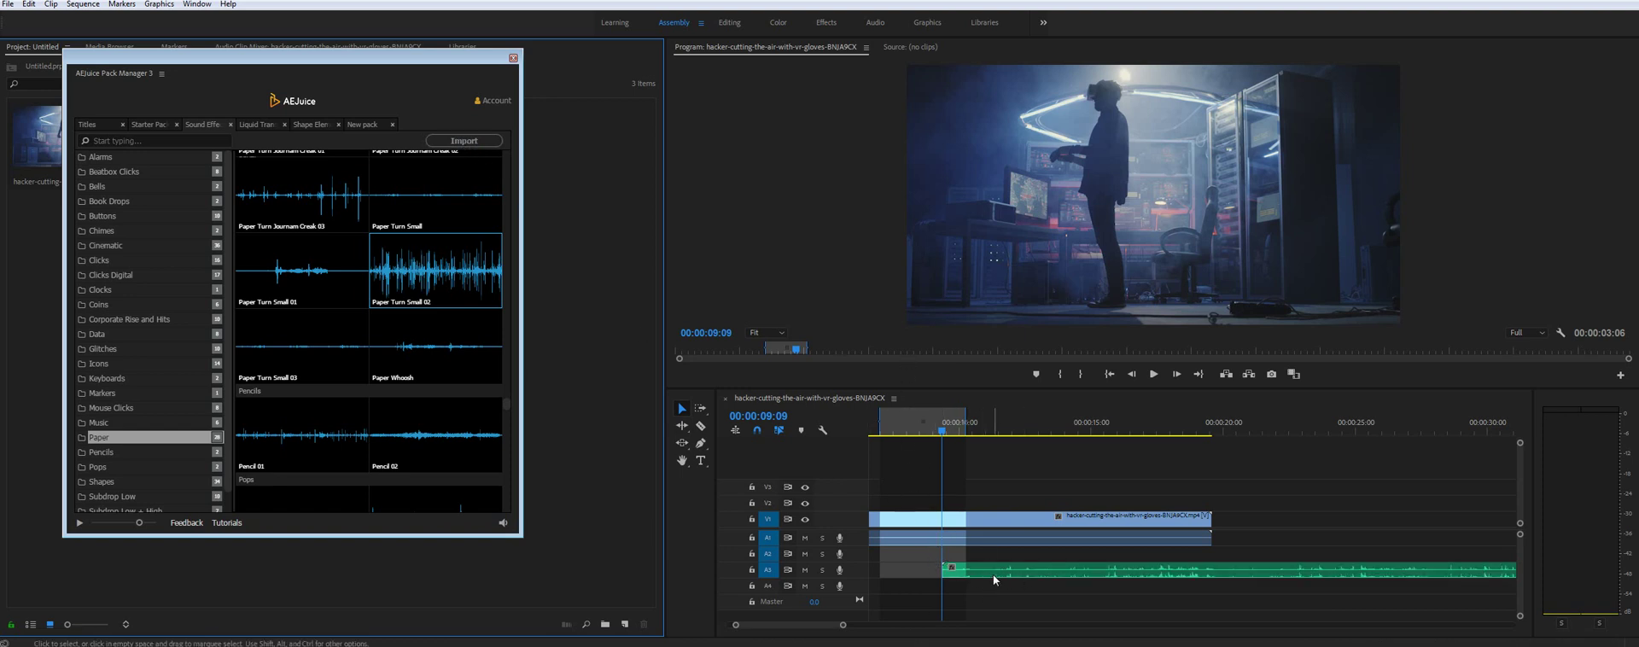
{"action": "left_click", "coordinate": [1154, 374]}
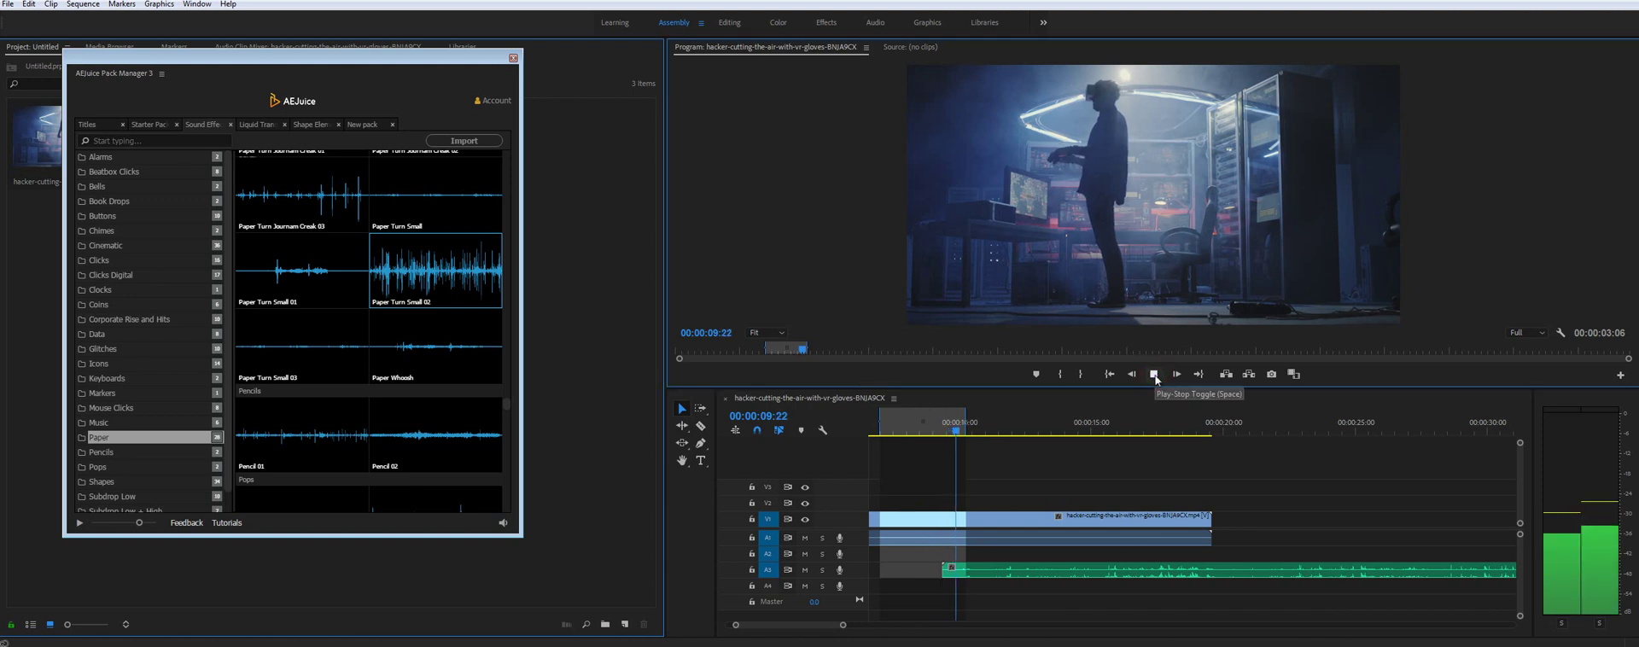
{"action": "left_click", "coordinate": [1154, 376]}
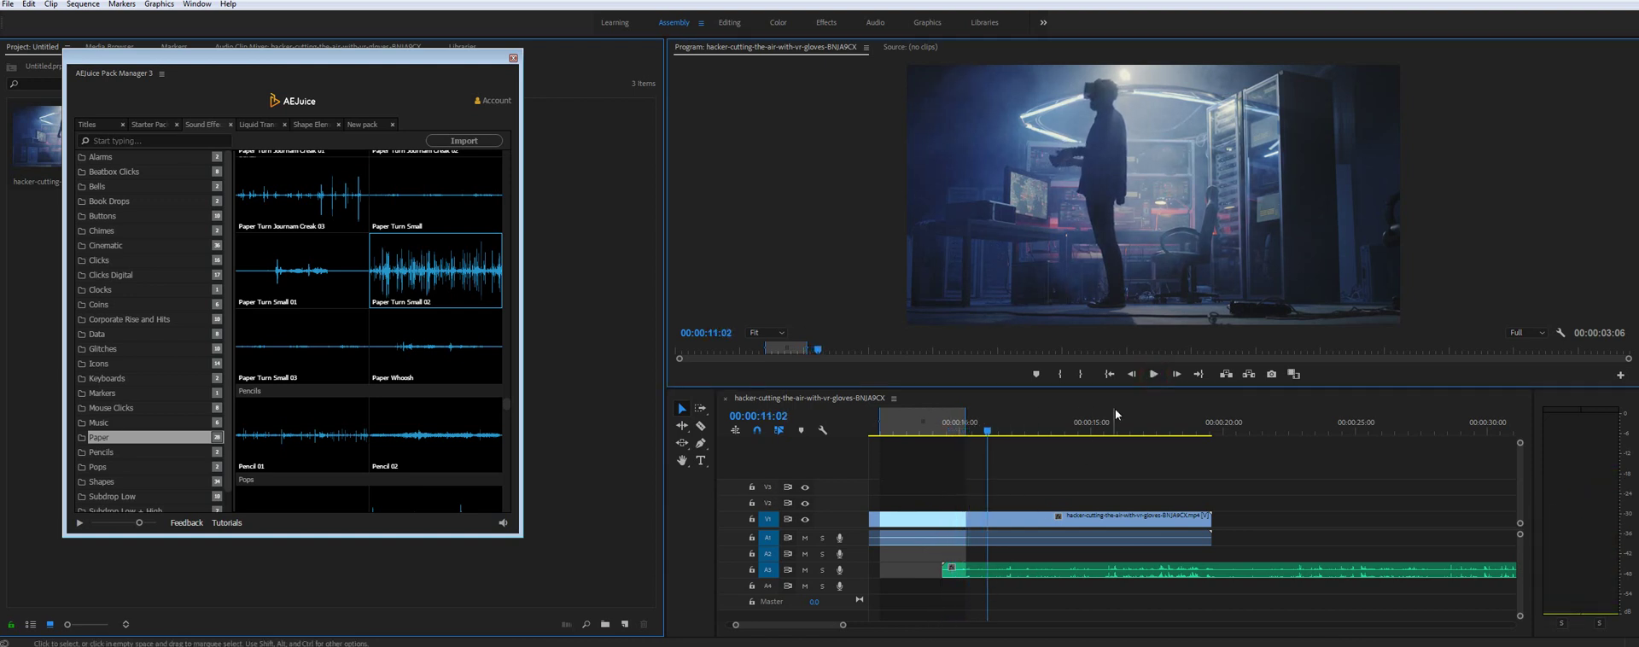
- Delete the imported audio clip from A3 and return to the AEJuice pack overview
{"action": "left_click", "coordinate": [1017, 577]}
{"action": "key", "text": "Delete"}
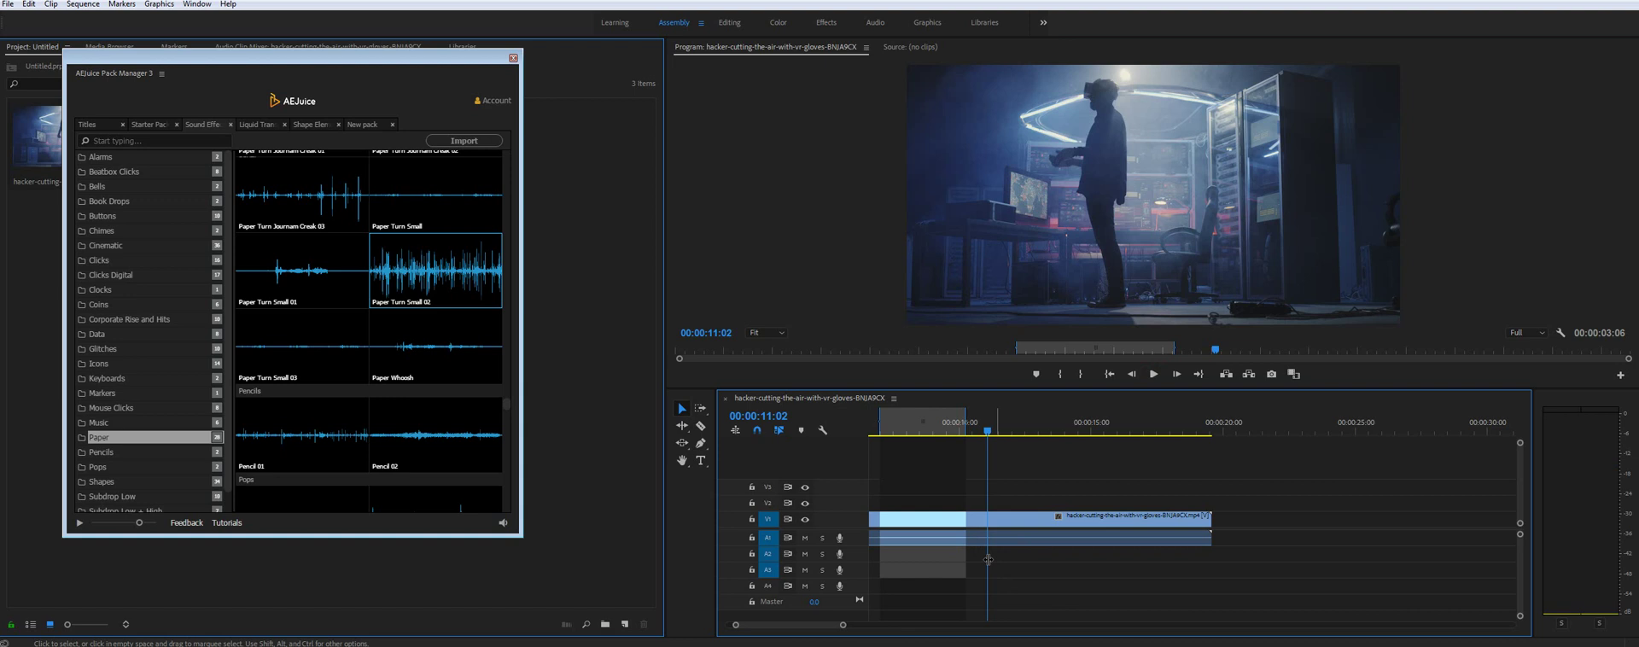
{"action": "left_click", "coordinate": [362, 129]}
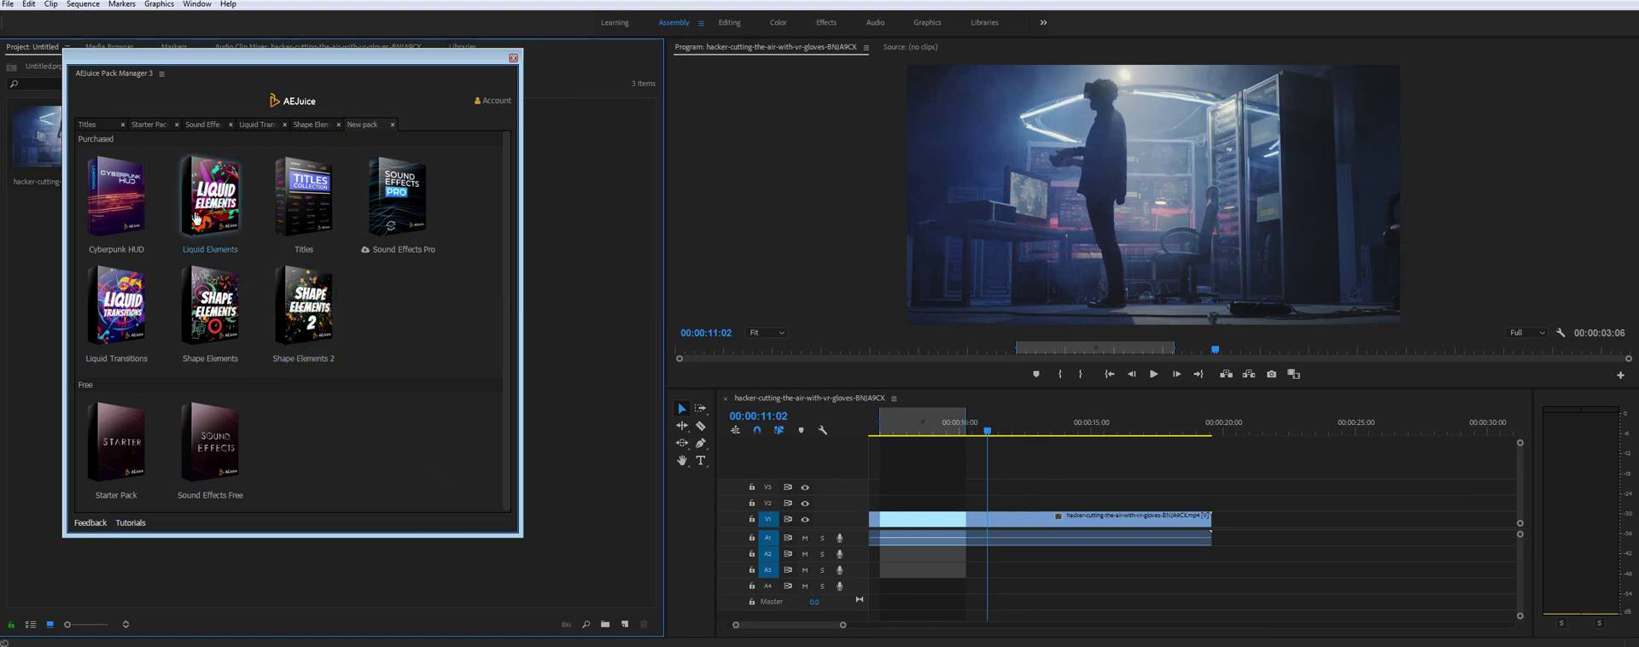
- Open the Cyberpunk HUD pack and scroll through its categories
{"action": "left_click", "coordinate": [112, 202]}
{"action": "scroll", "coordinate": [273, 249], "scroll_direction": "down", "scroll_amount": 20}
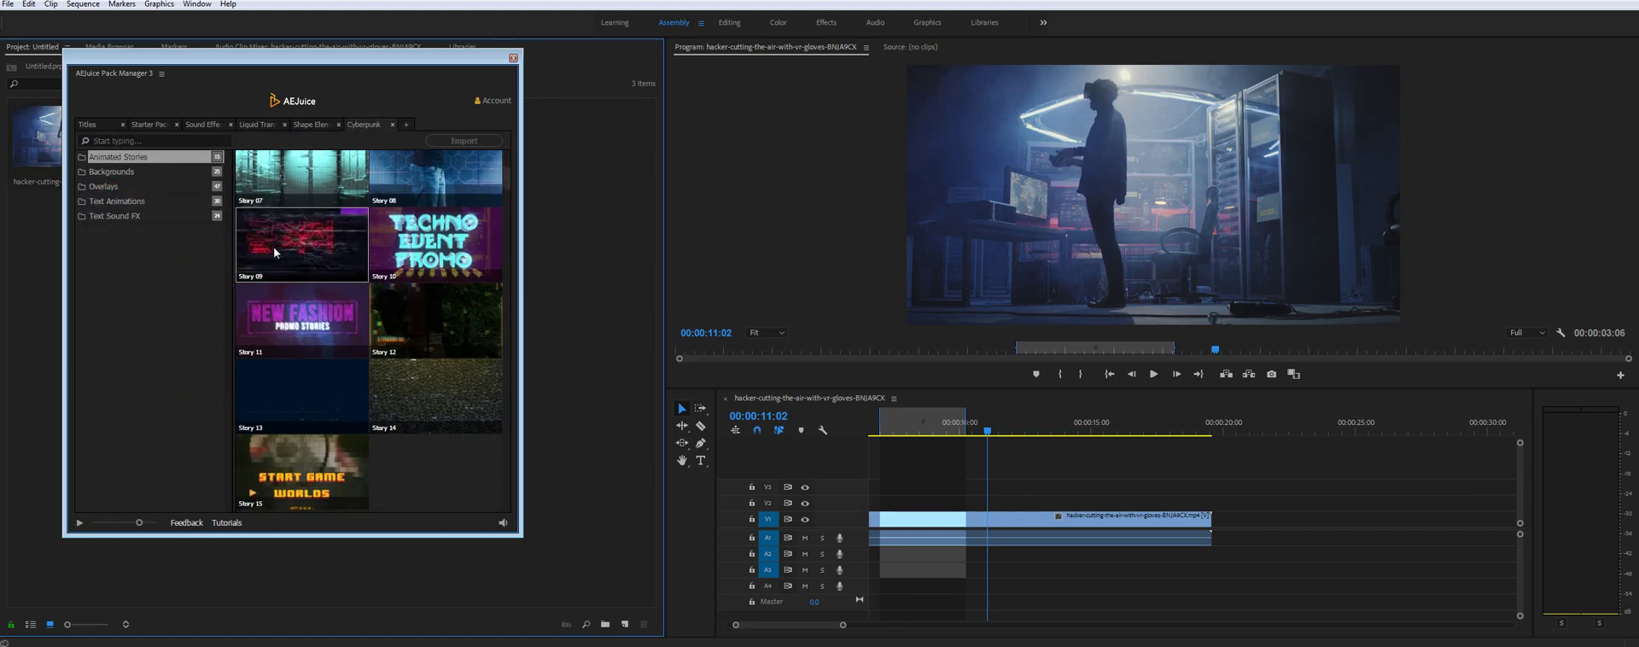
{"action": "scroll", "coordinate": [274, 254], "scroll_direction": "up", "scroll_amount": 20}
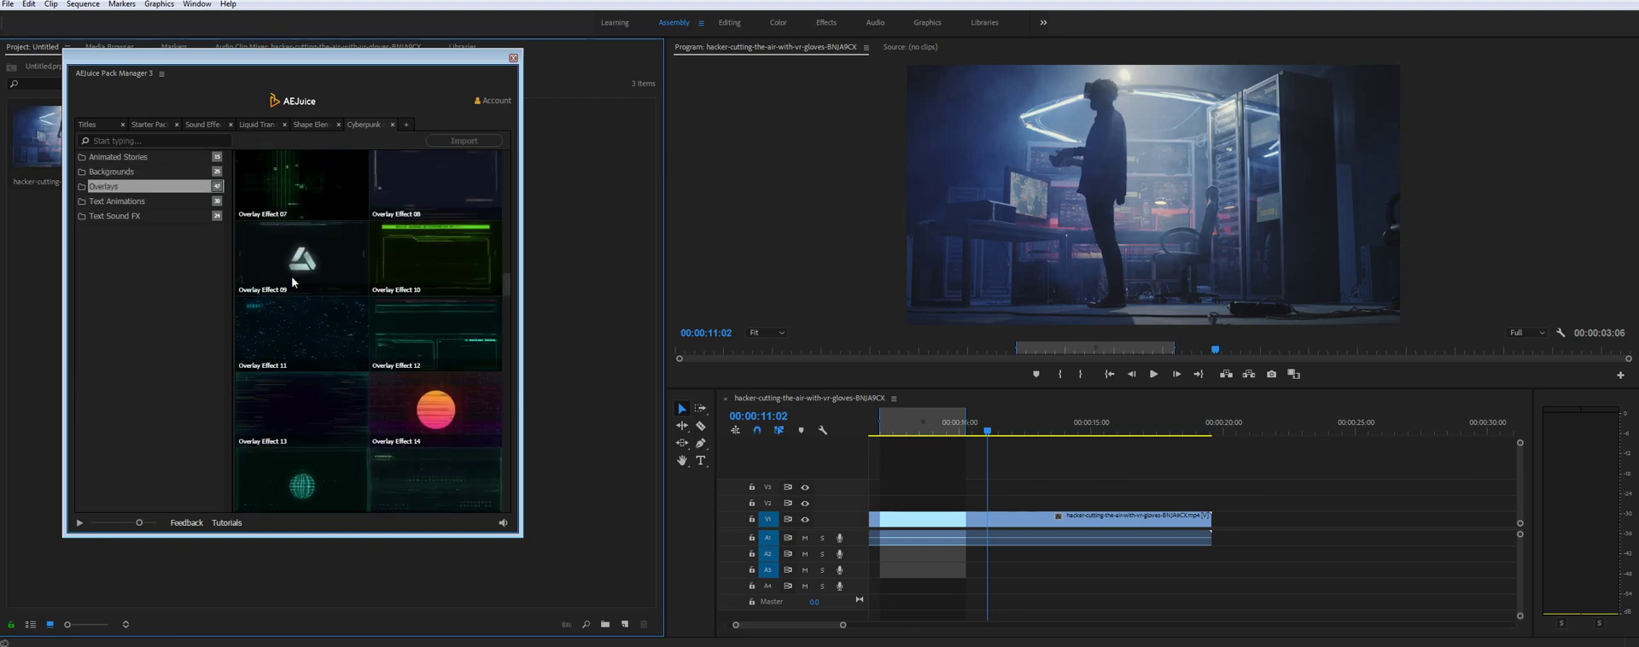
{"action": "scroll", "coordinate": [290, 299], "scroll_direction": "down", "scroll_amount": 10}
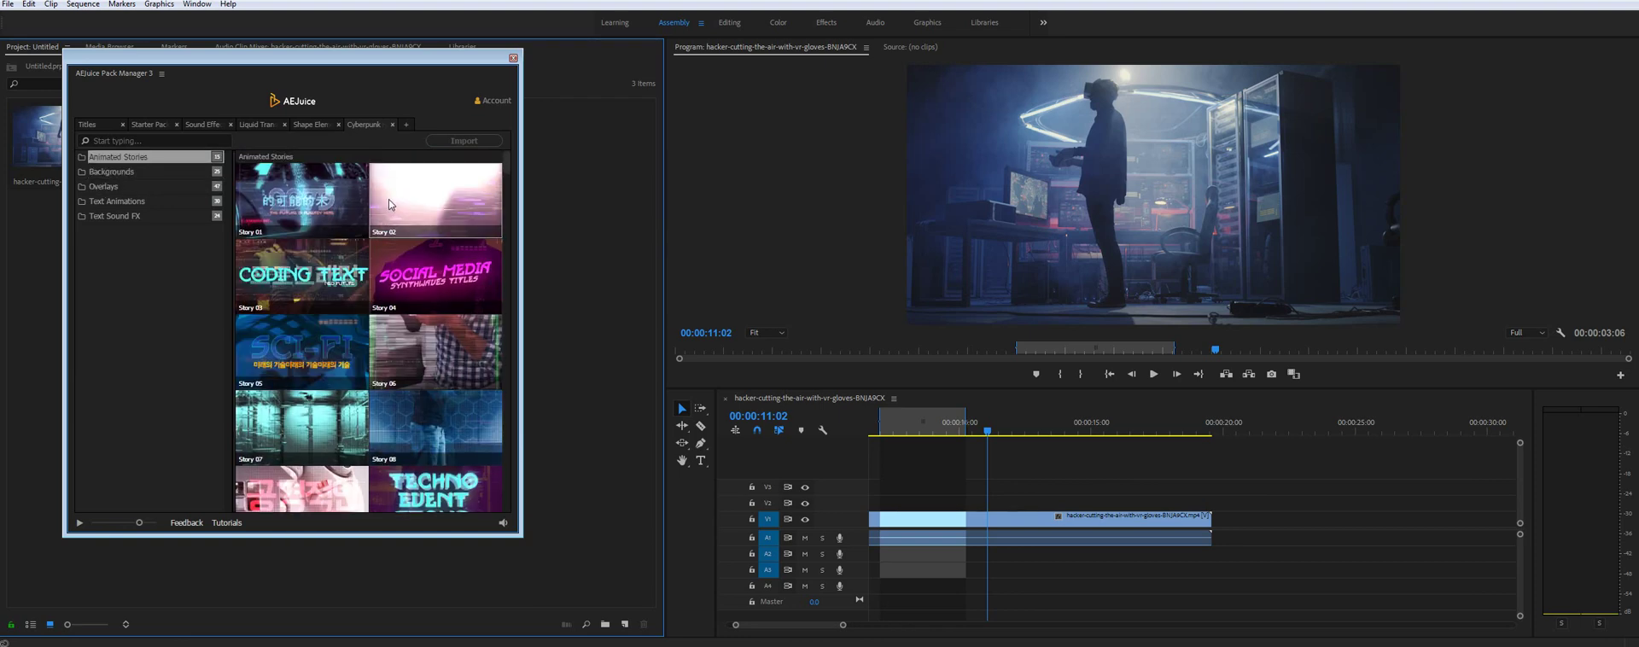
{"action": "scroll", "coordinate": [357, 247], "scroll_direction": "up", "scroll_amount": 5}
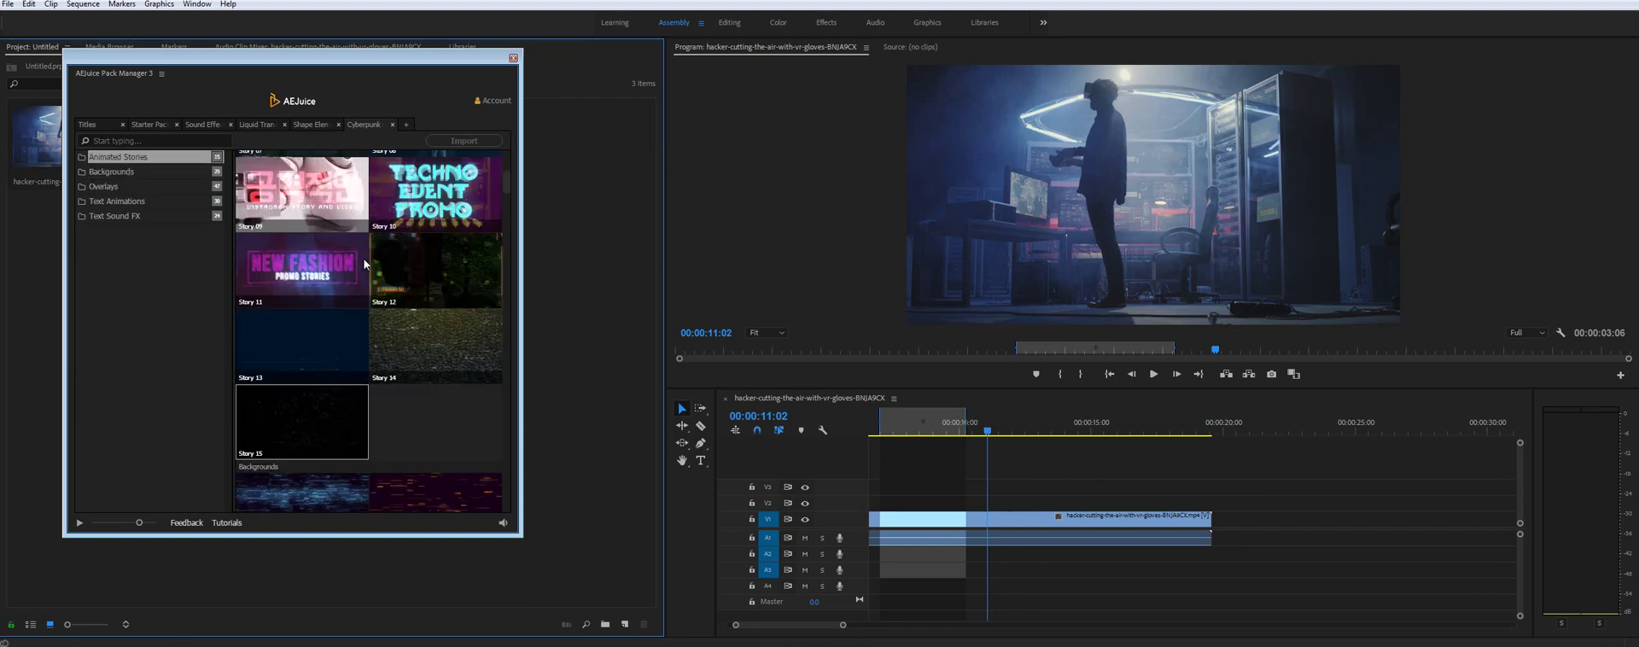
- Choose Text Animation 02 under Text Animations and set the playhead to 00:00:07:18
{"action": "left_click", "coordinate": [158, 201]}
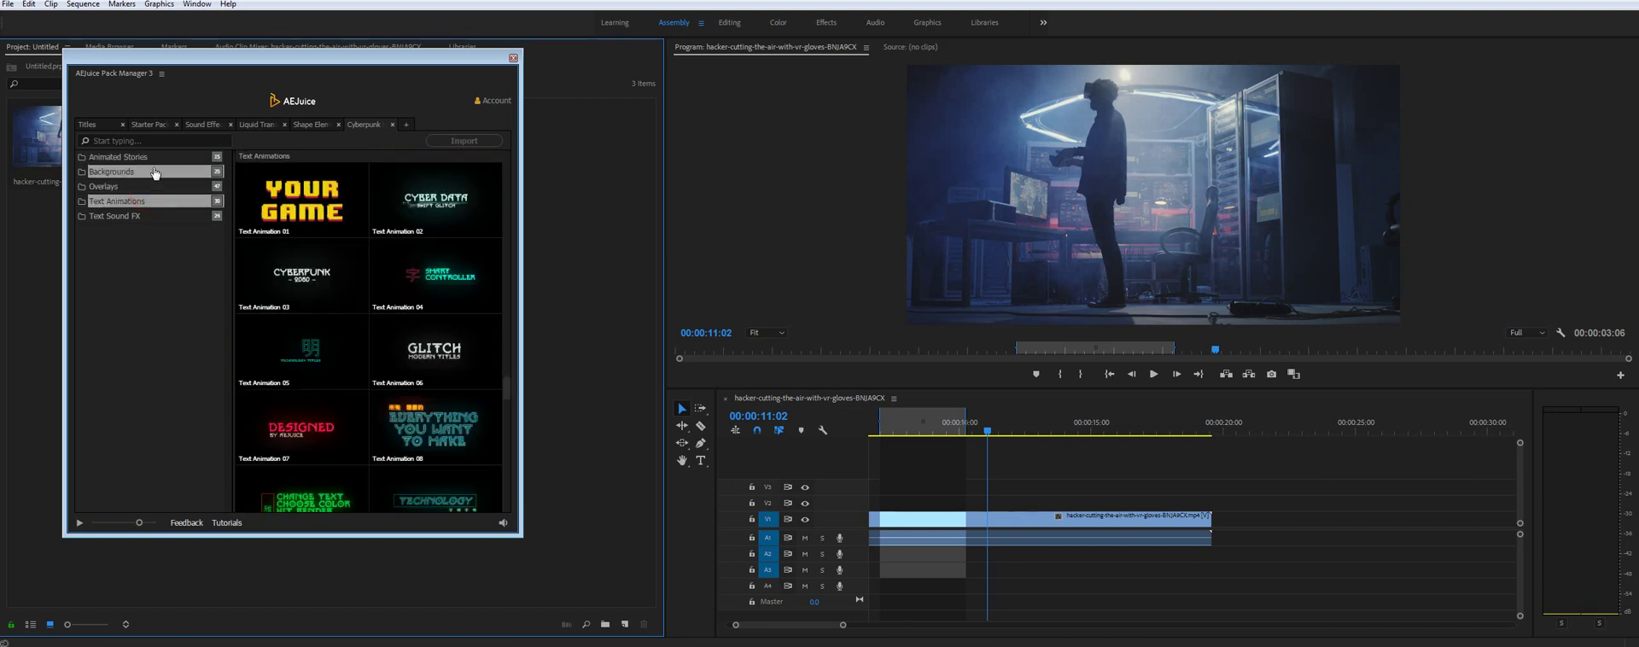
{"action": "left_click", "coordinate": [430, 195]}
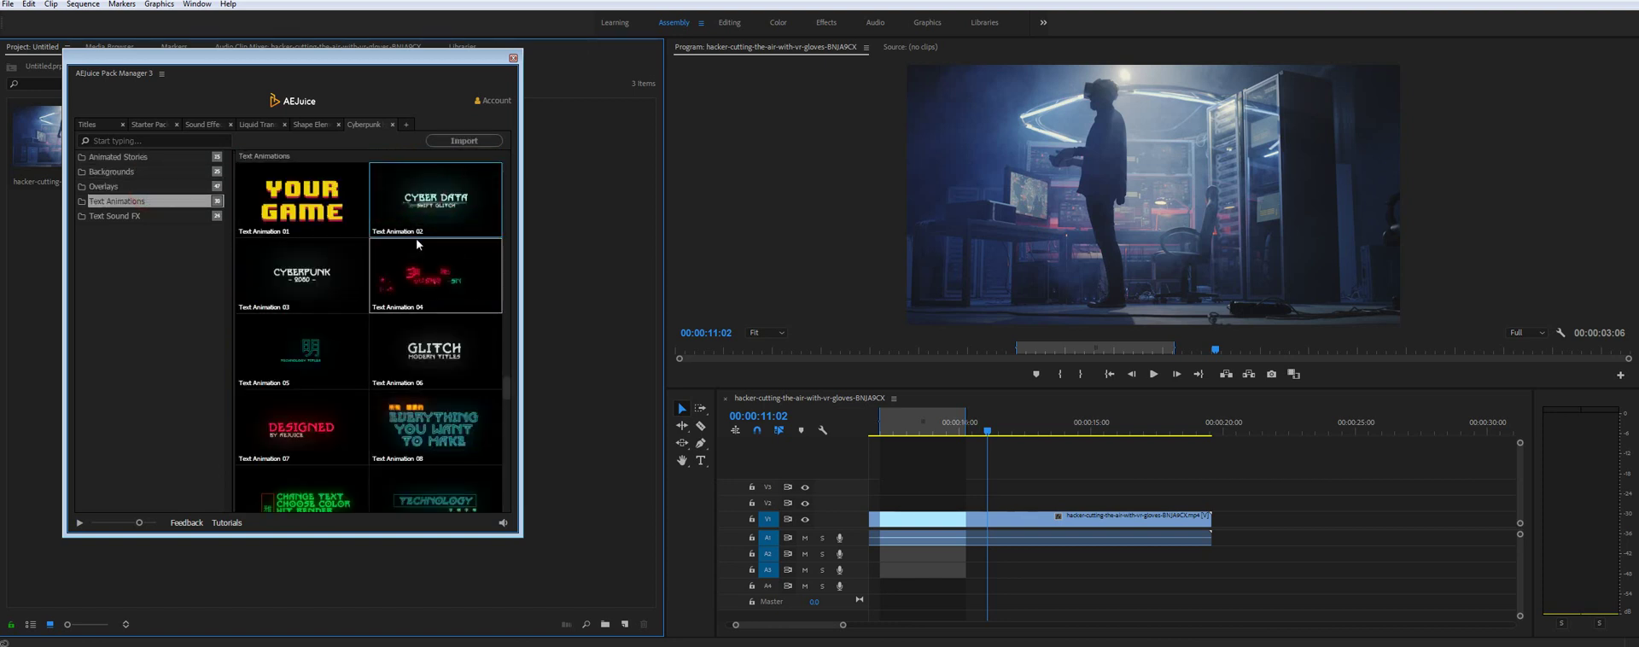
{"action": "left_click", "coordinate": [901, 424]}
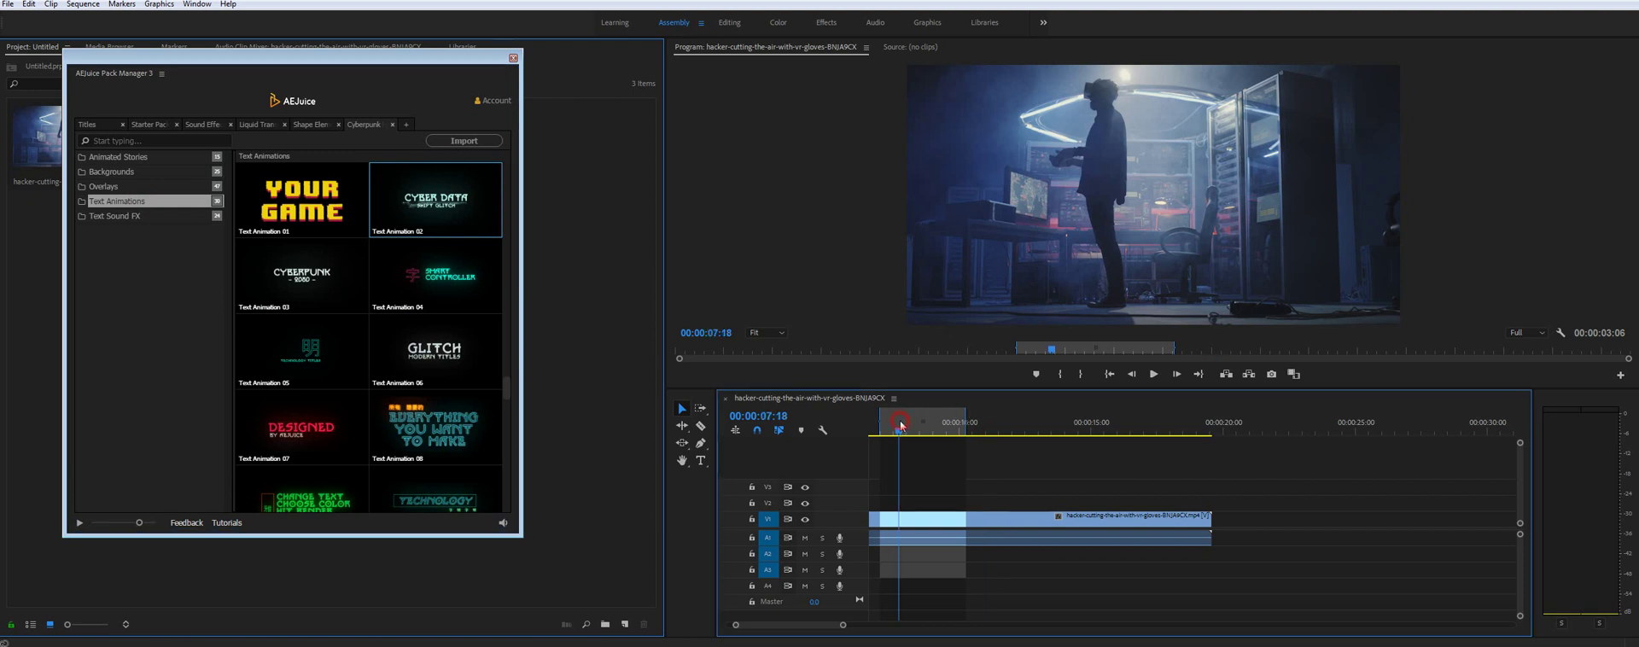
- Import Text Animation 02 onto V2 and preview CYBER DATA at 00:00:09:23
{"action": "left_click", "coordinate": [475, 146]}
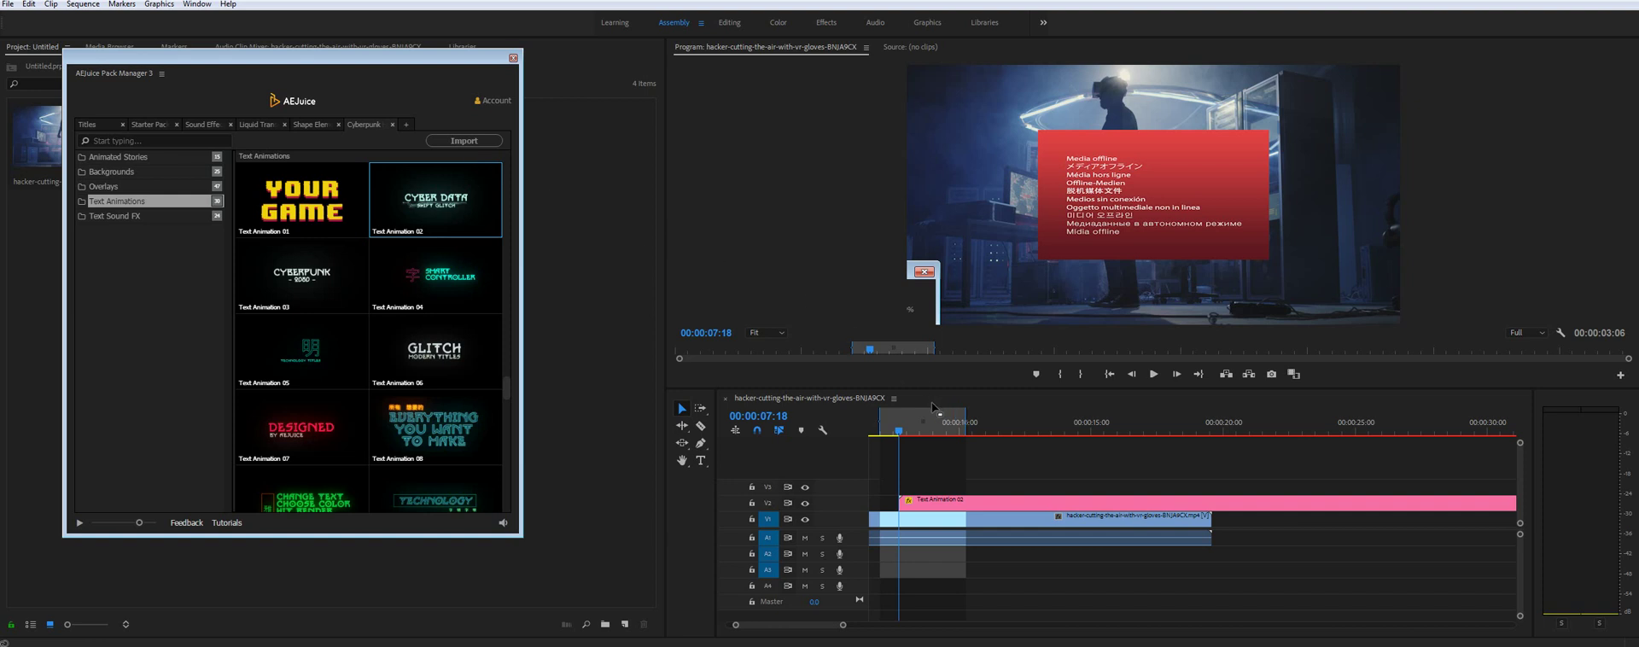
{"action": "mouse_move", "coordinate": [913, 430]}
{"action": "left_mouse_down"}
{"action": "mouse_move", "coordinate": [1168, 433]}
{"action": "mouse_move", "coordinate": [999, 434]}
{"action": "left_mouse_up"}
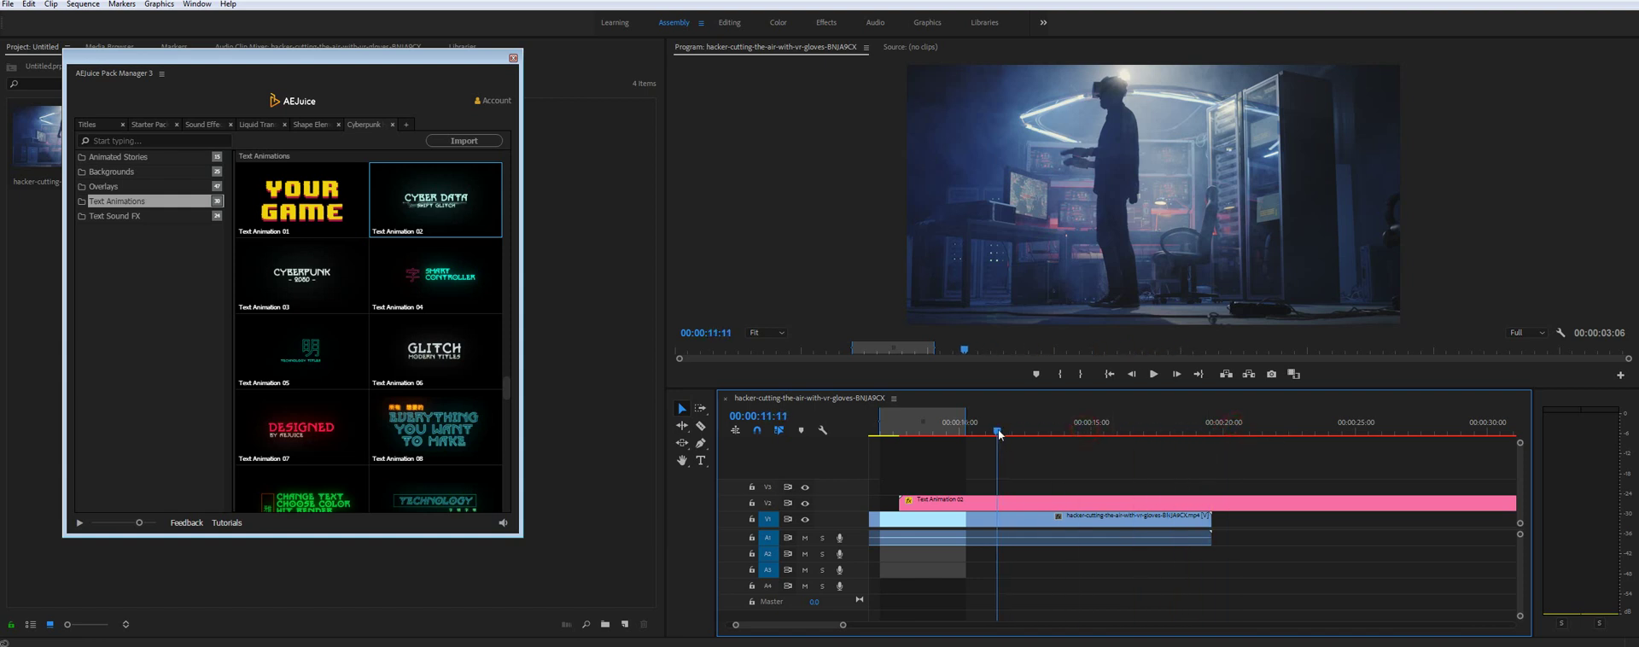
{"action": "left_click", "coordinate": [957, 430]}
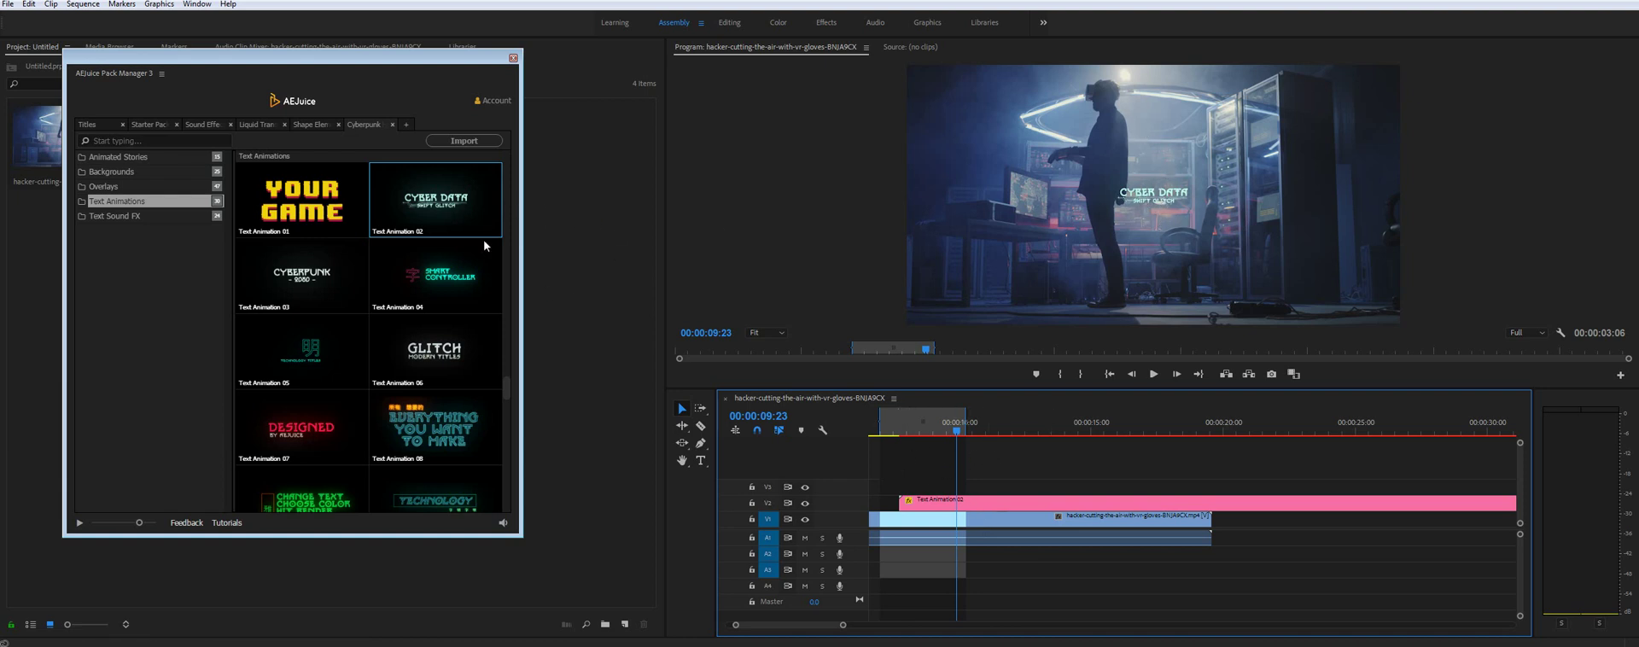
{"action": "left_click", "coordinate": [197, 4]}
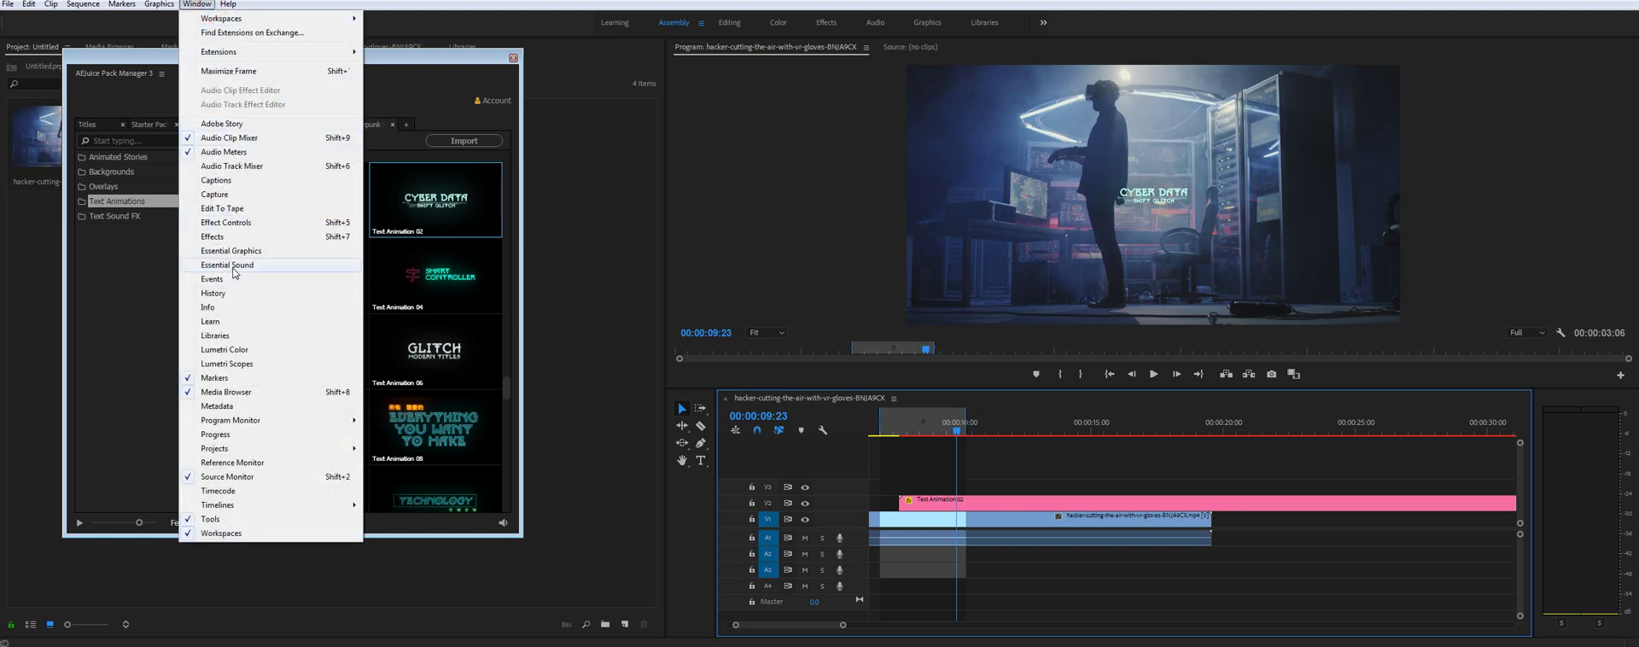
- Show the Essential Graphics panel with the Text Animation 02 clip's editable text and colour settings
{"action": "left_click", "coordinate": [822, 411]}
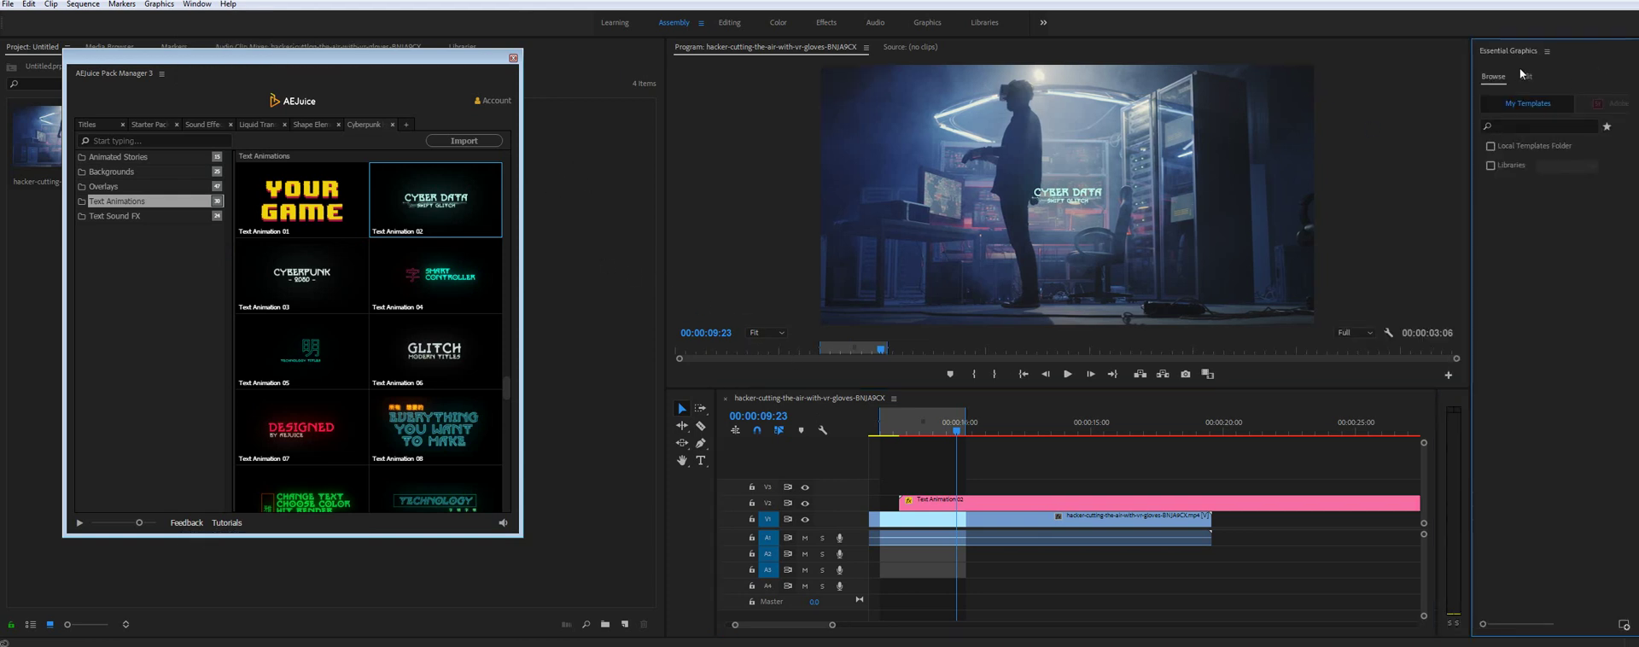
{"action": "left_click", "coordinate": [1528, 77]}
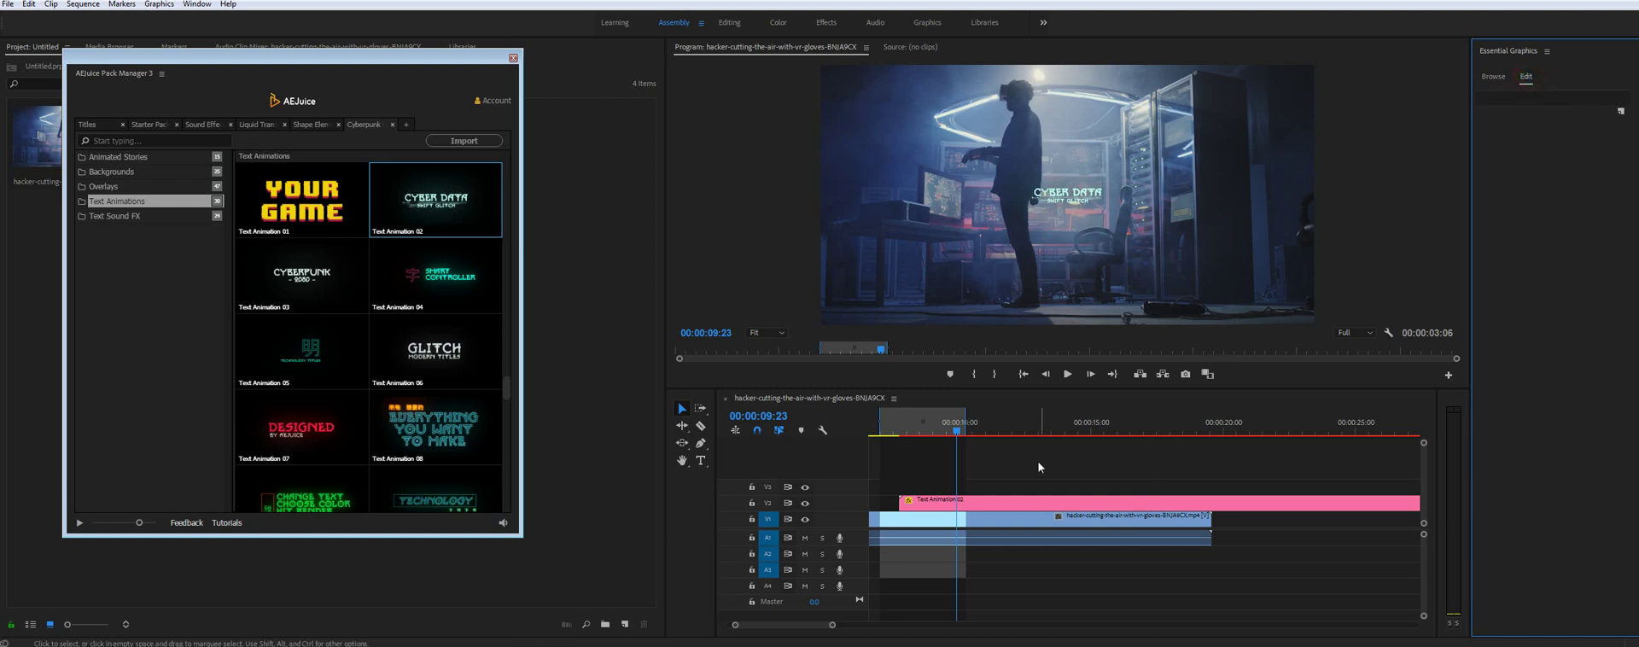
{"action": "left_click", "coordinate": [1012, 502]}
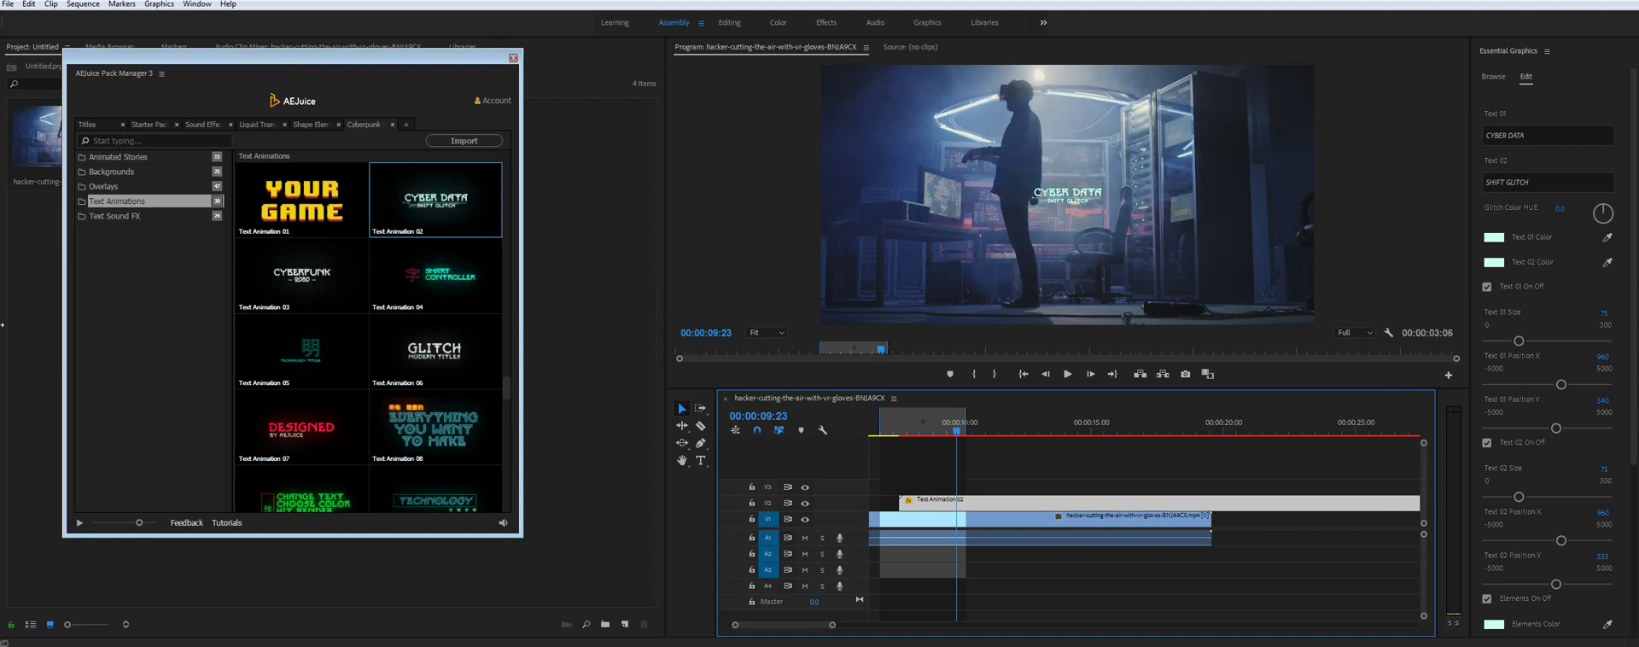
- Replace Text 01 'CYBER DATA' with 'Premiere Pro' and enlarge its size slightly
{"action": "left_click", "coordinate": [1536, 132]}
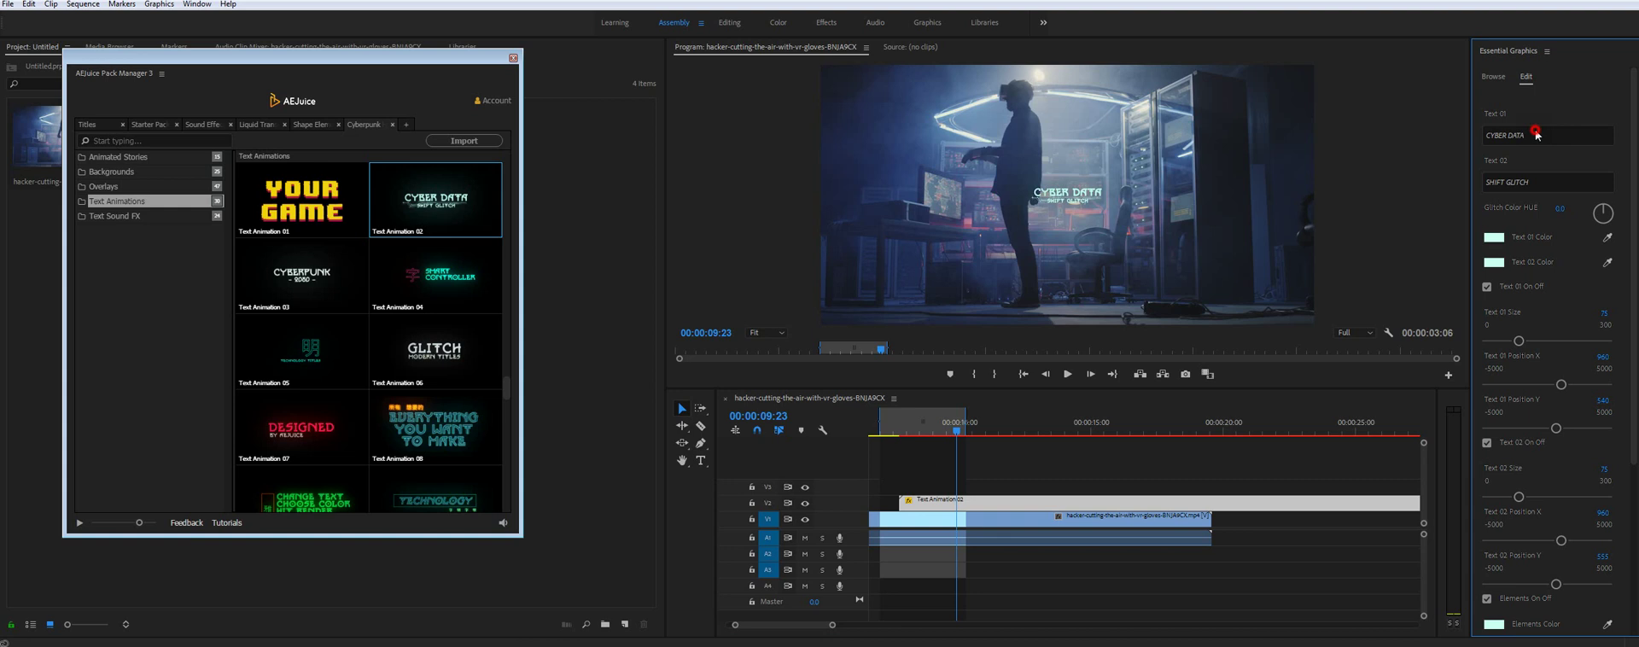
{"action": "left_click", "coordinate": [1533, 137]}
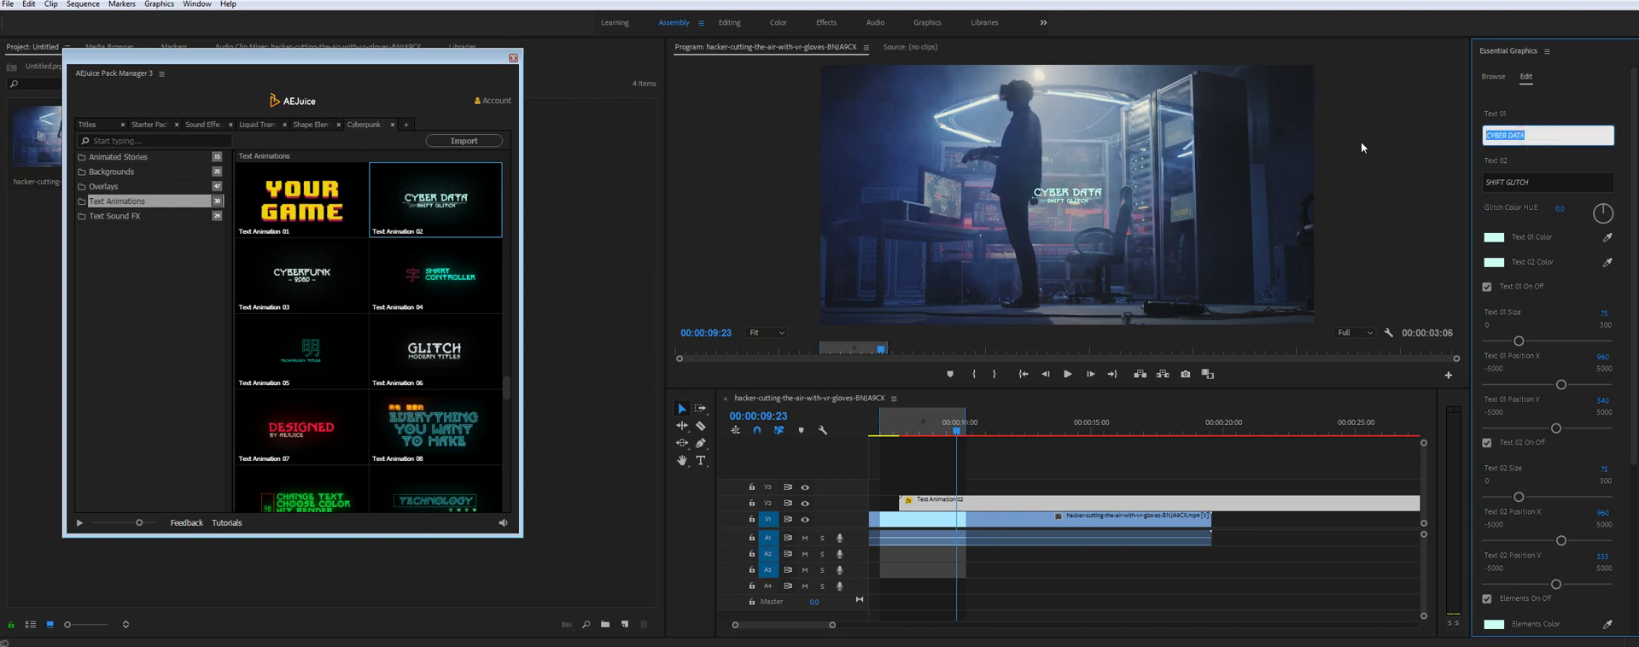
{"action": "type", "text": "Premiere Pro"}
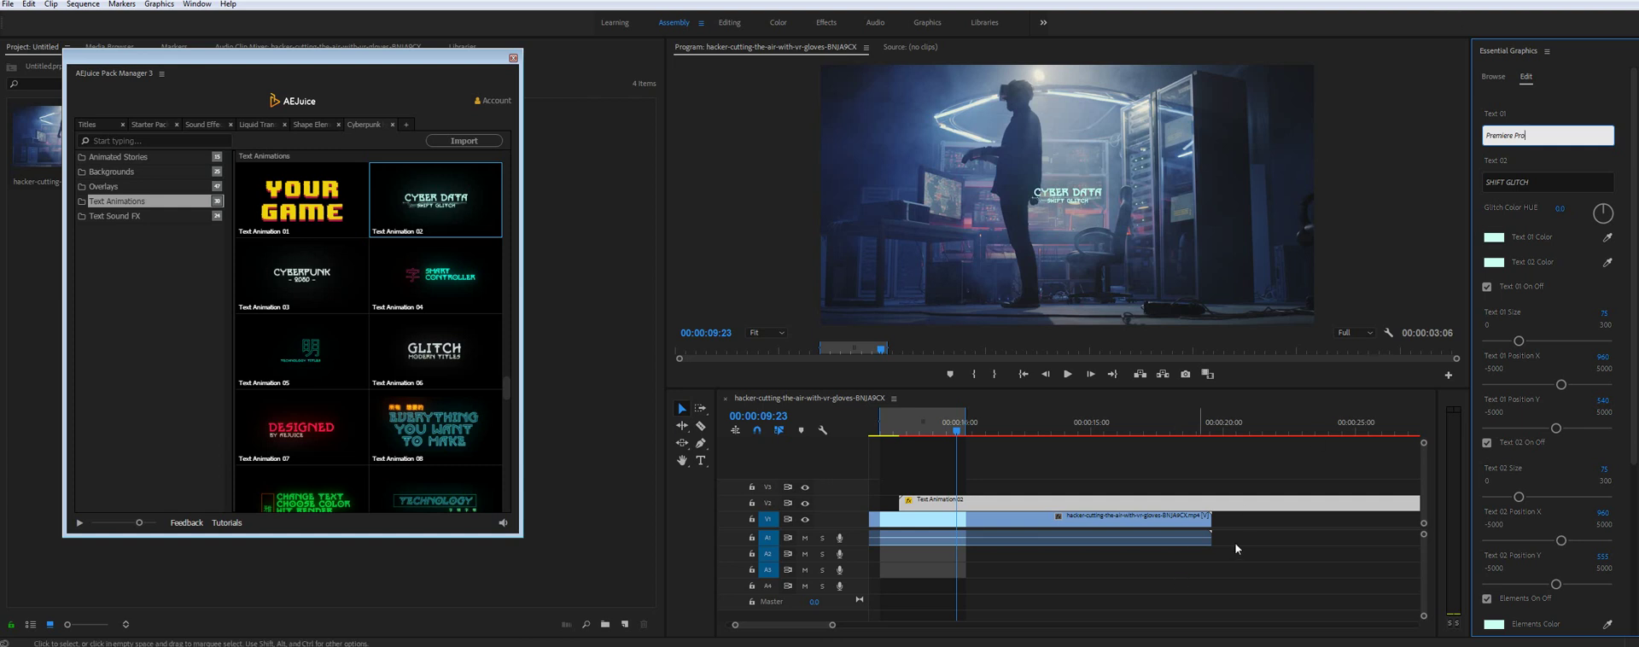
{"action": "left_click", "coordinate": [1612, 167]}
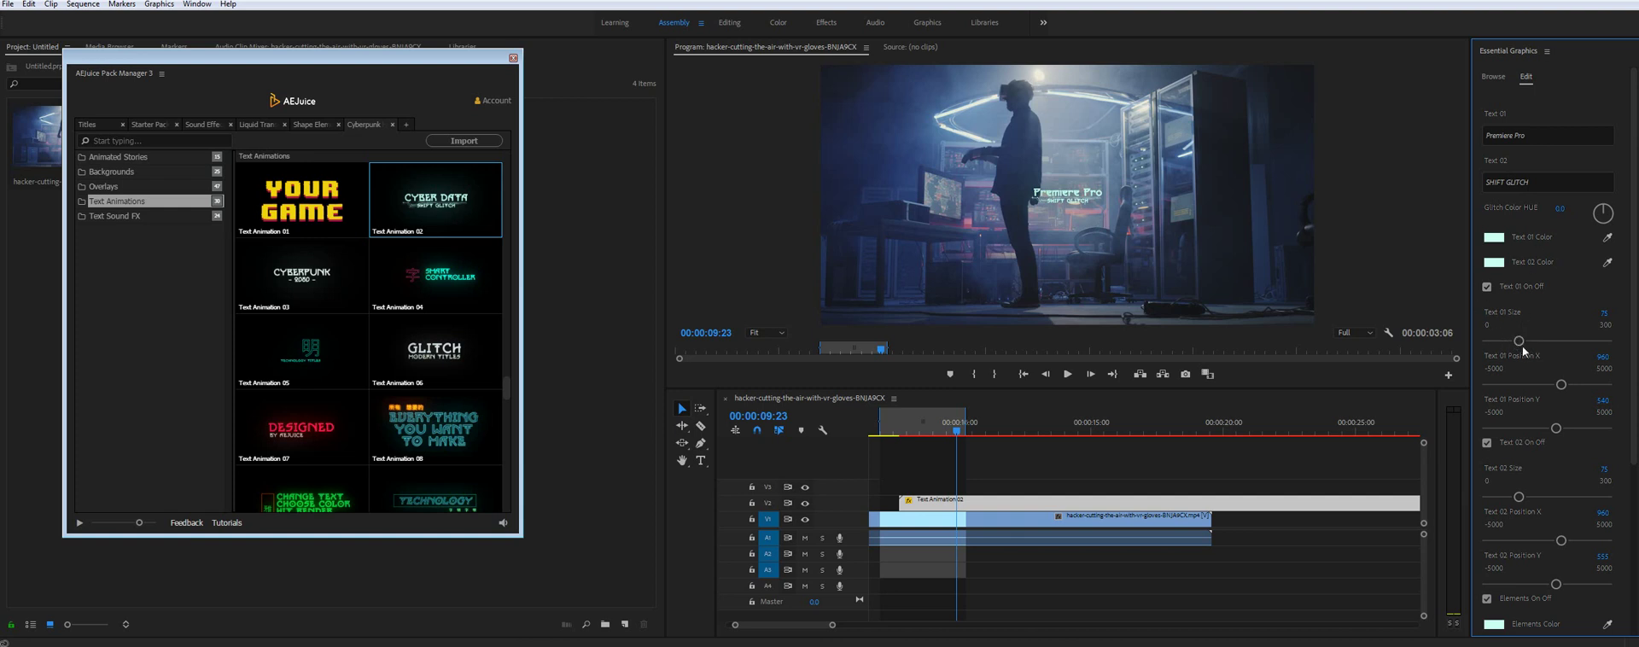
{"action": "left_click_drag", "start_coordinate": [1521, 344], "coordinate": [1523, 348]}
- Try a darker blue title colour in the Color Picker, then undo it
{"action": "left_click", "coordinate": [1496, 238]}
{"action": "left_click", "coordinate": [855, 366]}
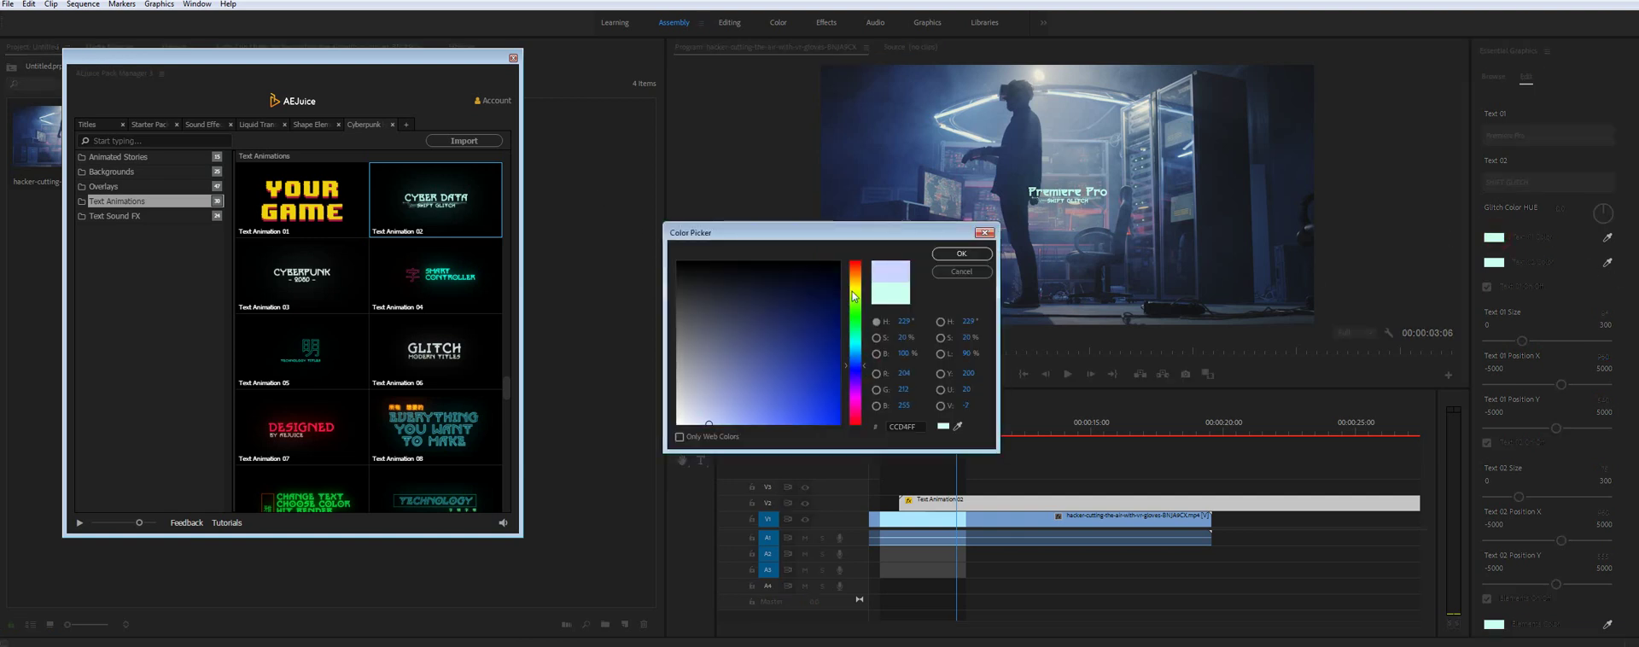
{"action": "left_click", "coordinate": [754, 369]}
{"action": "left_click", "coordinate": [962, 253]}
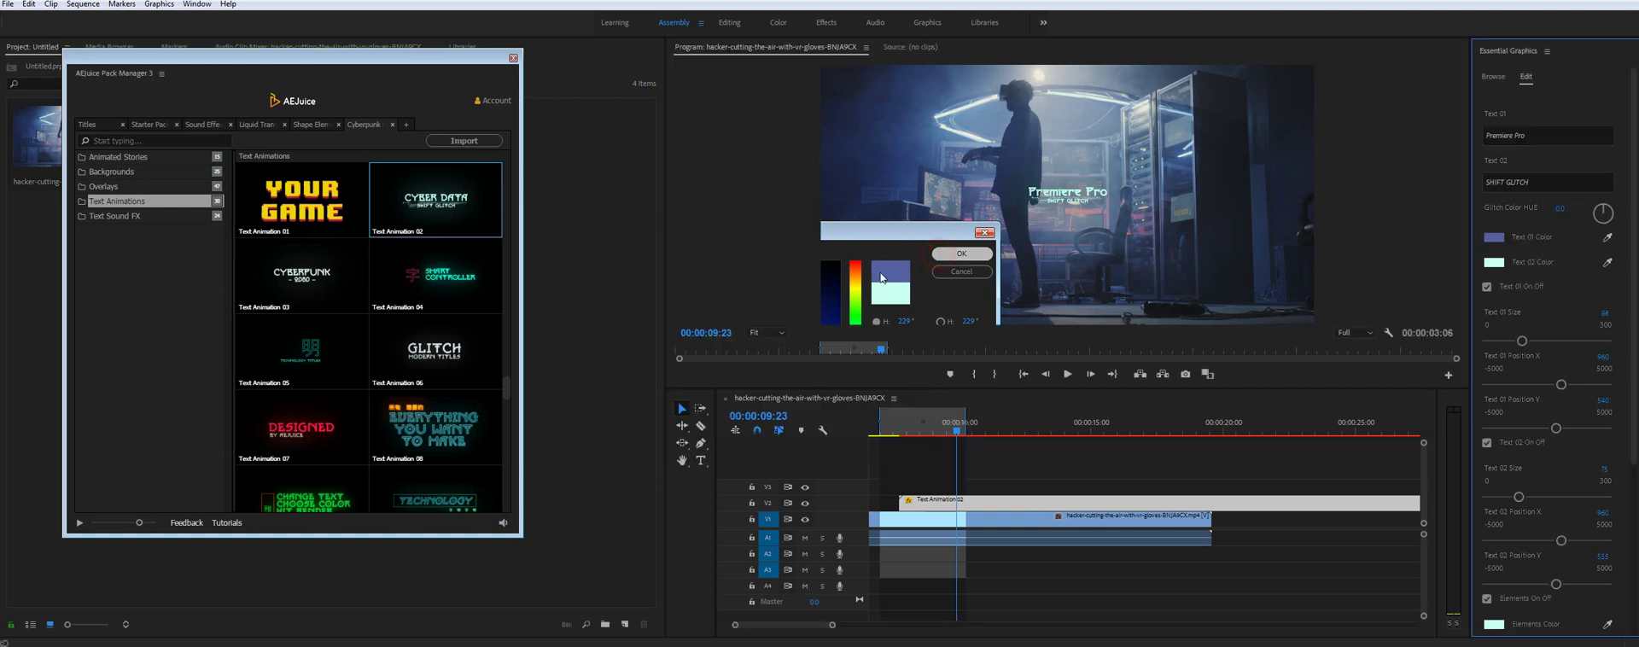
{"action": "key", "text": "ctrl+z"}
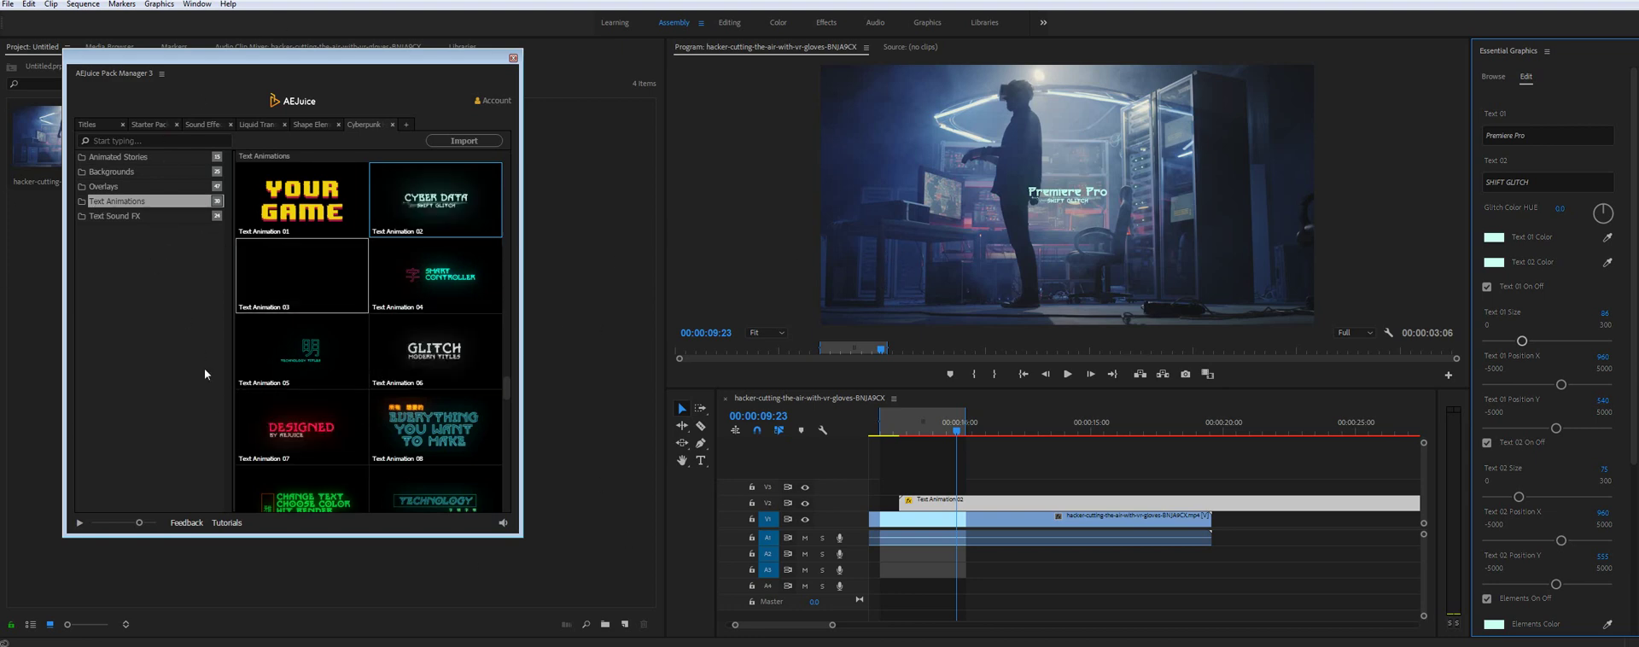
- Open the Liquid Elements pack from a new pack tab in AEJuice Pack Manager
{"action": "scroll", "coordinate": [324, 333], "scroll_direction": "down", "scroll_amount": 15}
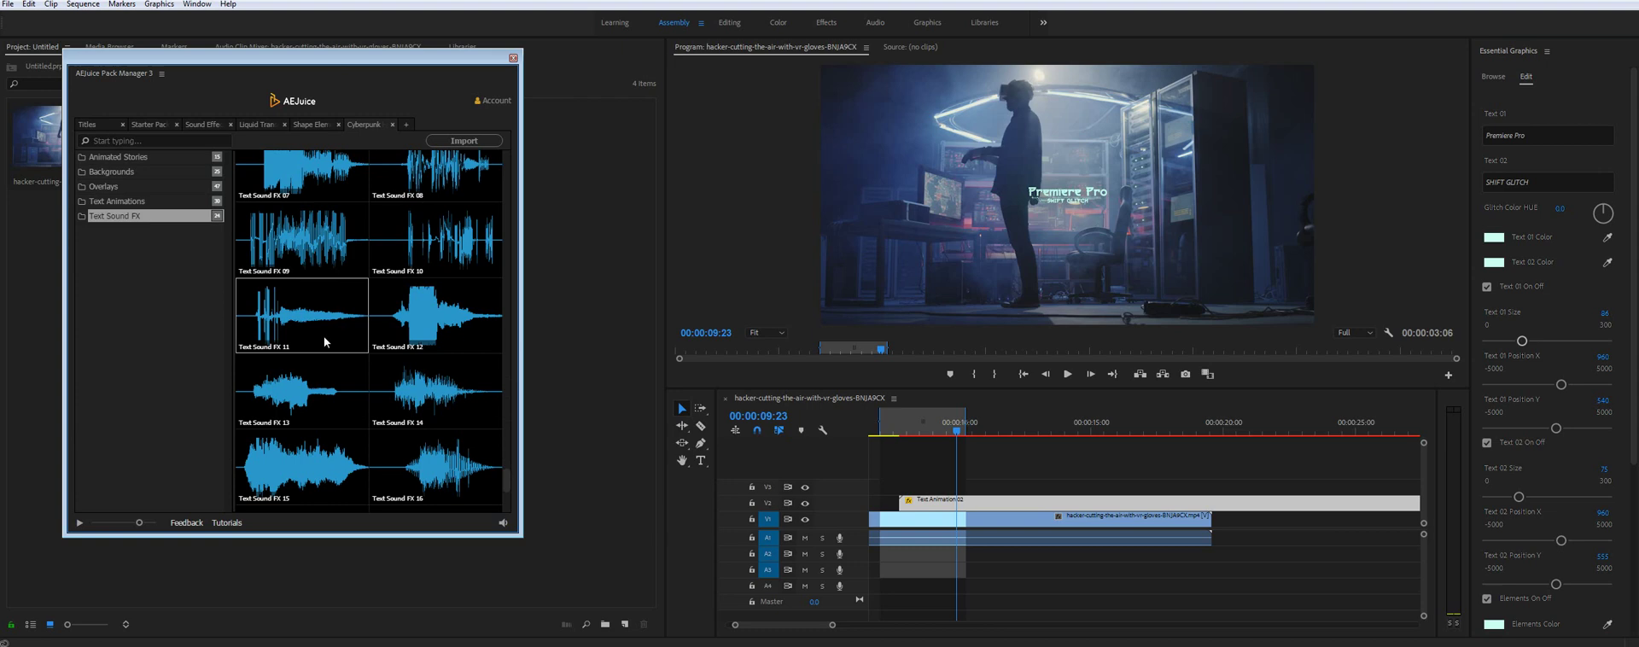
{"action": "scroll", "coordinate": [357, 229], "scroll_direction": "up", "scroll_amount": 15}
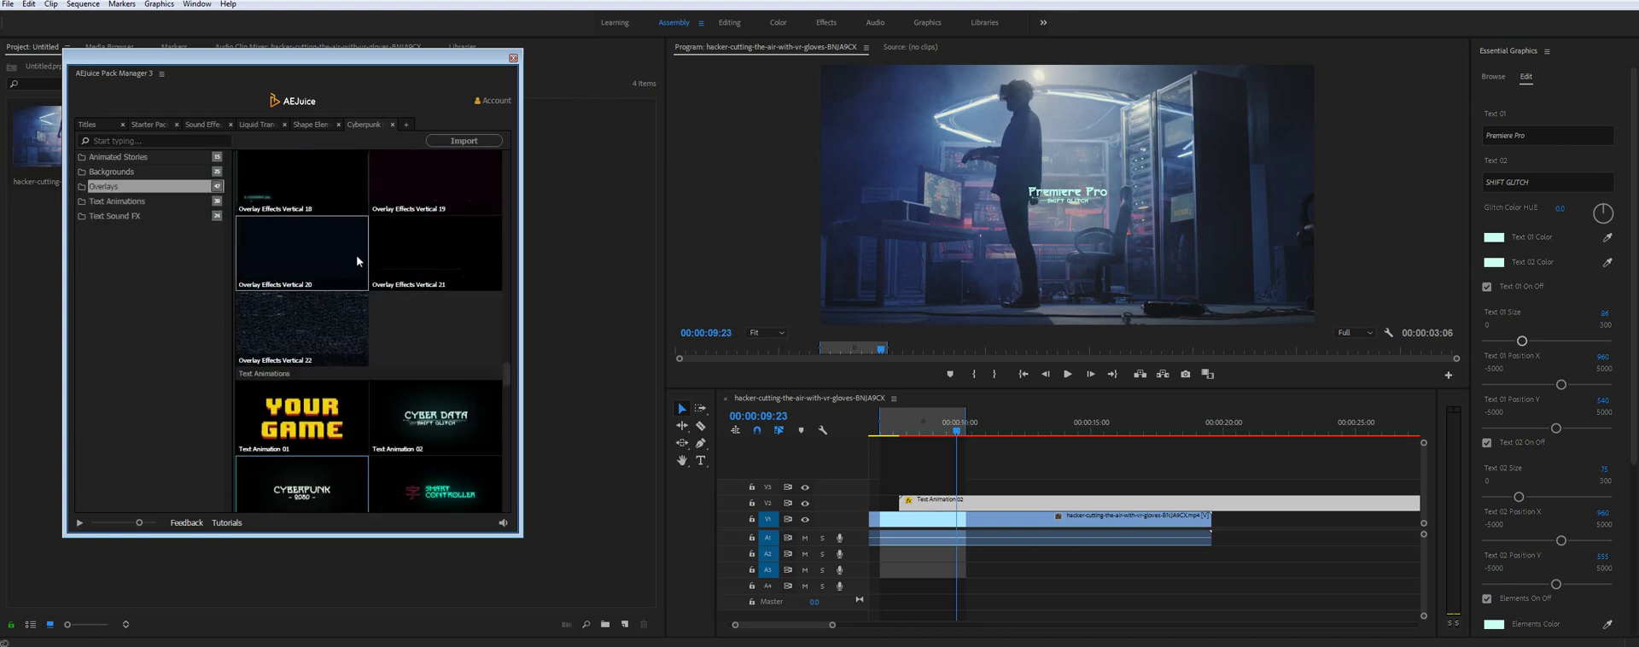
{"action": "scroll", "coordinate": [350, 252], "scroll_direction": "up", "scroll_amount": 6}
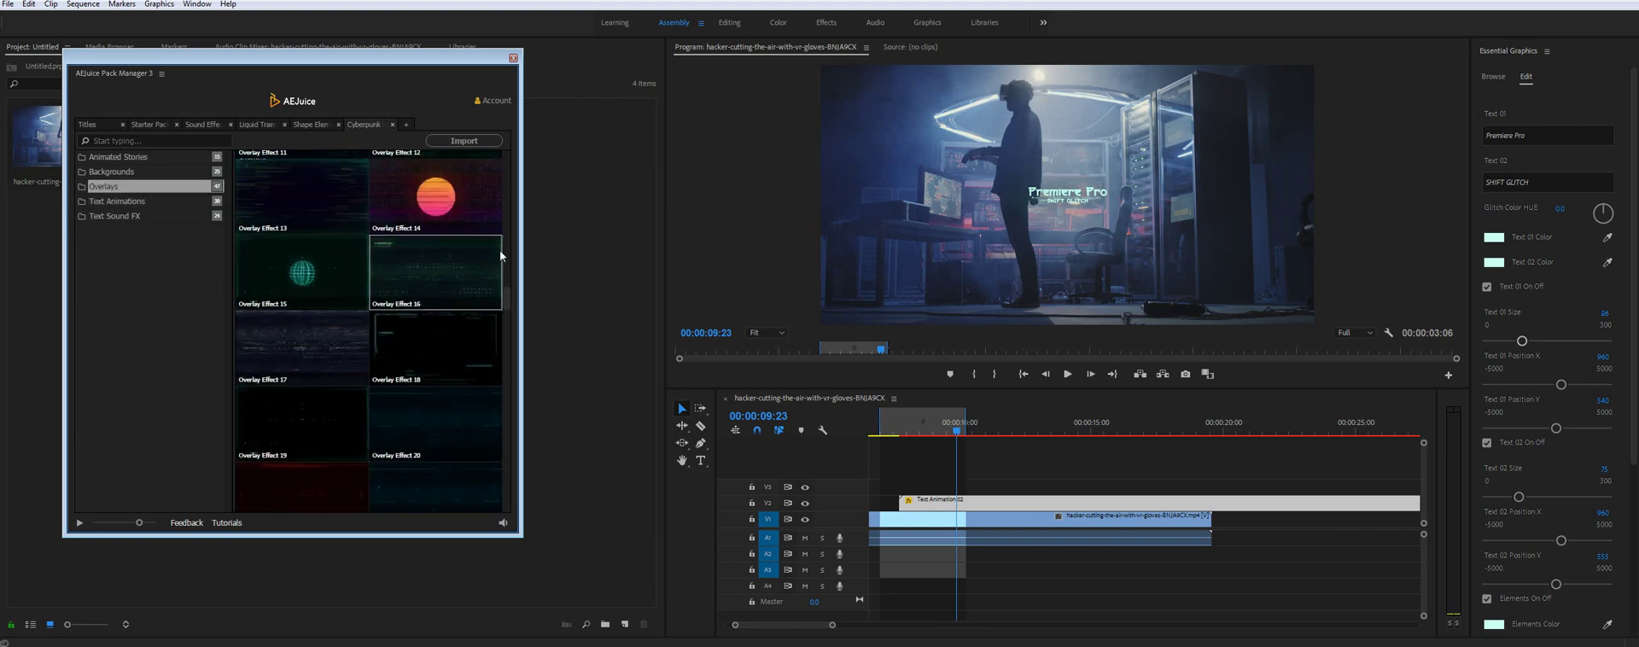
{"action": "left_click", "coordinate": [408, 124]}
{"action": "left_click", "coordinate": [194, 193]}
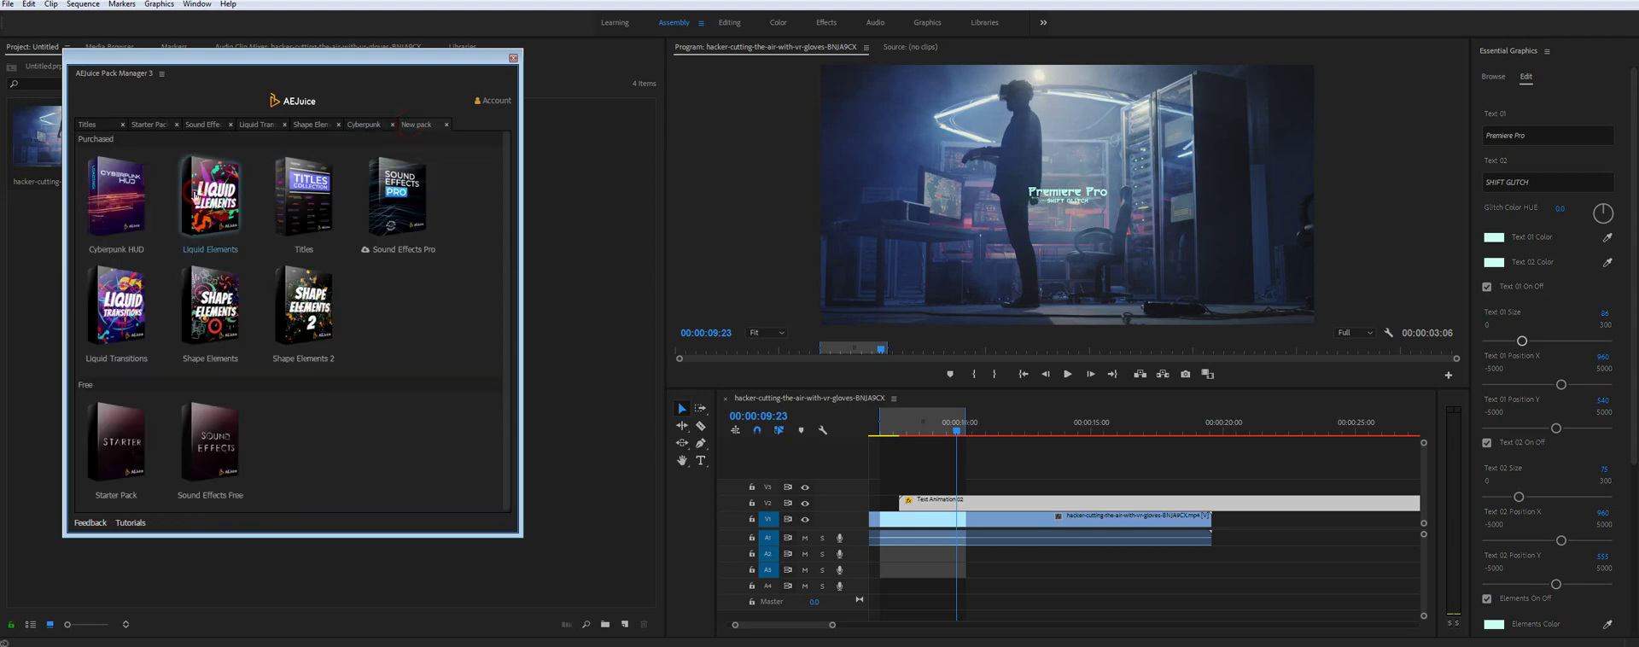
- Scroll through the Liquid Elements categories and play the animated thumbnail previews
{"action": "scroll", "coordinate": [282, 208], "scroll_direction": "down", "scroll_amount": 1}
{"action": "scroll", "coordinate": [278, 239], "scroll_direction": "down", "scroll_amount": 20}
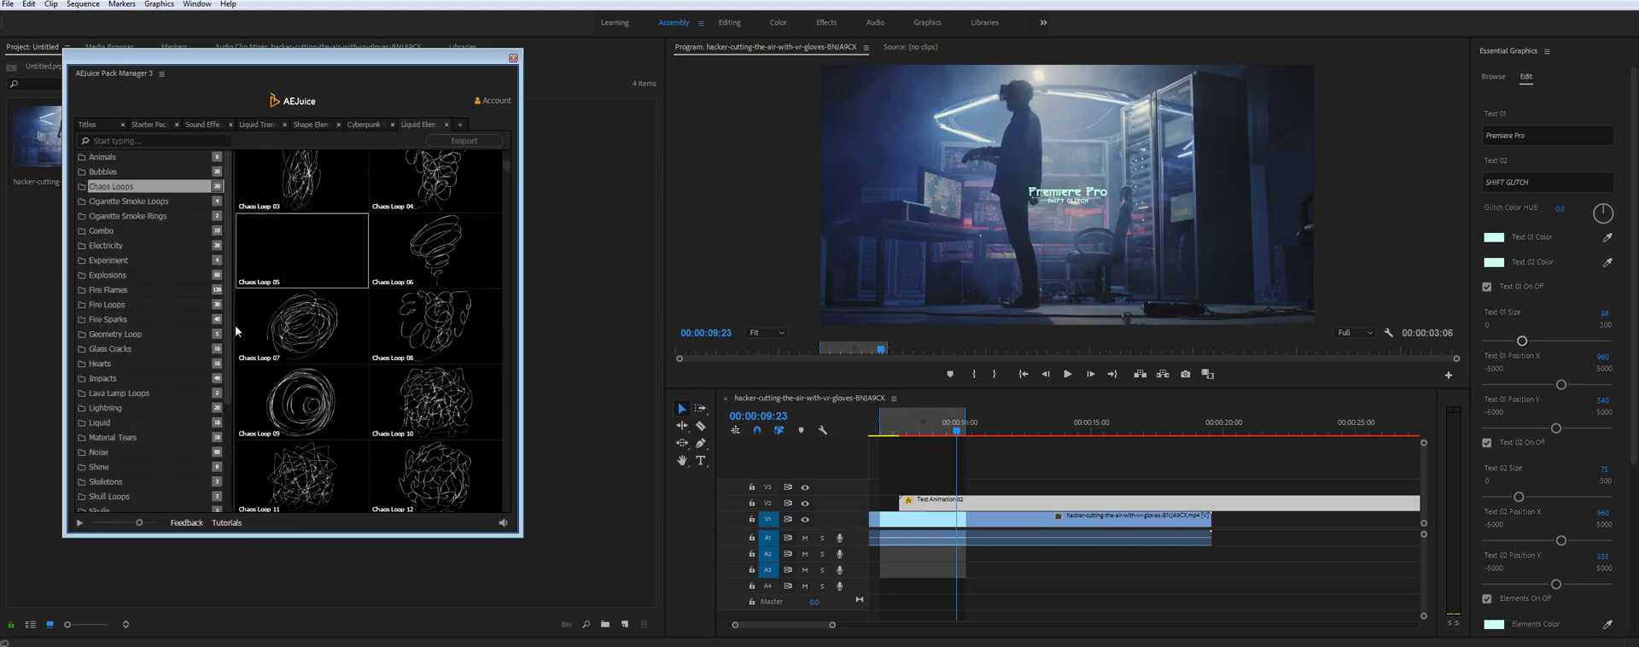
{"action": "scroll", "coordinate": [273, 257], "scroll_direction": "down", "scroll_amount": 20}
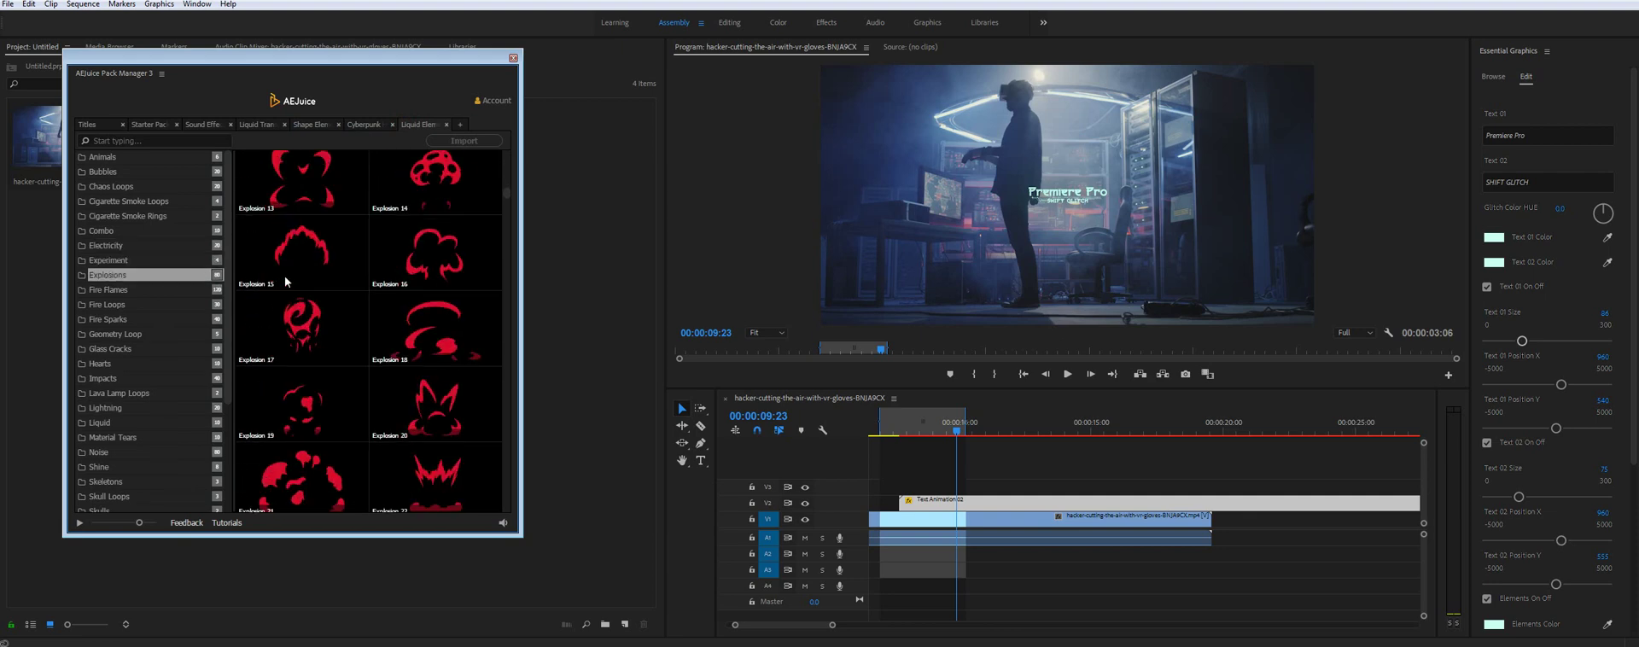
{"action": "scroll", "coordinate": [312, 299], "scroll_direction": "down", "scroll_amount": 20}
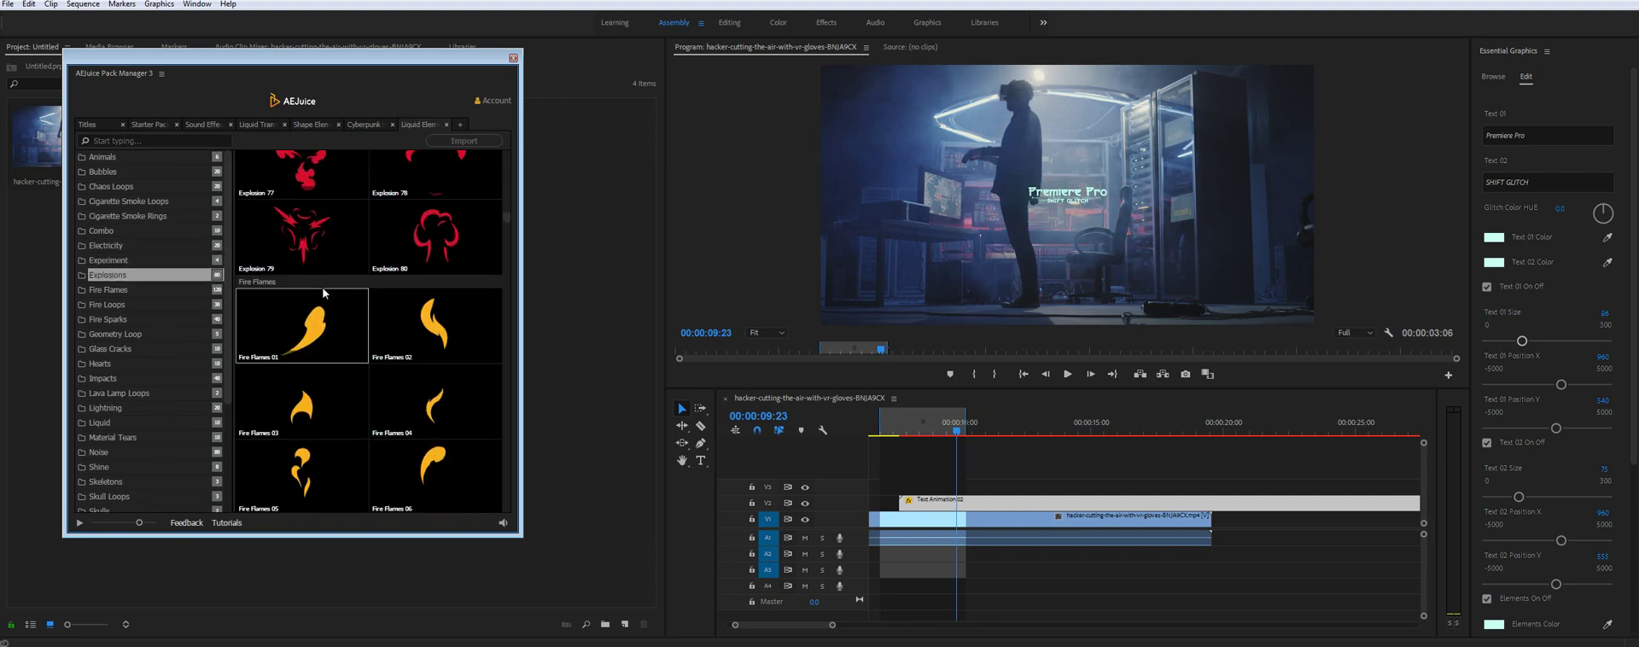
{"action": "scroll", "coordinate": [305, 321], "scroll_direction": "down", "scroll_amount": 5}
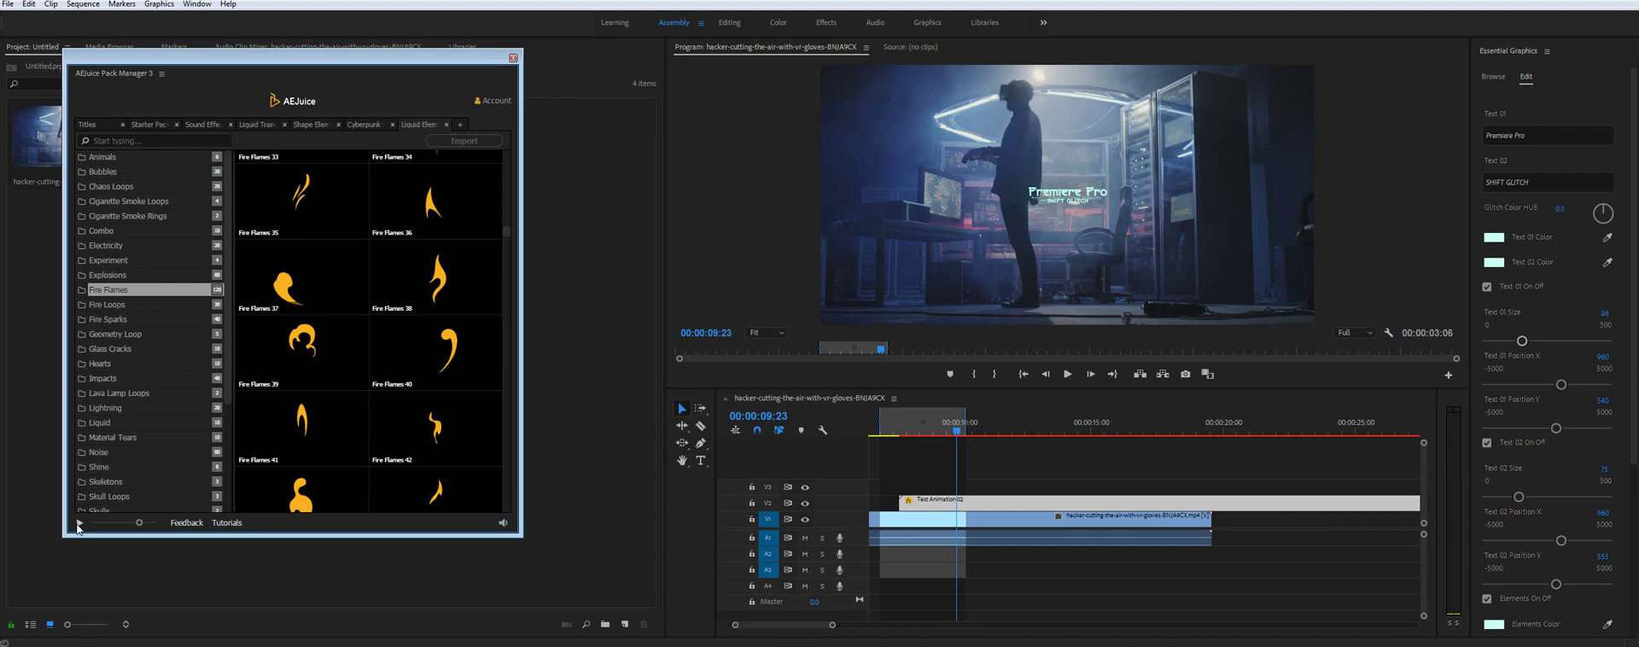
{"action": "left_click", "coordinate": [79, 523]}
- Enlarge the pack manager window, browse down to Hearts and select Heart 02
{"action": "left_click_drag", "start_coordinate": [524, 537], "coordinate": [743, 561]}
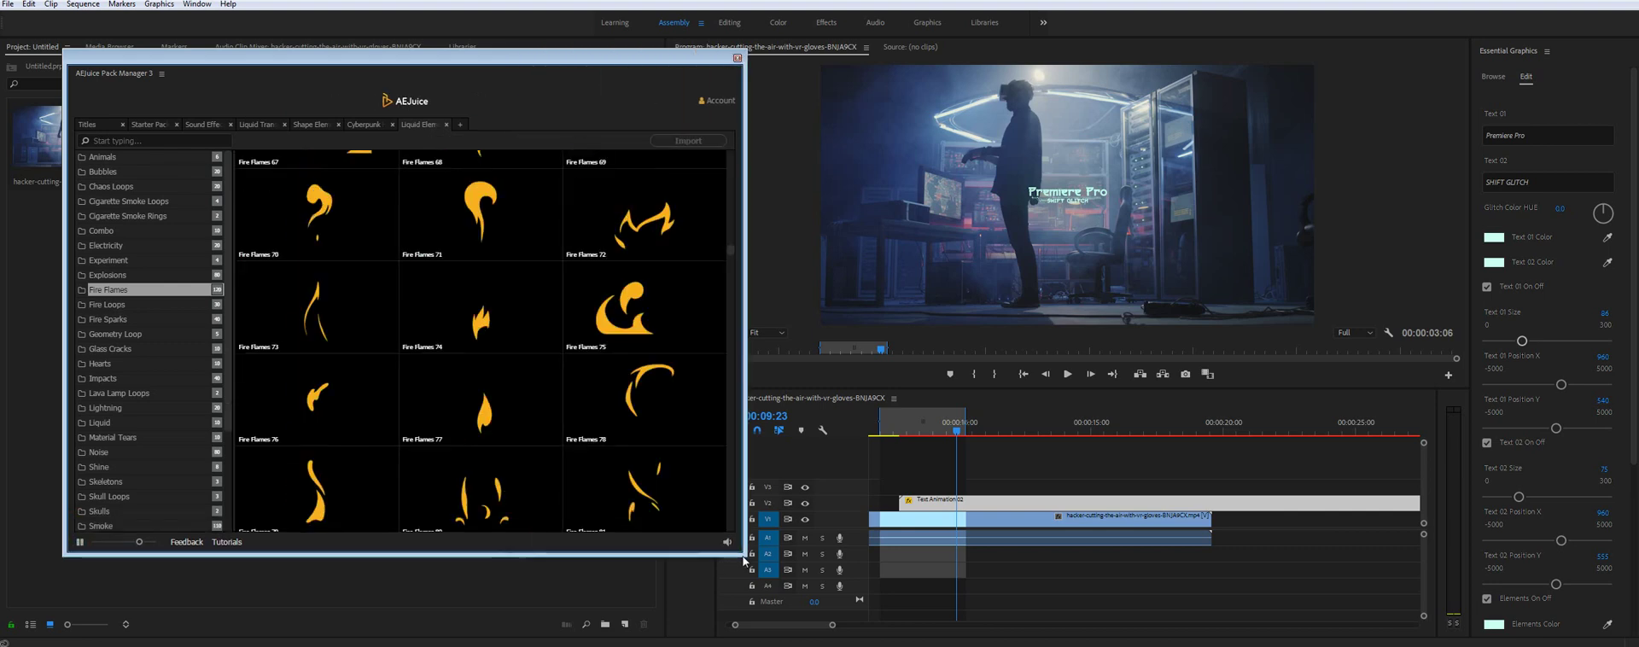
{"action": "scroll", "coordinate": [476, 318], "scroll_direction": "down", "scroll_amount": 10}
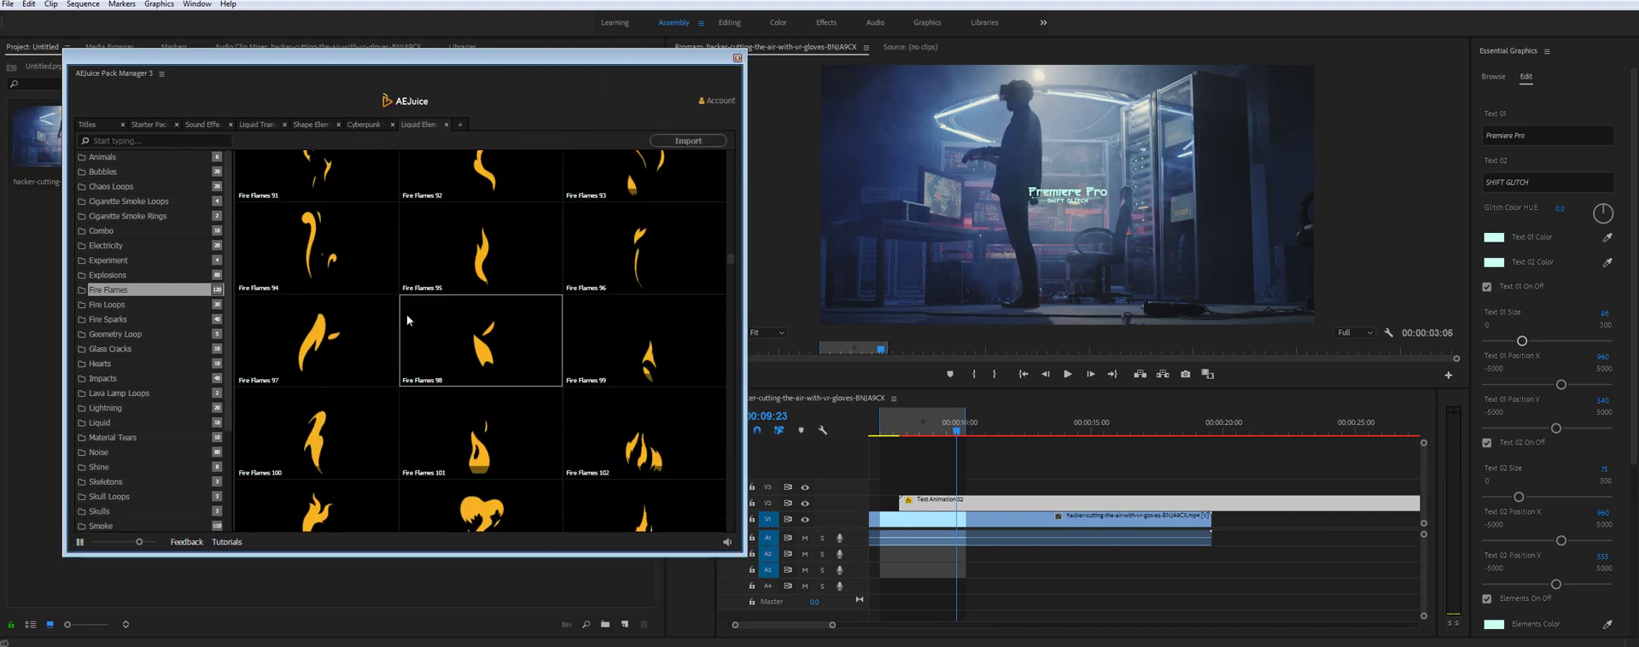
{"action": "scroll", "coordinate": [406, 314], "scroll_direction": "down", "scroll_amount": 10}
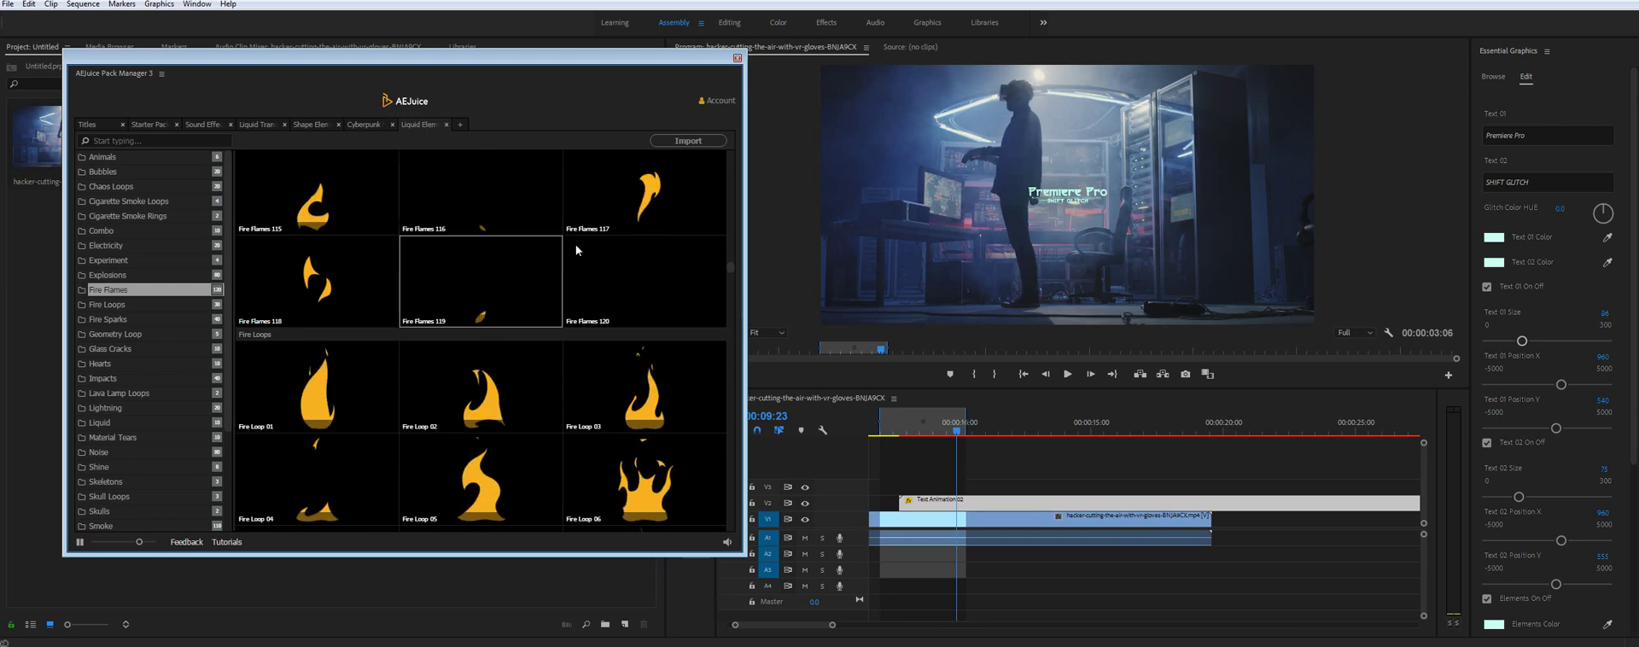
{"action": "scroll", "coordinate": [577, 249], "scroll_direction": "down", "scroll_amount": 18}
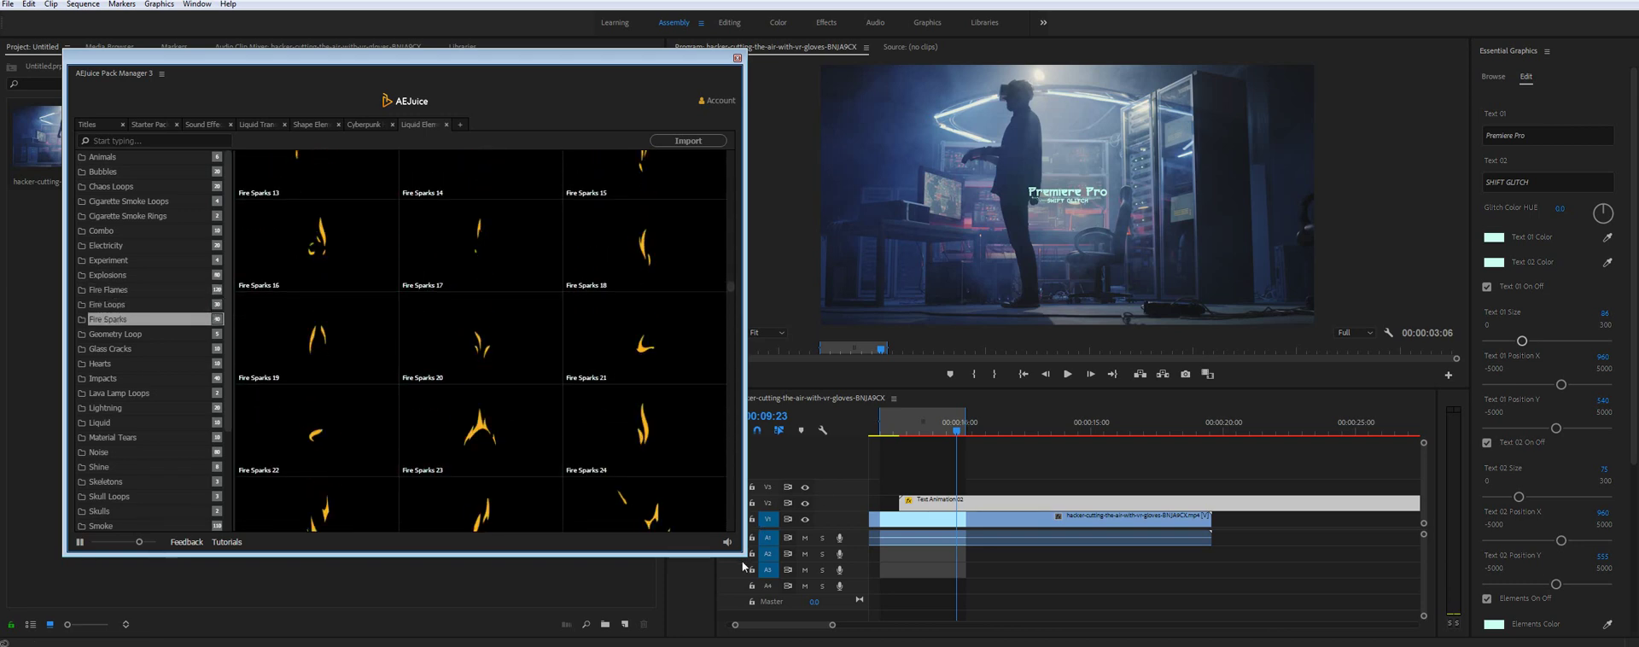
{"action": "left_click_drag", "start_coordinate": [743, 566], "coordinate": [836, 548]}
{"action": "scroll", "coordinate": [360, 325], "scroll_direction": "down", "scroll_amount": 5}
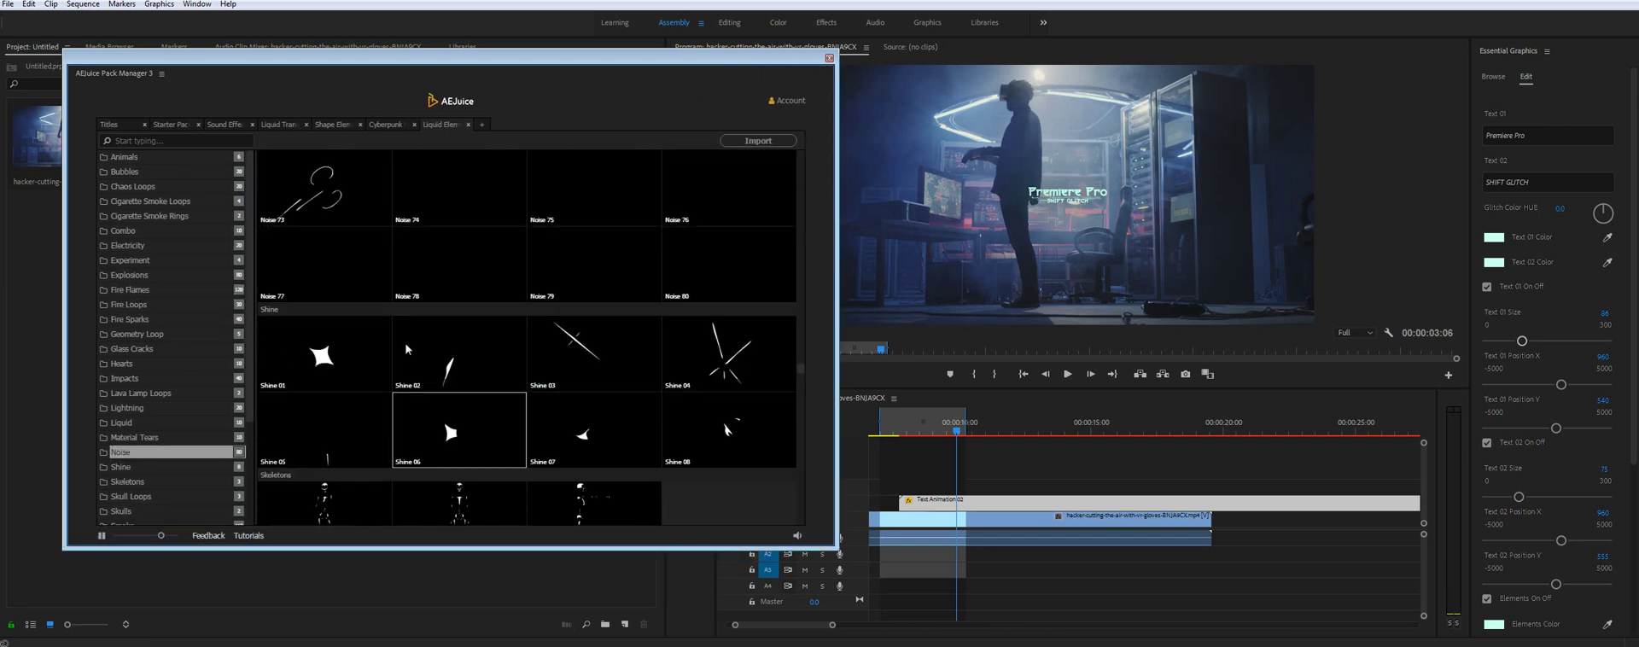
{"action": "scroll", "coordinate": [407, 348], "scroll_direction": "up", "scroll_amount": 4}
{"action": "left_click_drag", "start_coordinate": [837, 549], "coordinate": [674, 540]}
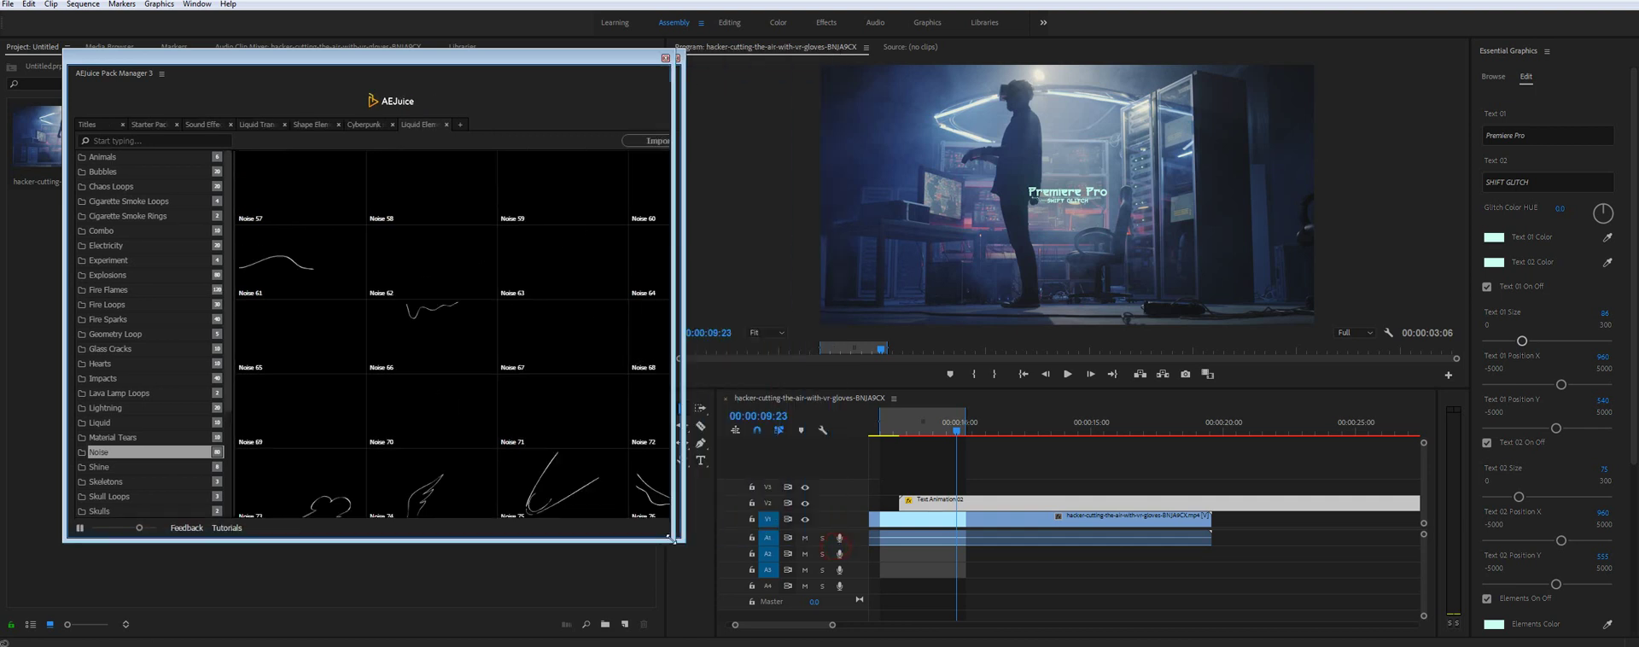
{"action": "left_click", "coordinate": [380, 332]}
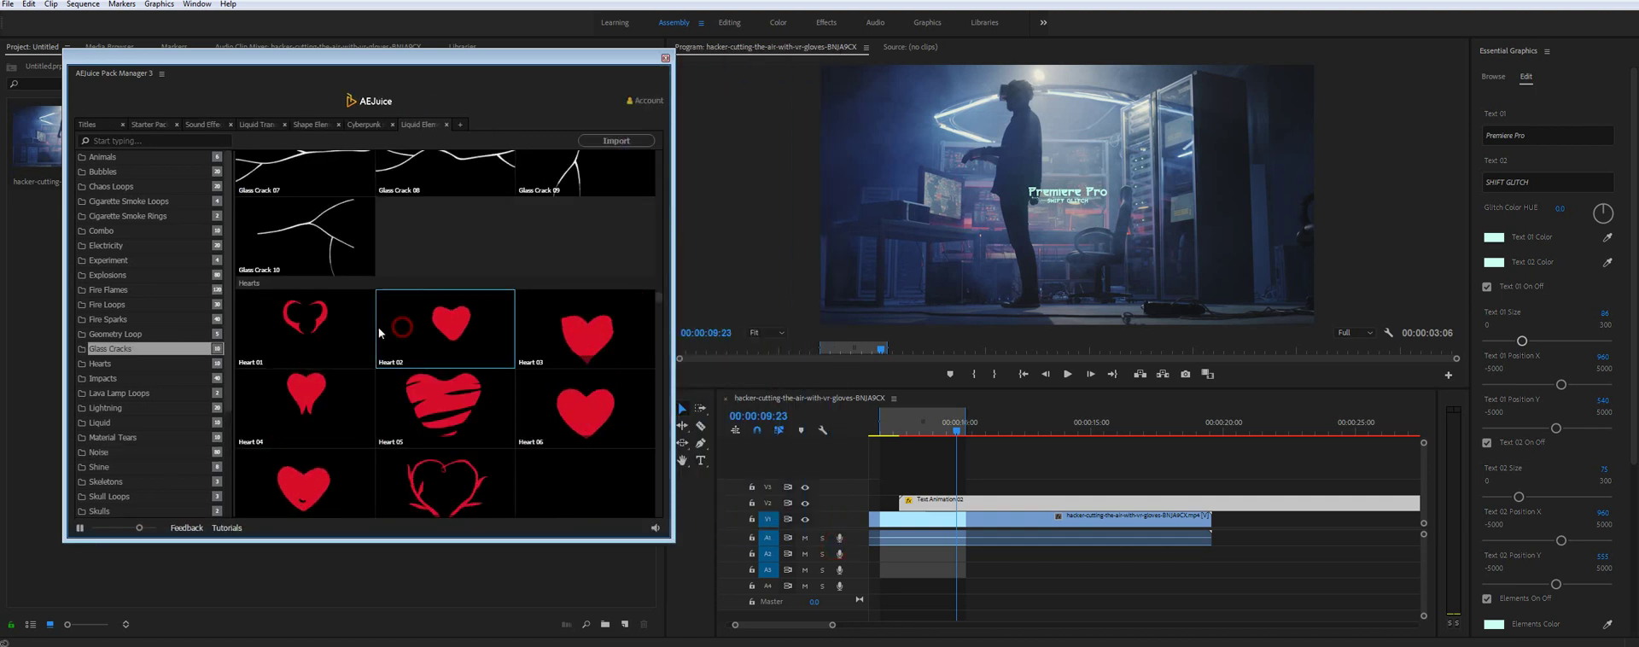
- Import Heart 02 onto the timeline and move the playhead to 00:00:10:19
{"action": "left_click", "coordinate": [616, 141]}
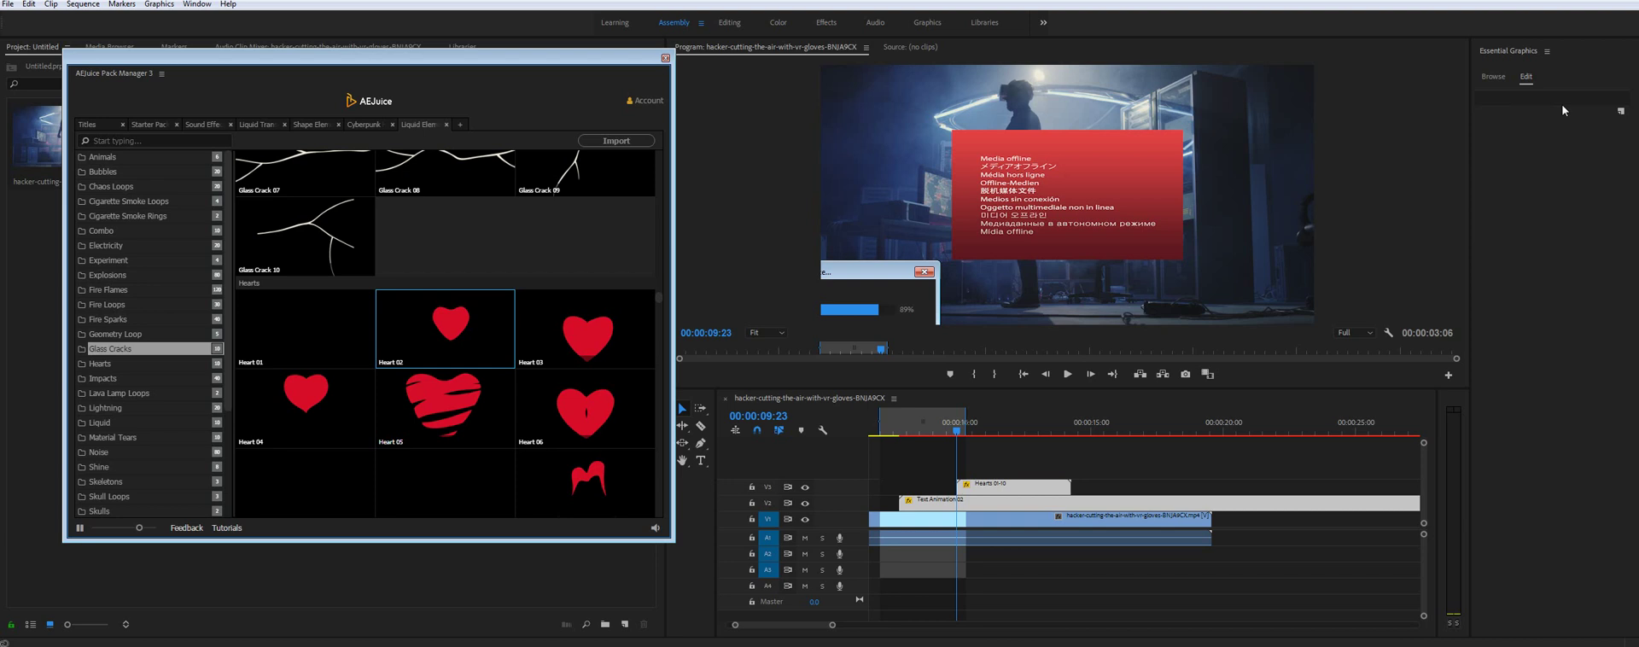
{"action": "left_click", "coordinate": [1005, 491]}
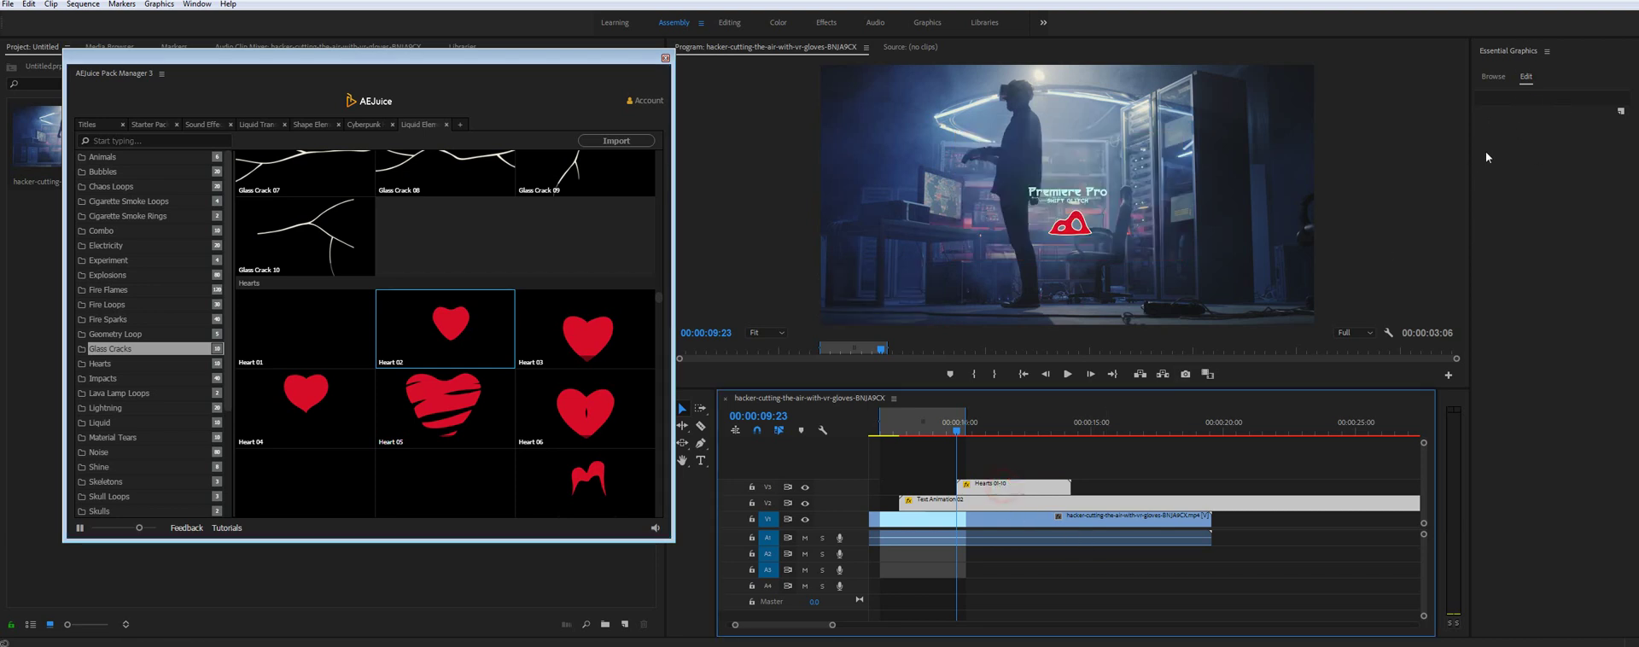
{"action": "left_click", "coordinate": [979, 422]}
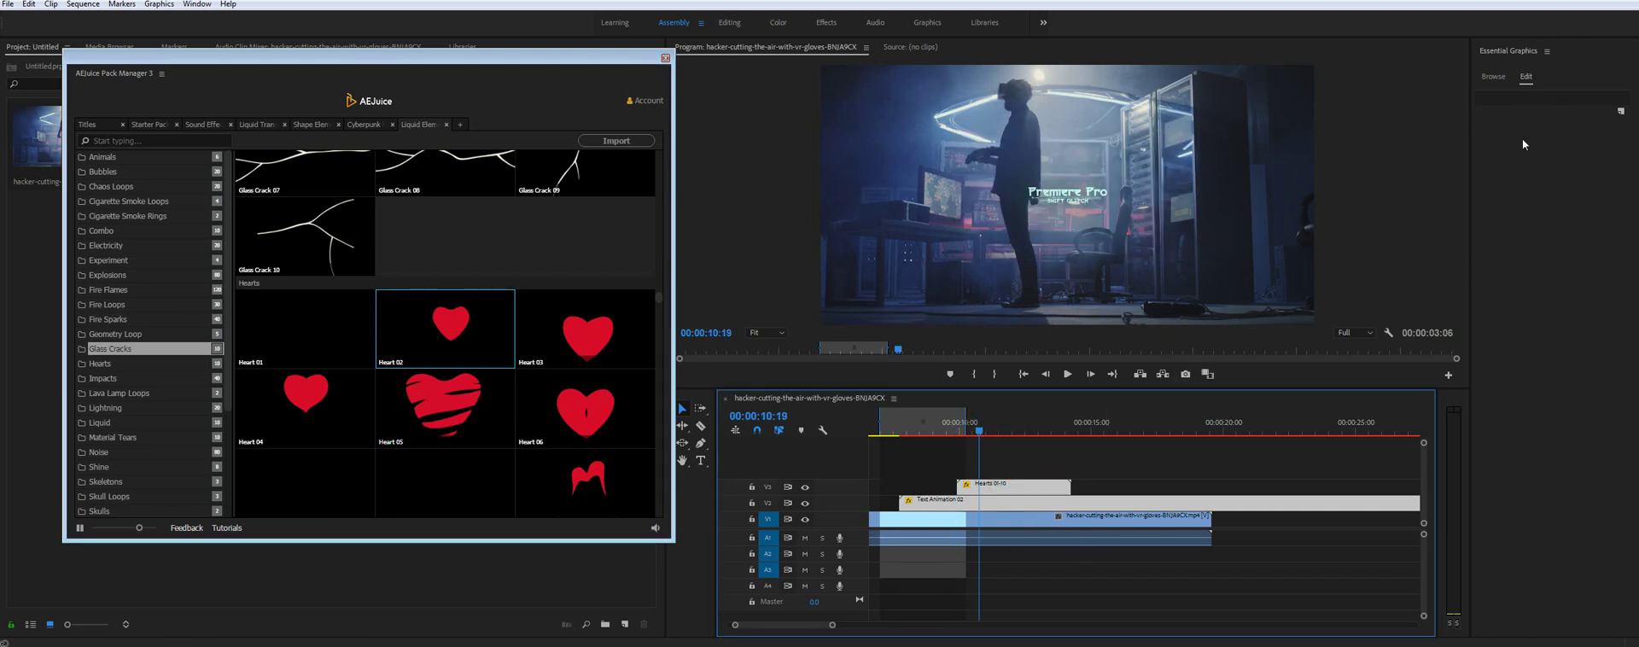
{"action": "left_click", "coordinate": [1000, 488]}
- Delete the Text Animation 02 clip and select the Hearts clip on V3
{"action": "left_click", "coordinate": [1017, 503]}
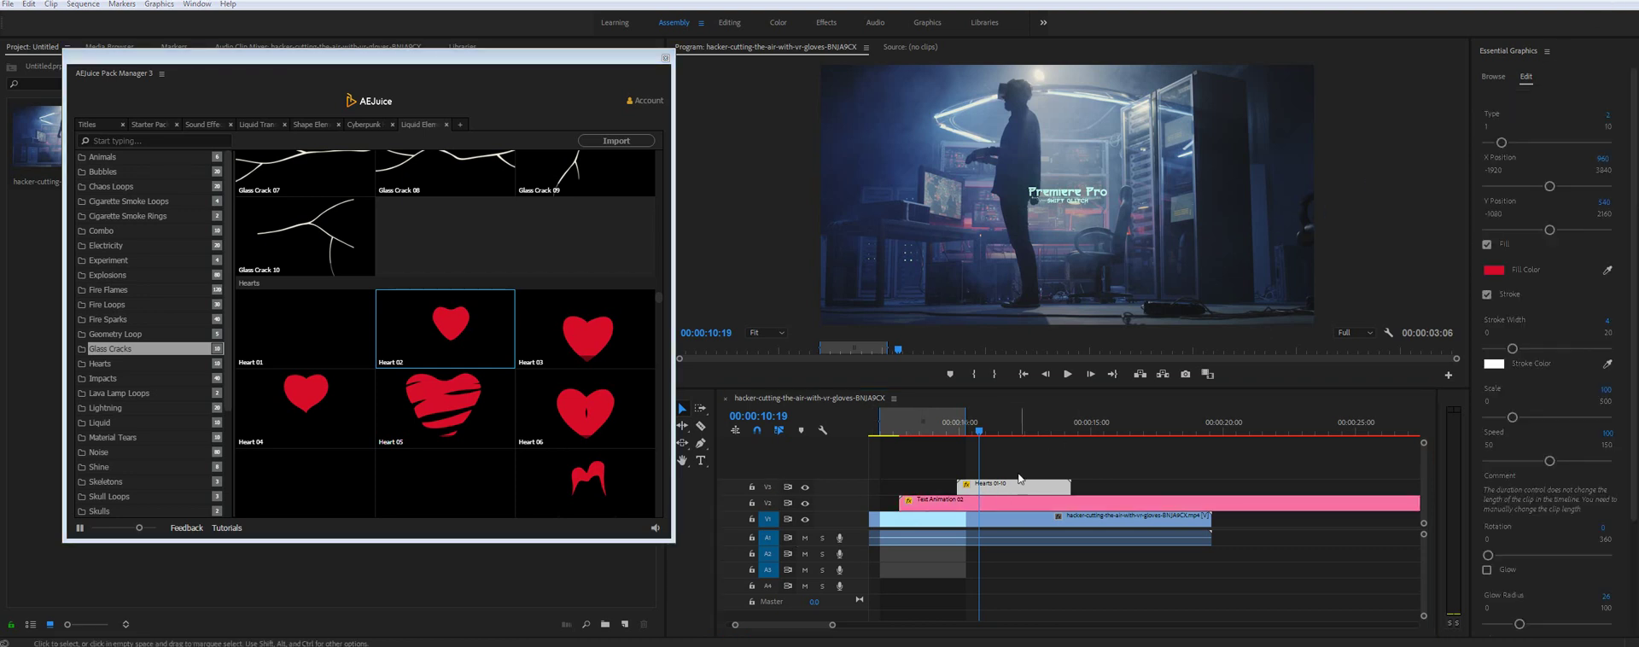
{"action": "key", "text": "Delete"}
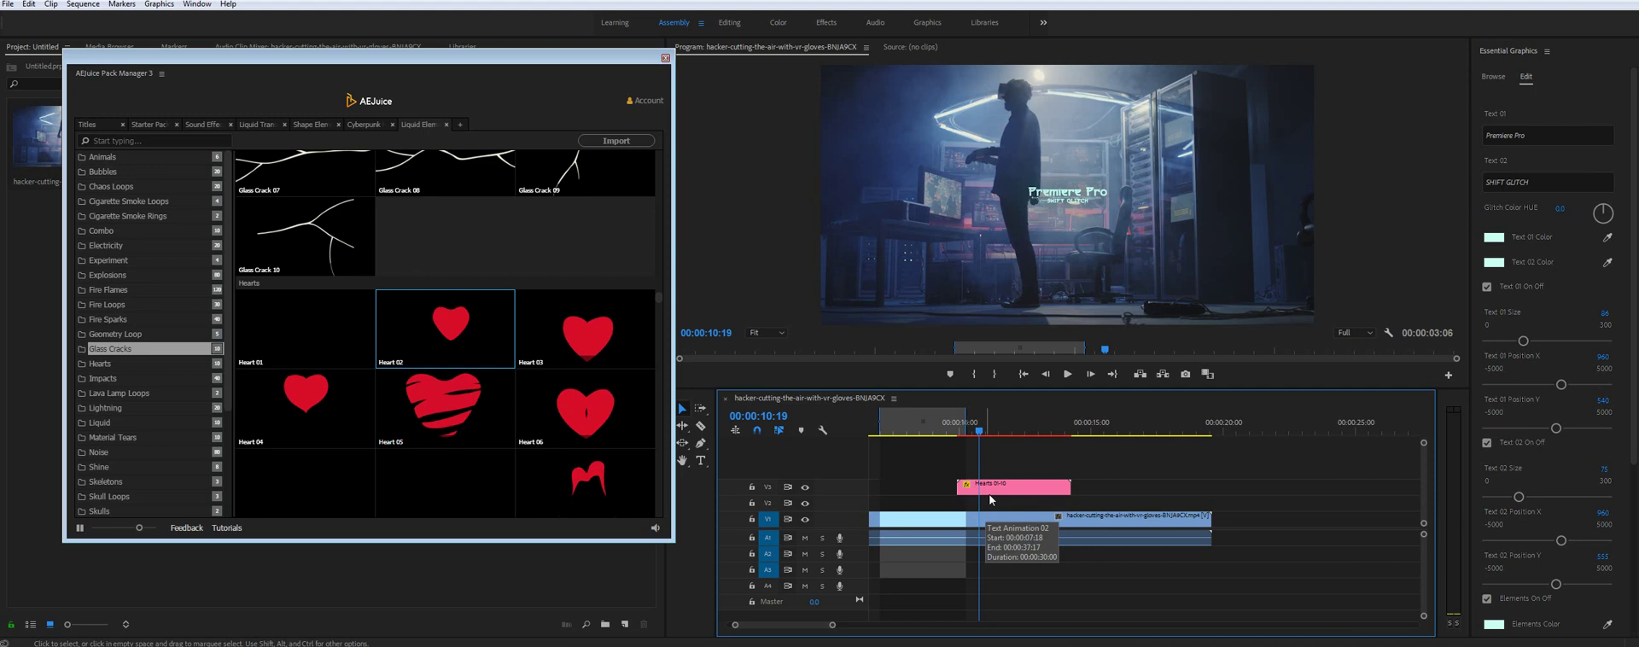
{"action": "left_click", "coordinate": [992, 488]}
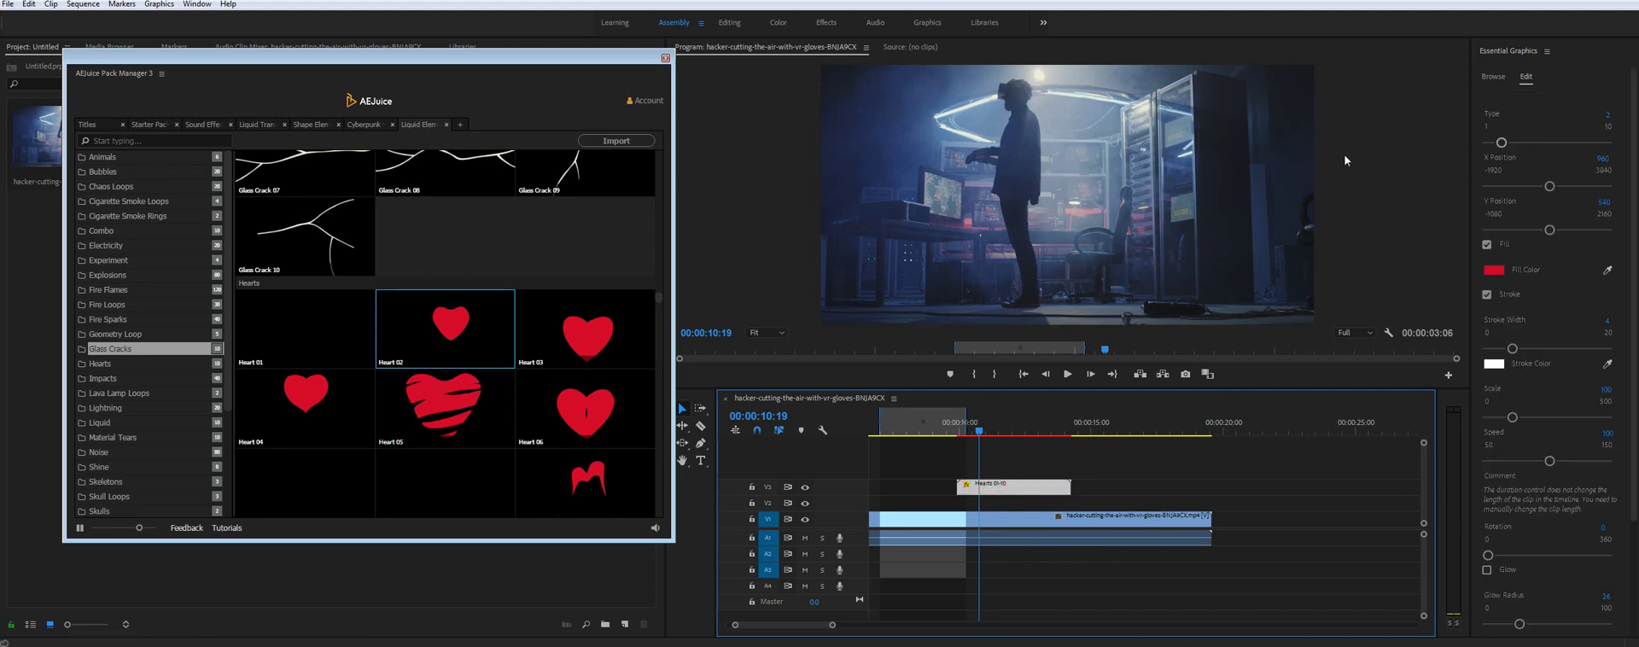
- Set the Hearts graphic's Type to 5 in Essential Graphics
{"action": "left_click_drag", "start_coordinate": [979, 431], "coordinate": [976, 434]}
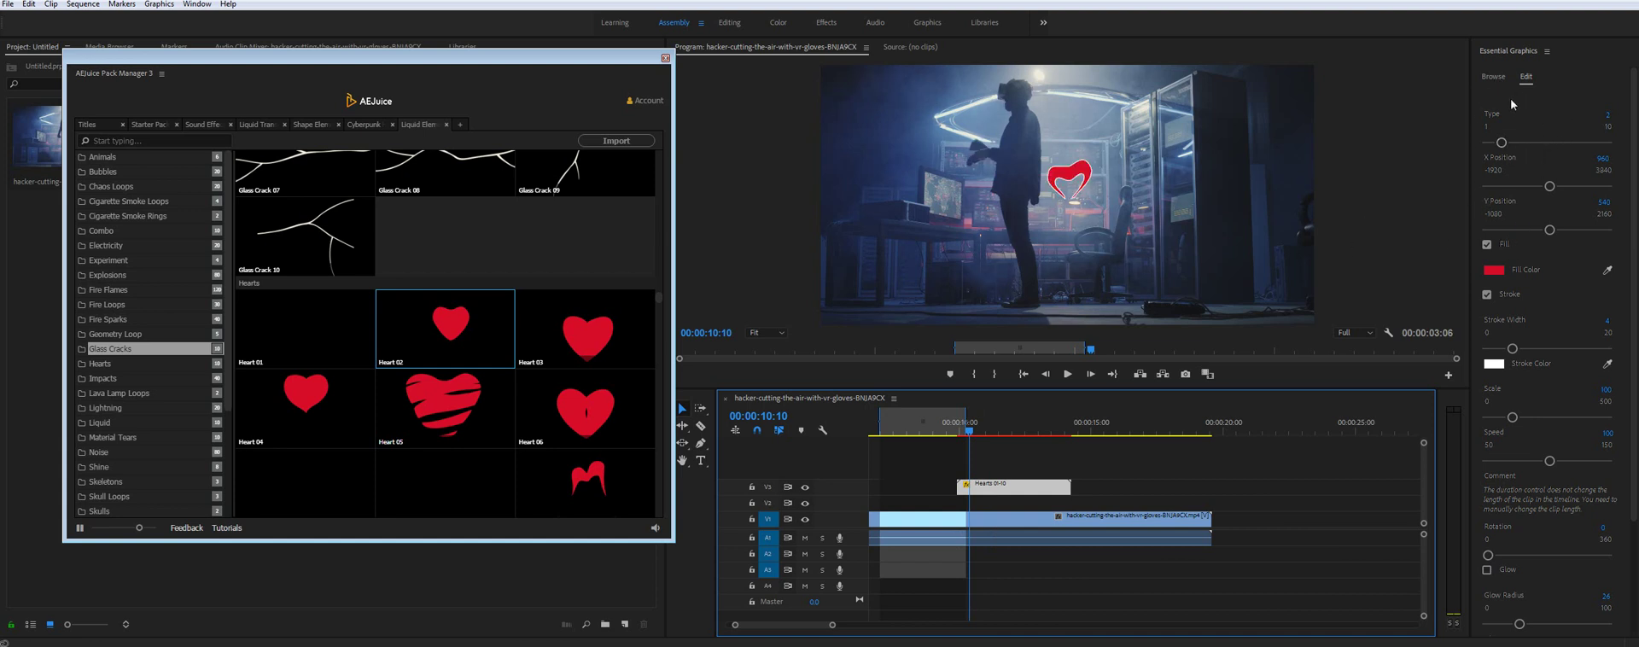
{"action": "left_click", "coordinate": [1606, 117]}
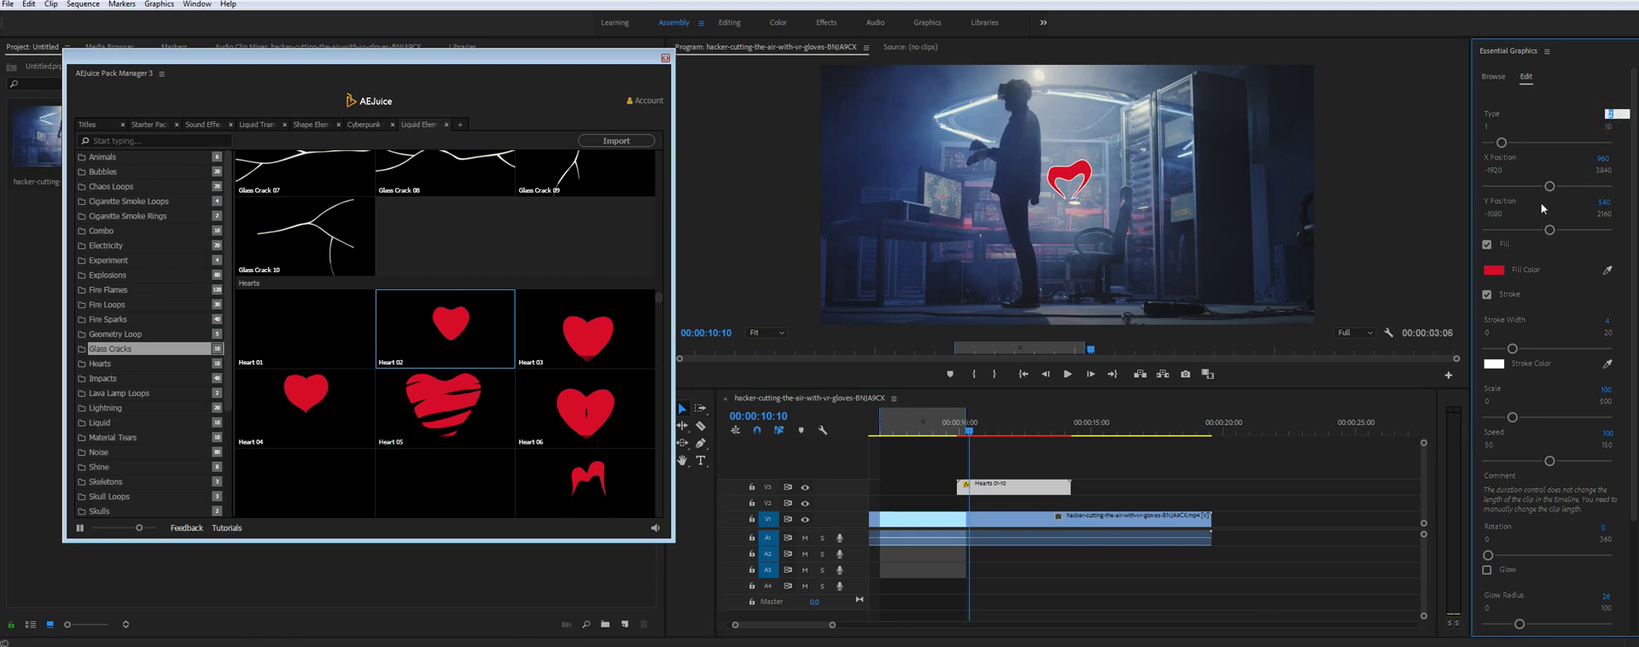
{"action": "type", "text": "5"}
{"action": "key", "text": "Return"}
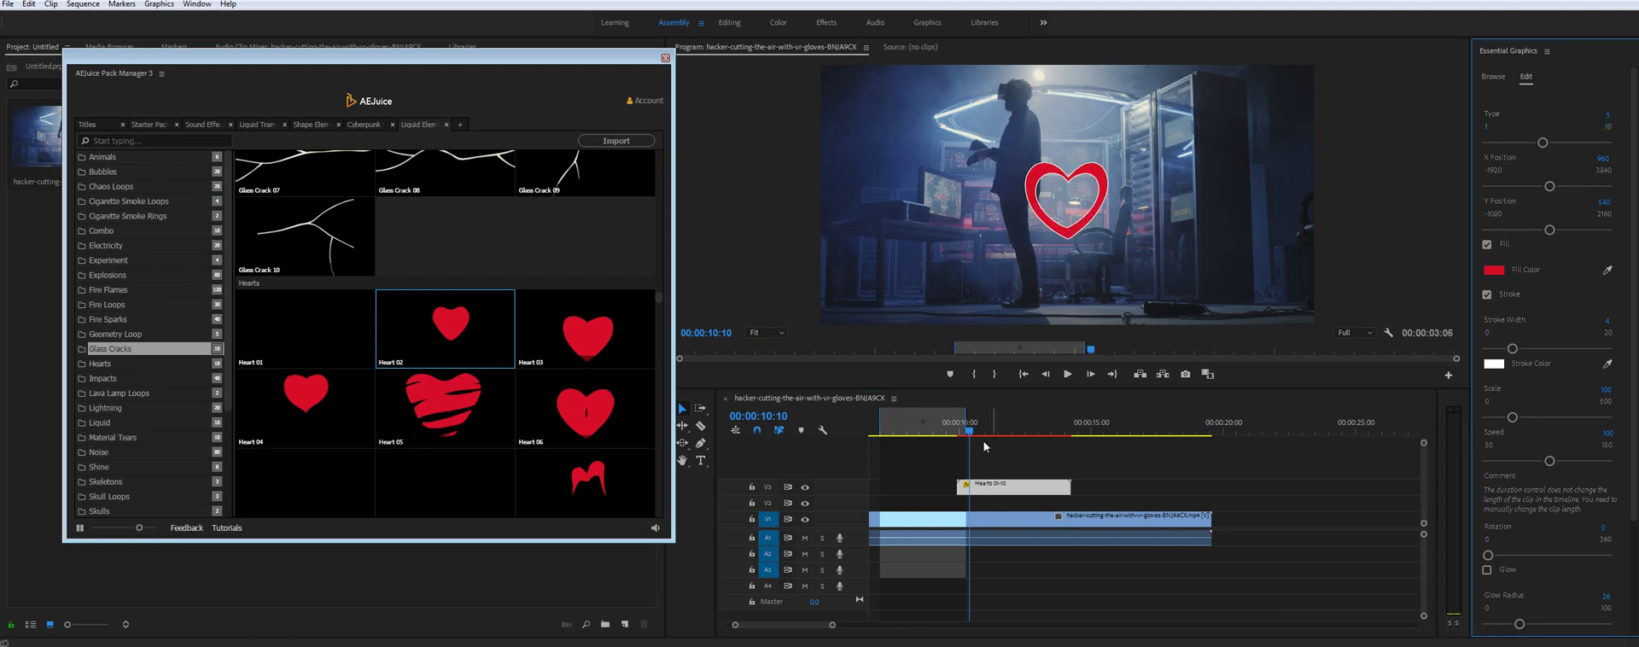
- Mark an In point at 00:00:09:10 and an Out point at 00:00:14:08
{"action": "left_click_drag", "start_coordinate": [971, 422], "coordinate": [1052, 415]}
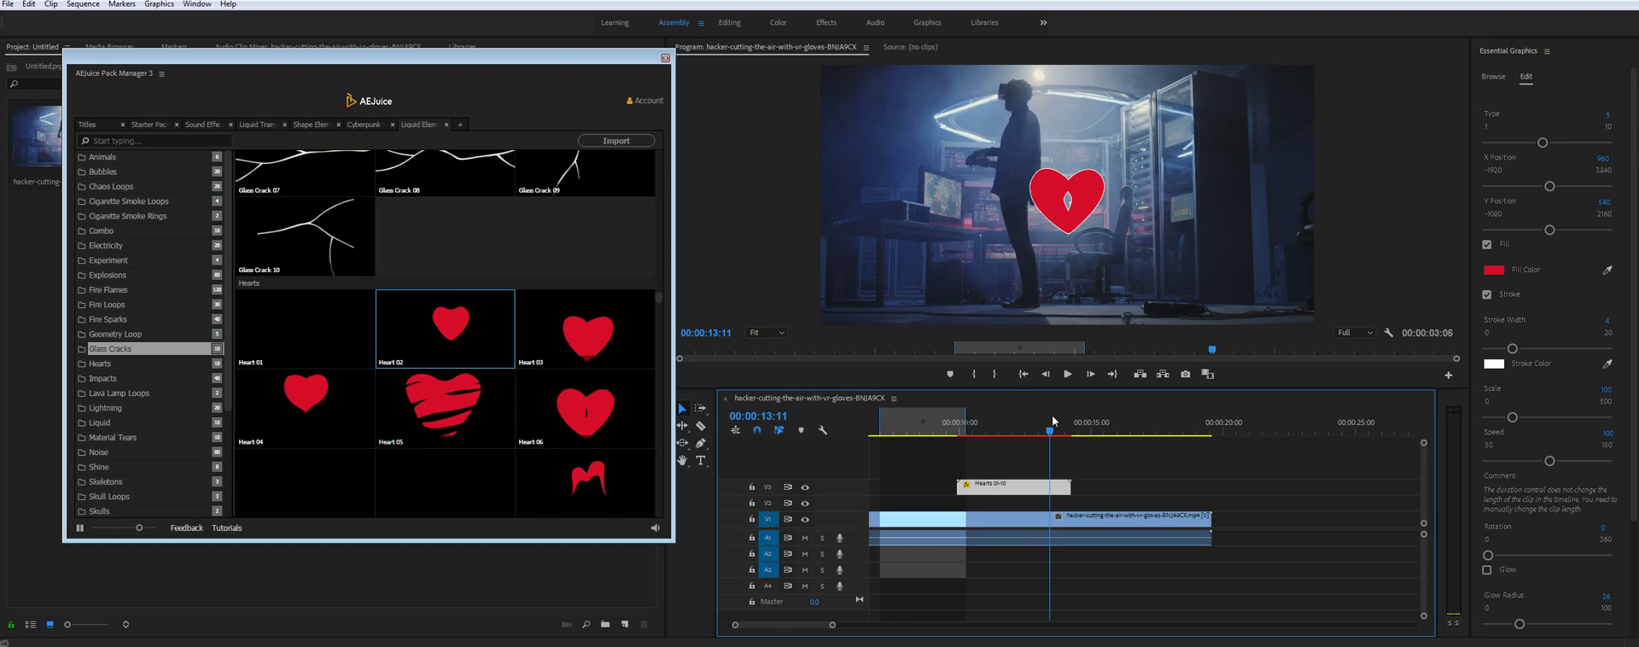
{"action": "key", "text": "i"}
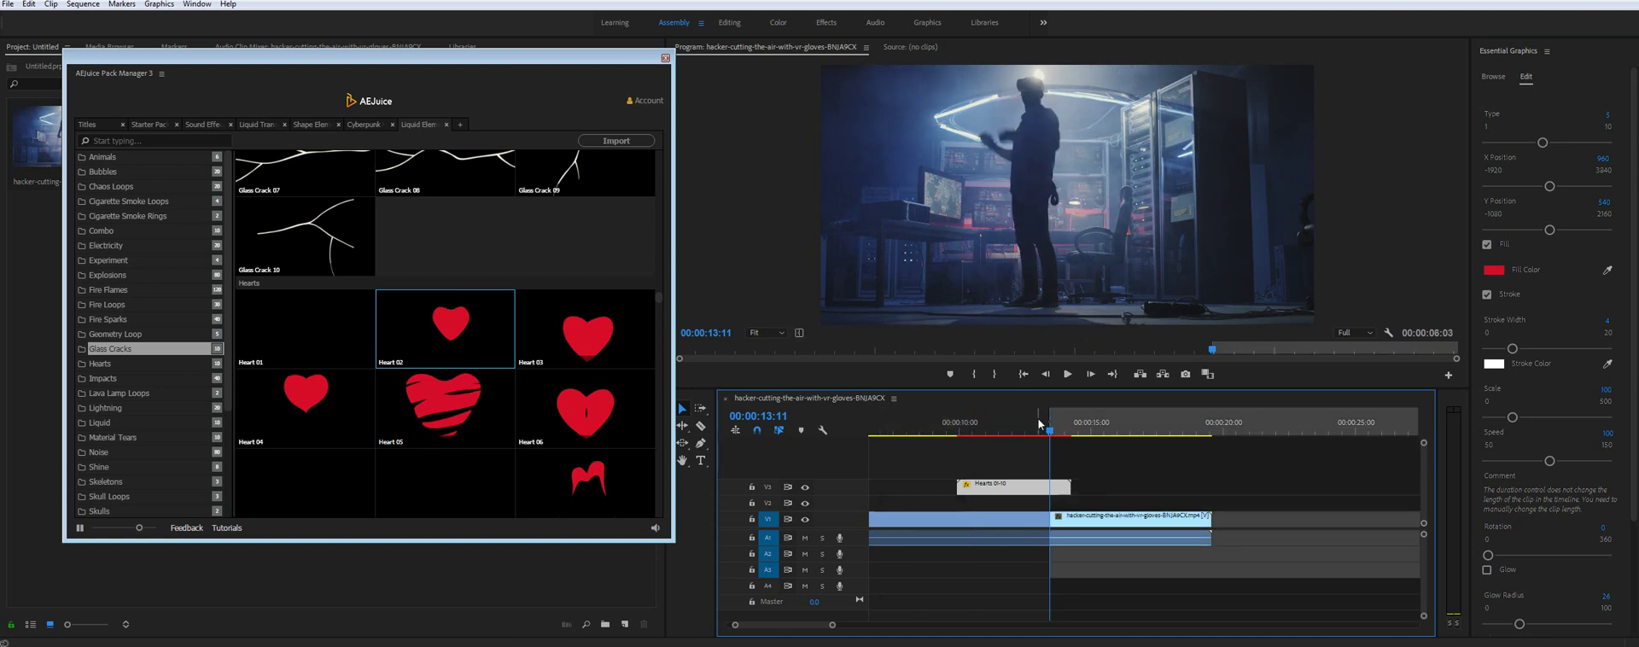
{"action": "left_click", "coordinate": [943, 422]}
{"action": "key", "text": "i"}
{"action": "left_click", "coordinate": [1073, 422]}
{"action": "key", "text": "o"}
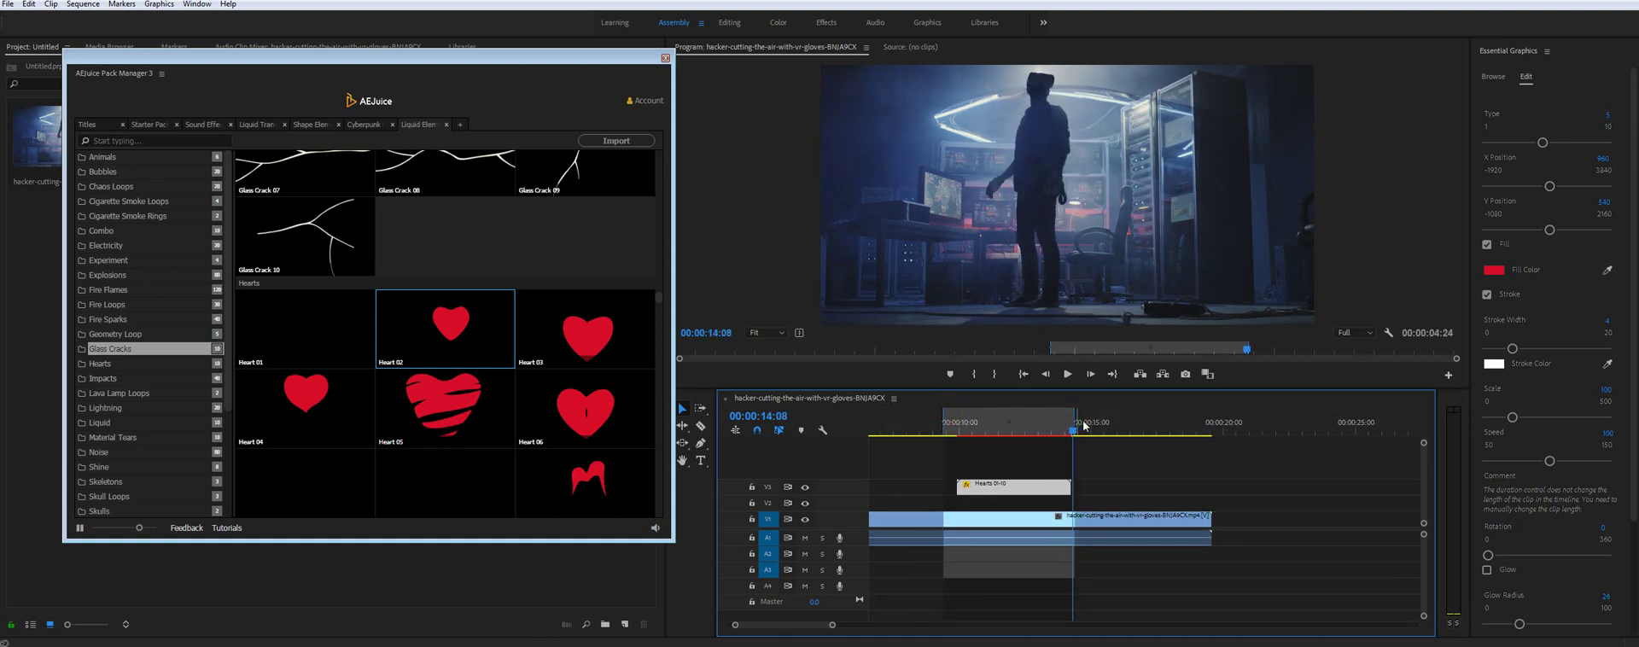
- Play back the marked range several times to preview the heart animation
{"action": "left_click_drag", "start_coordinate": [967, 423], "coordinate": [946, 427]}
{"action": "key", "text": "space"}
{"action": "left_click", "coordinate": [1069, 375]}
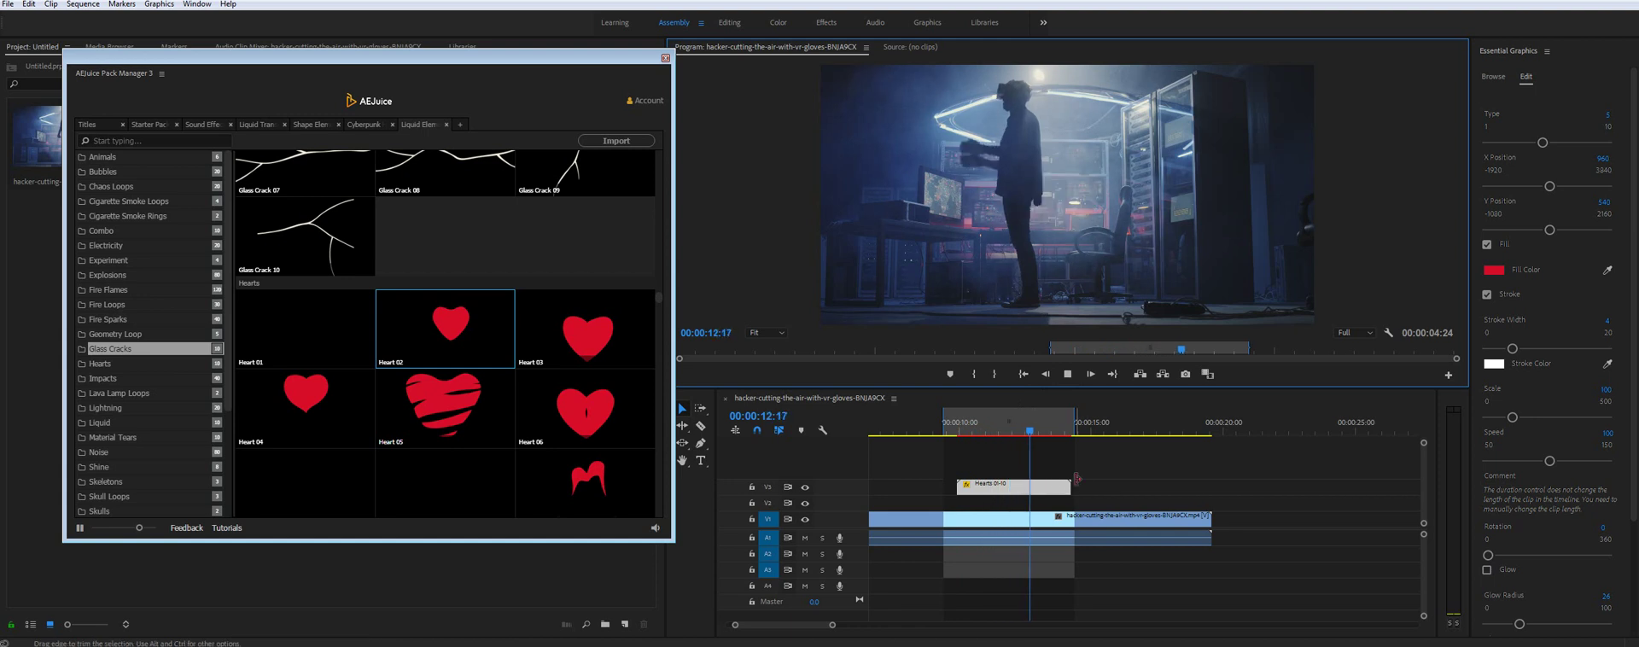
{"action": "left_click", "coordinate": [965, 432]}
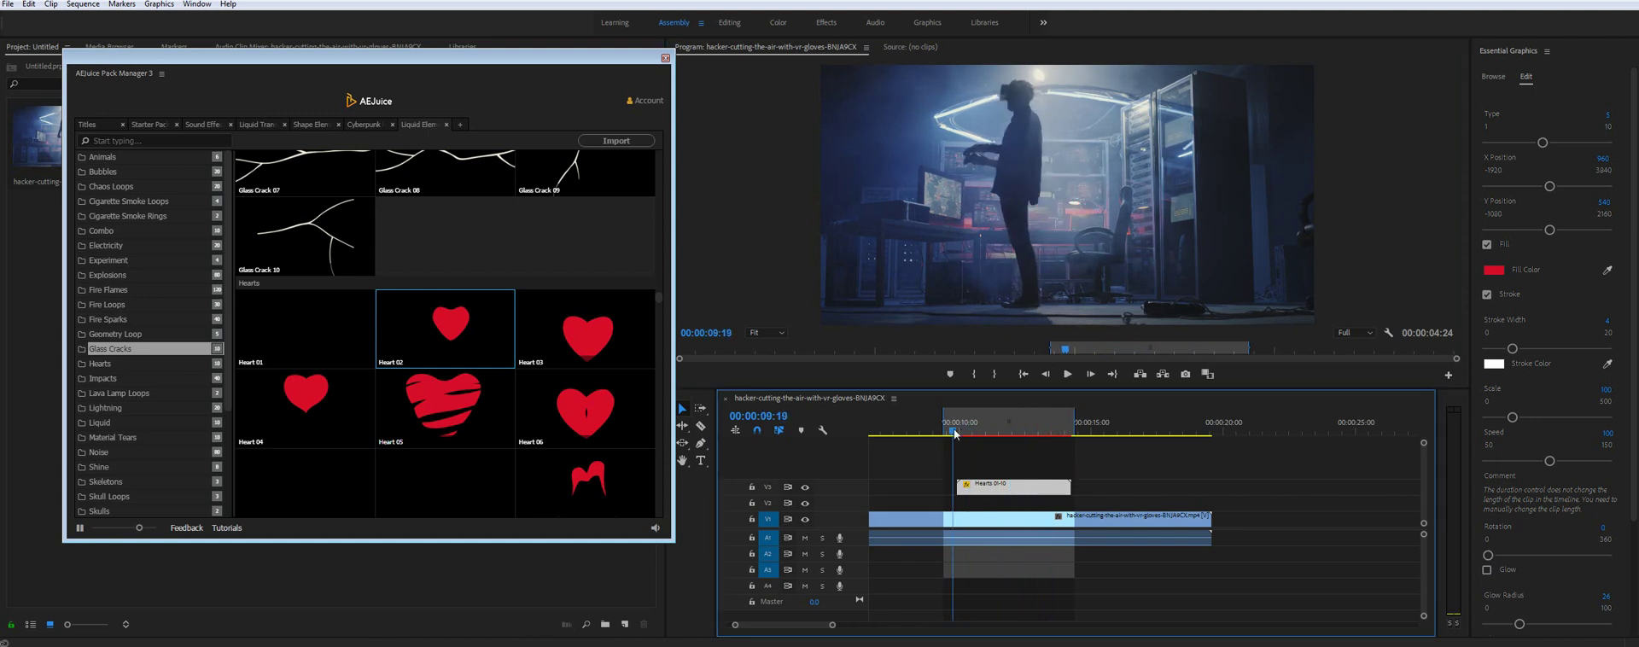
{"action": "left_click", "coordinate": [953, 432]}
{"action": "left_click", "coordinate": [1069, 375]}
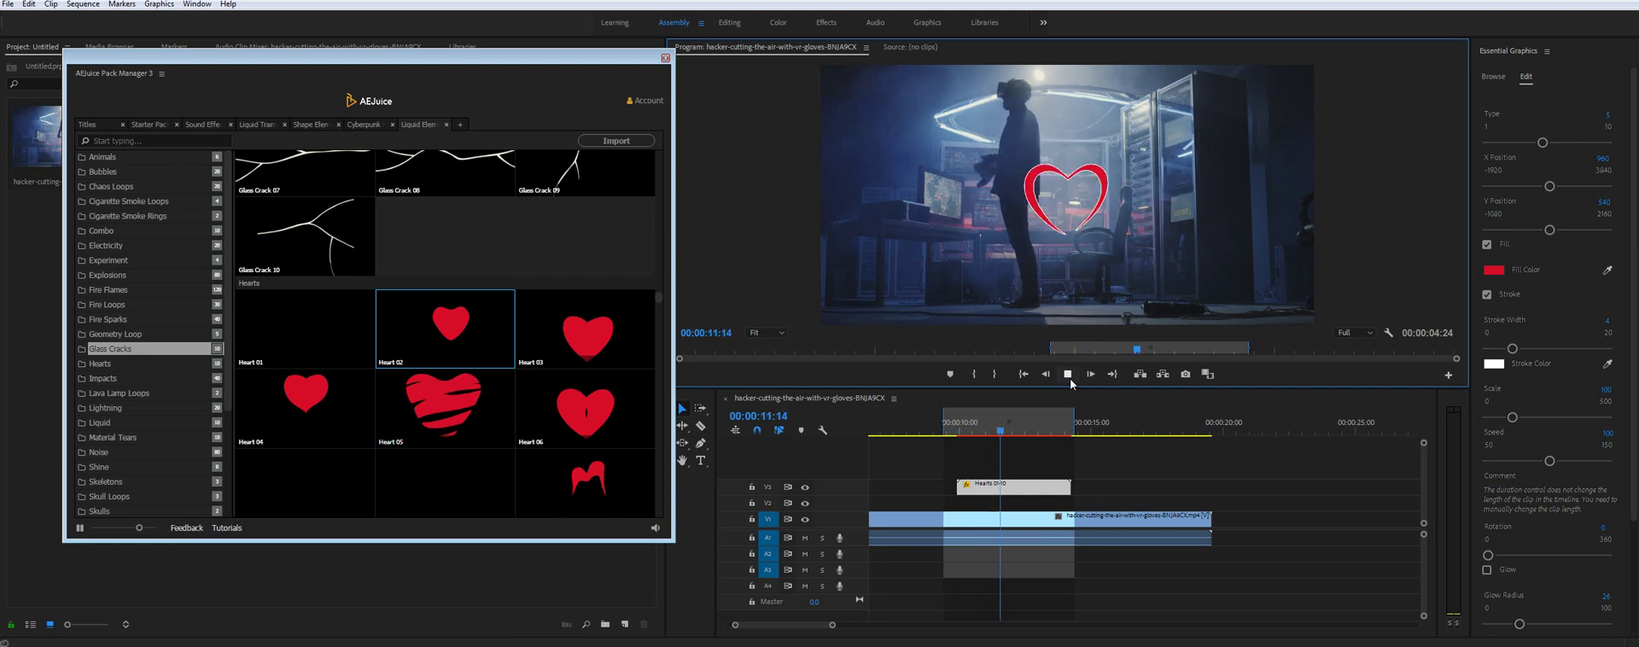
{"action": "left_click_drag", "start_coordinate": [988, 432], "coordinate": [965, 433]}
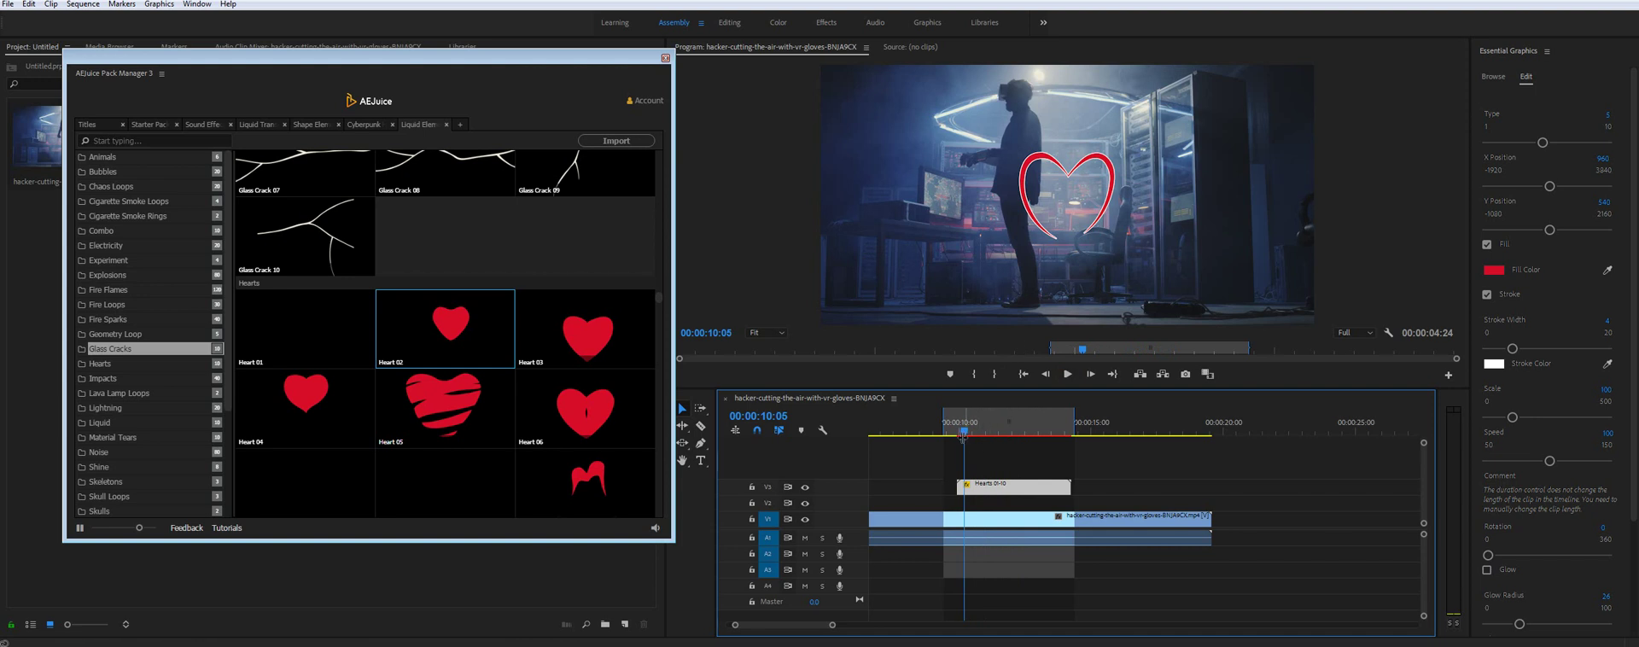
{"action": "left_click", "coordinate": [1068, 375]}
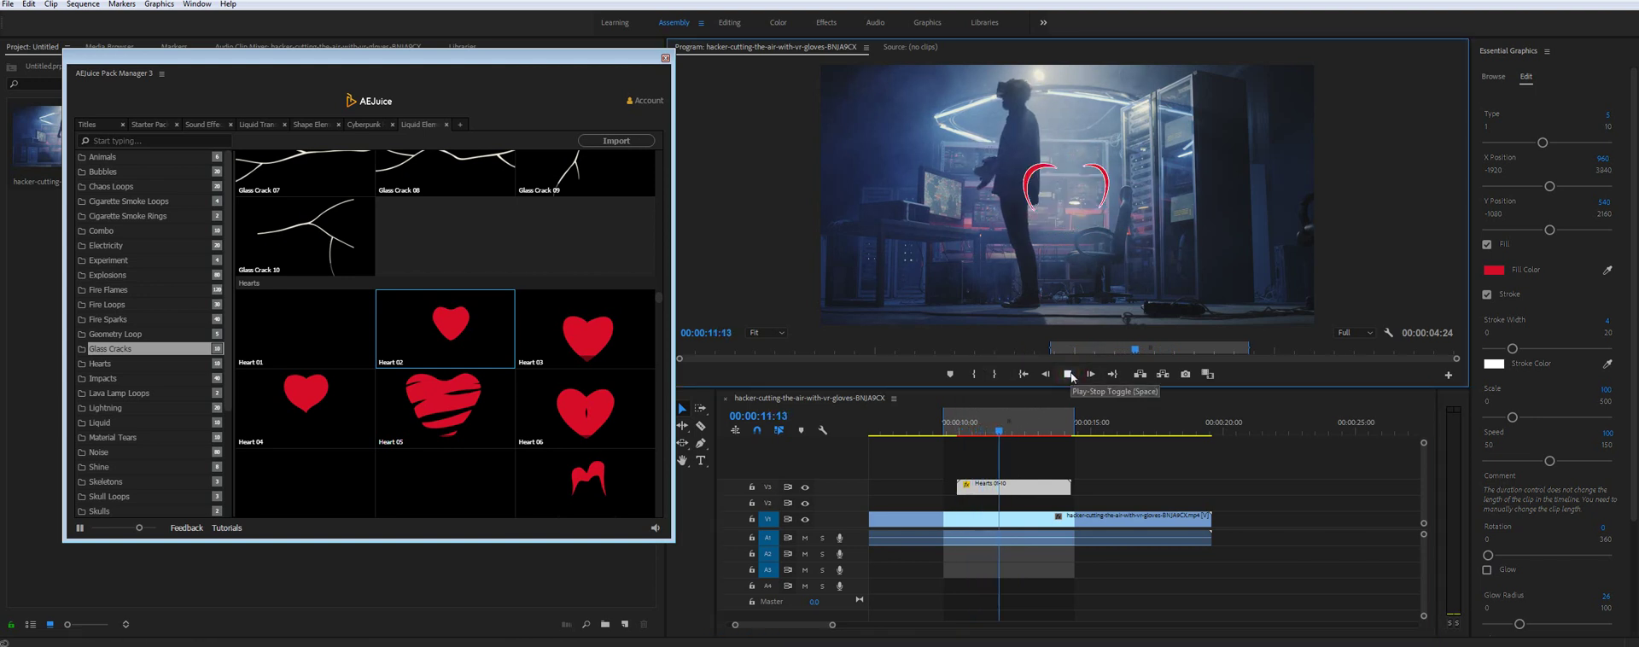
{"action": "left_click", "coordinate": [1069, 374]}
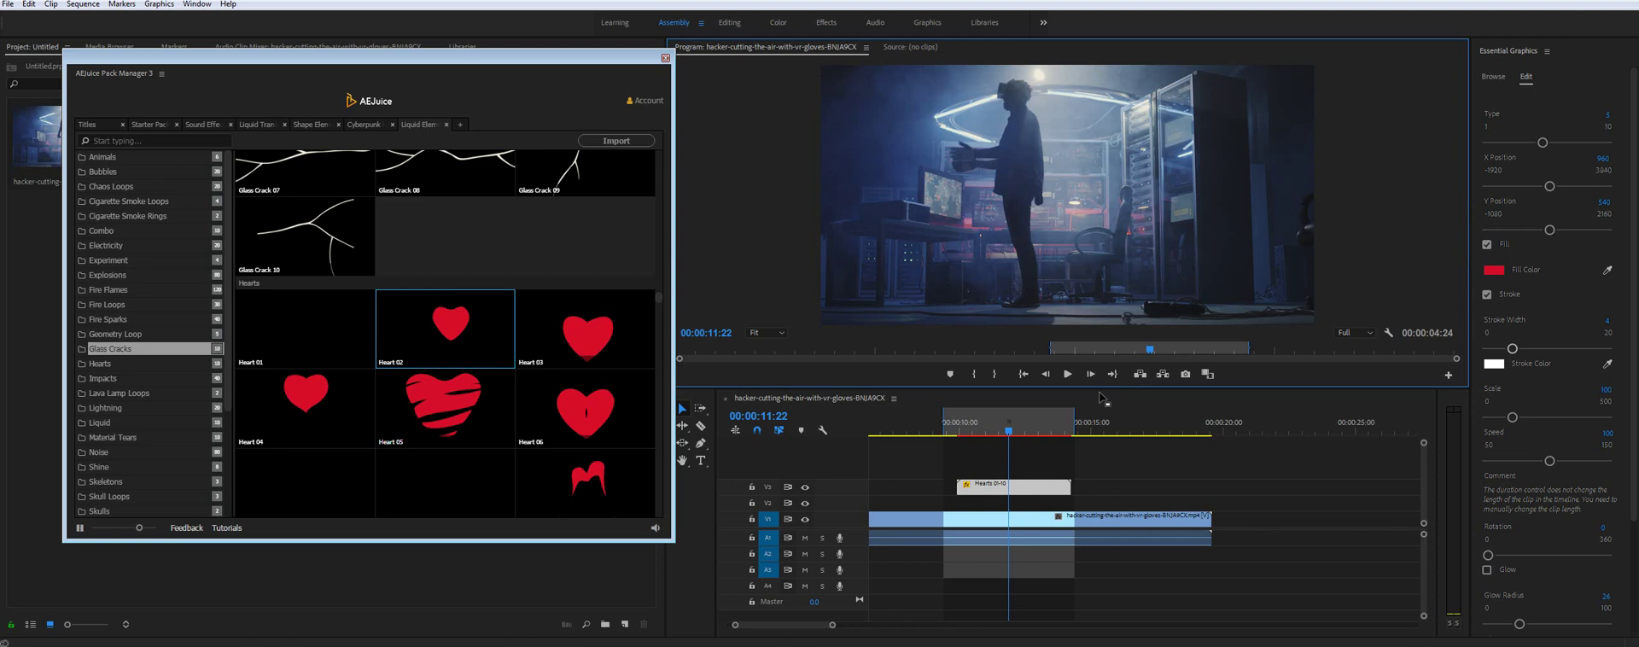
- Set the heart's Stroke Width to 0 to remove its white outline
{"action": "left_click_drag", "start_coordinate": [978, 429], "coordinate": [991, 434]}
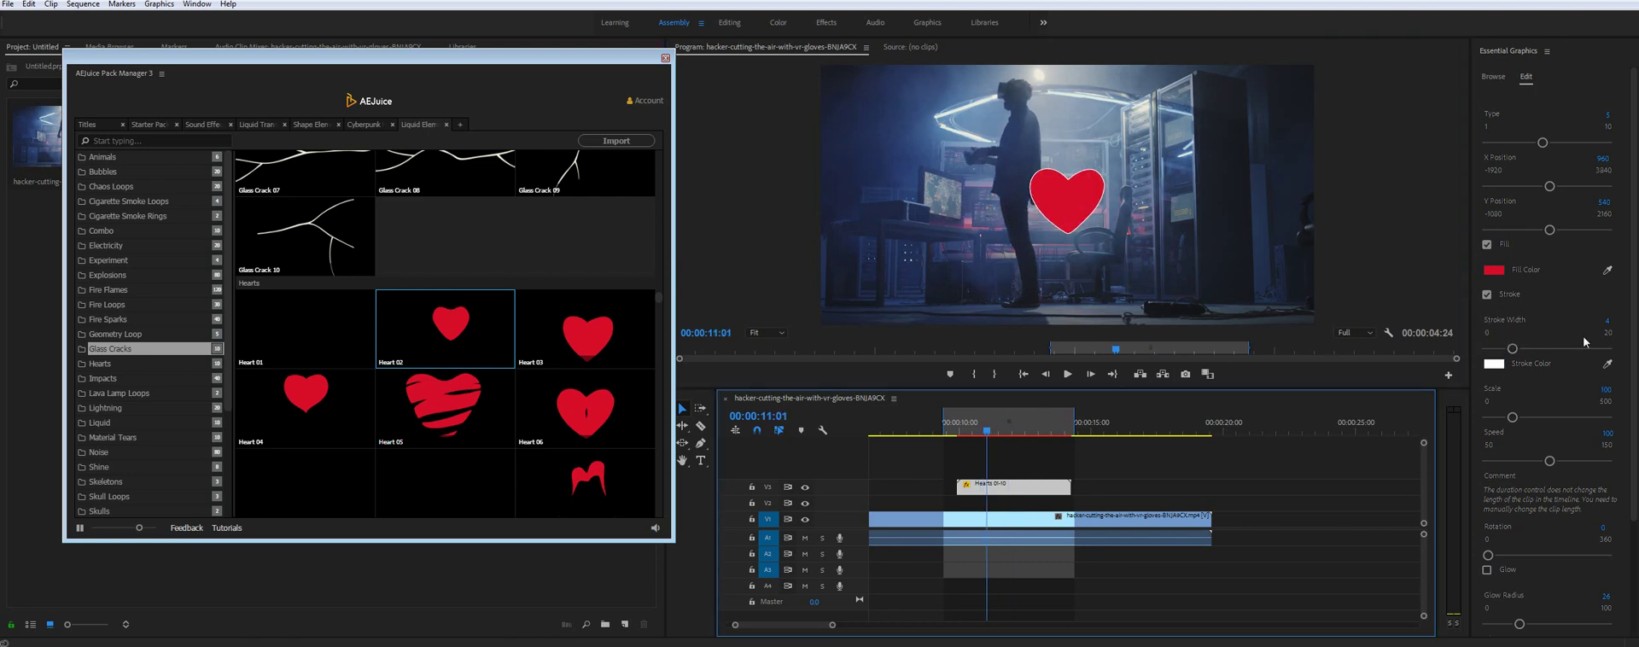
{"action": "left_click", "coordinate": [1609, 322]}
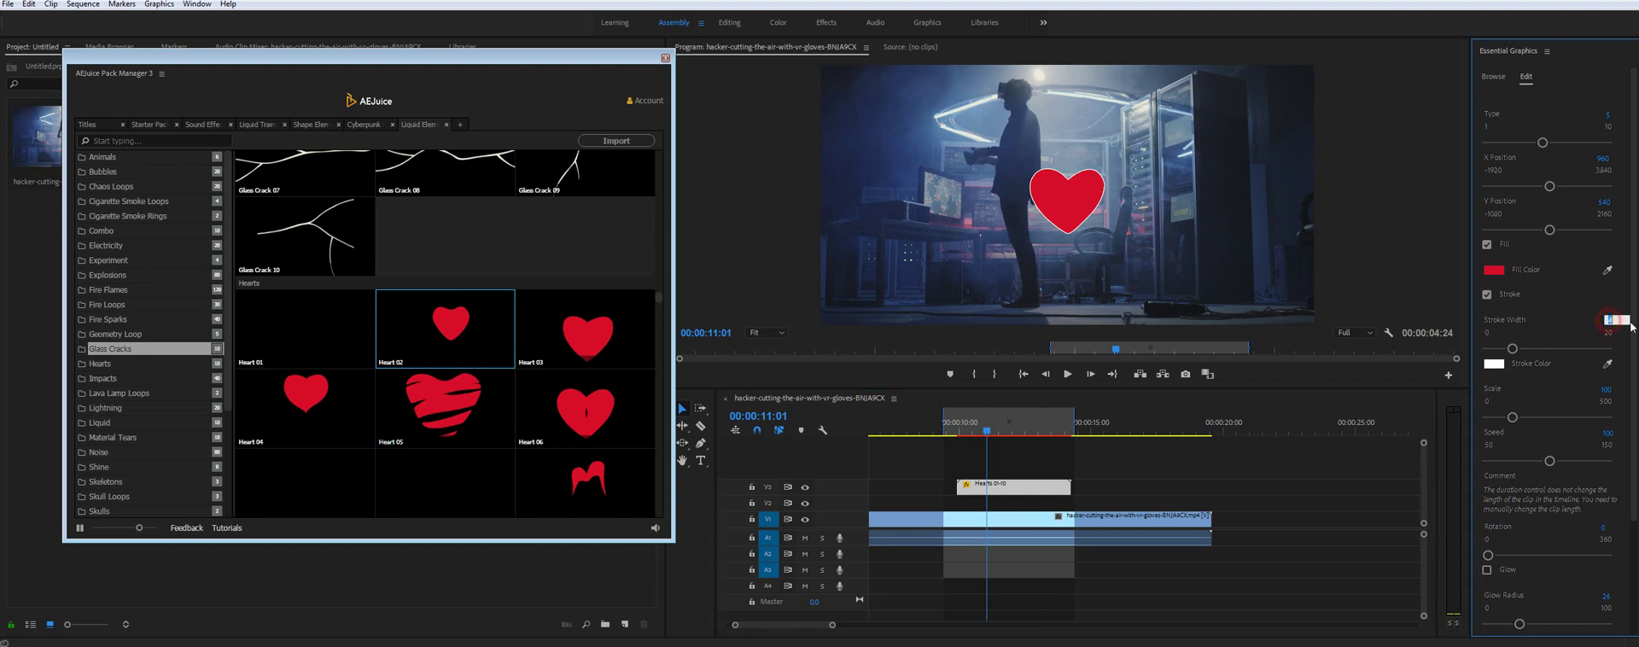
{"action": "type", "text": "0"}
{"action": "key", "text": "Return"}
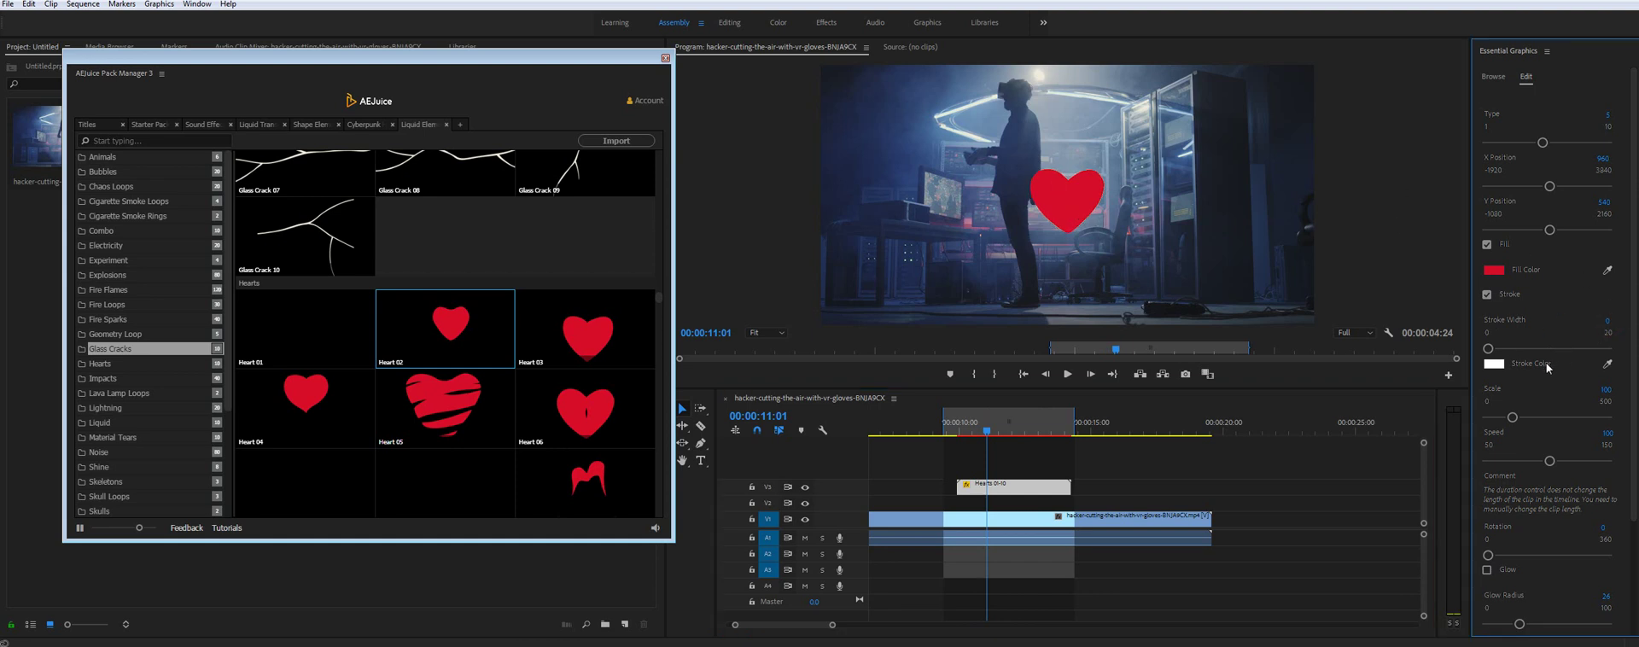
- Change the heart's fill colour from red to a soft yellow-green
{"action": "left_click", "coordinate": [1496, 271]}
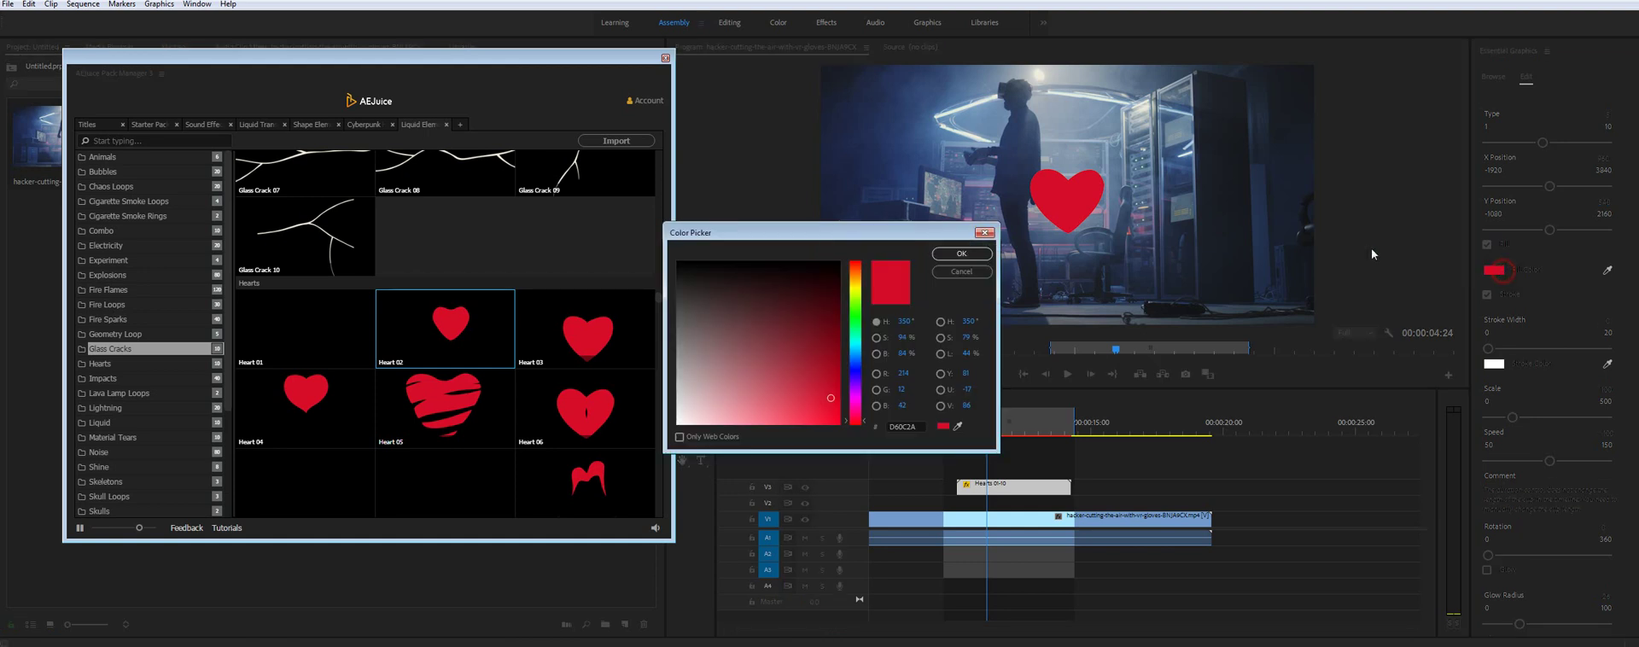
{"action": "left_click_drag", "start_coordinate": [859, 319], "coordinate": [858, 298]}
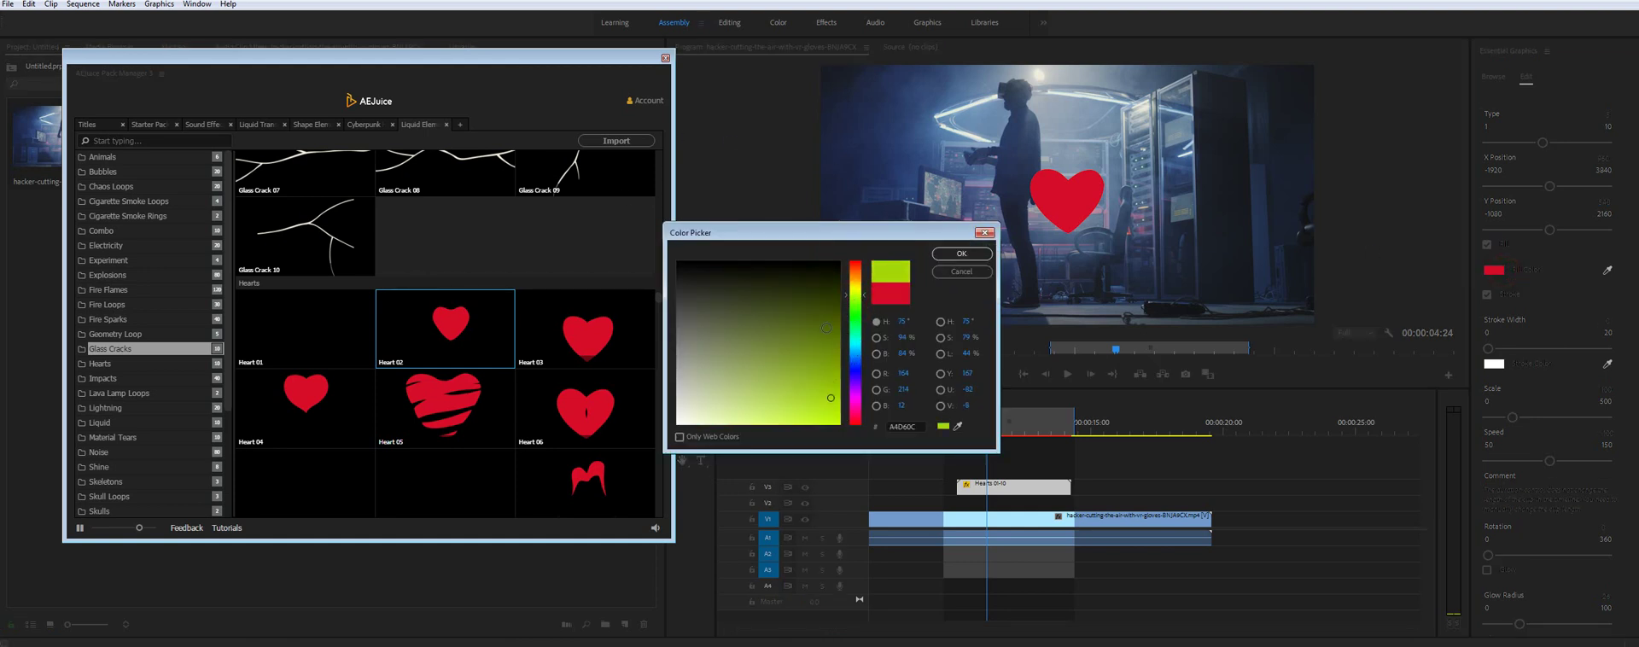
{"action": "left_click_drag", "start_coordinate": [800, 407], "coordinate": [779, 407]}
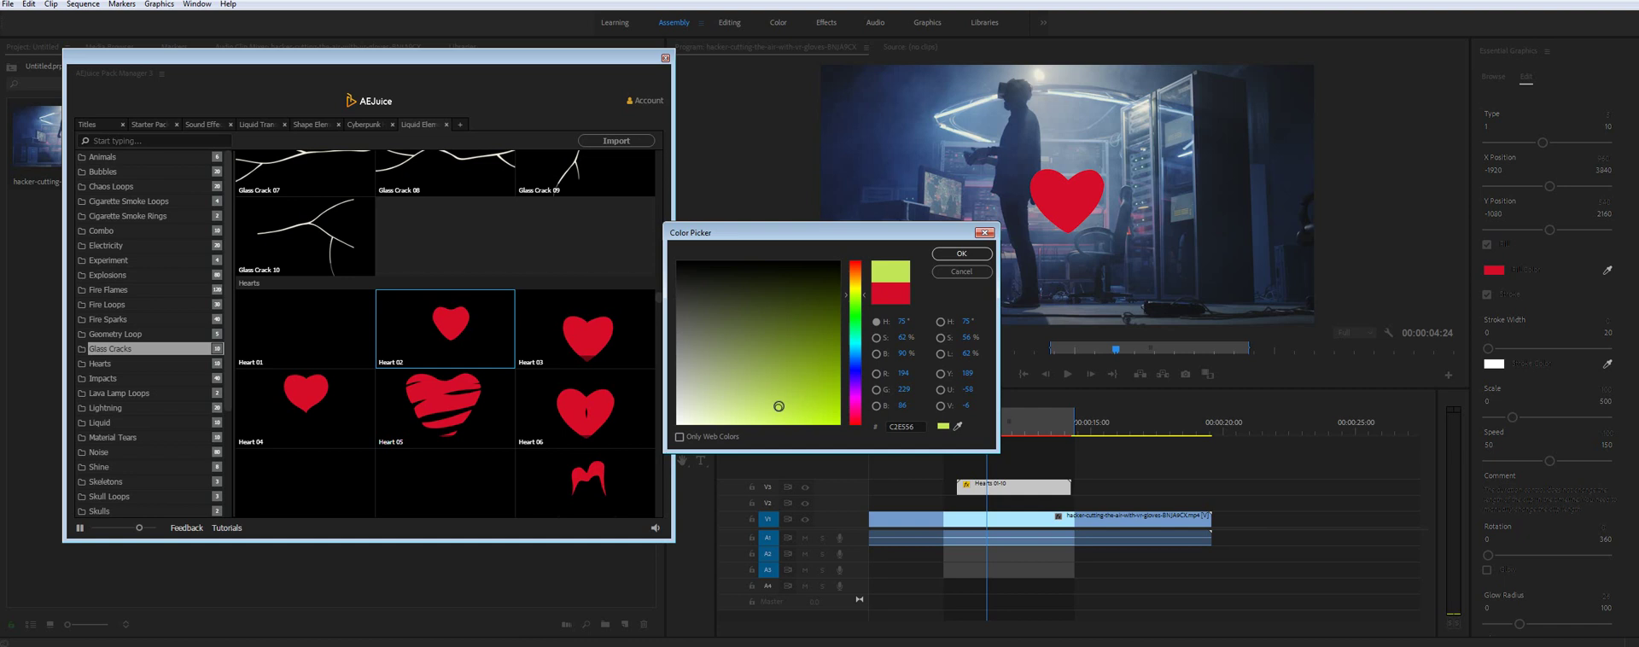
{"action": "left_click", "coordinate": [965, 254]}
{"action": "left_click_drag", "start_coordinate": [987, 425], "coordinate": [991, 427]}
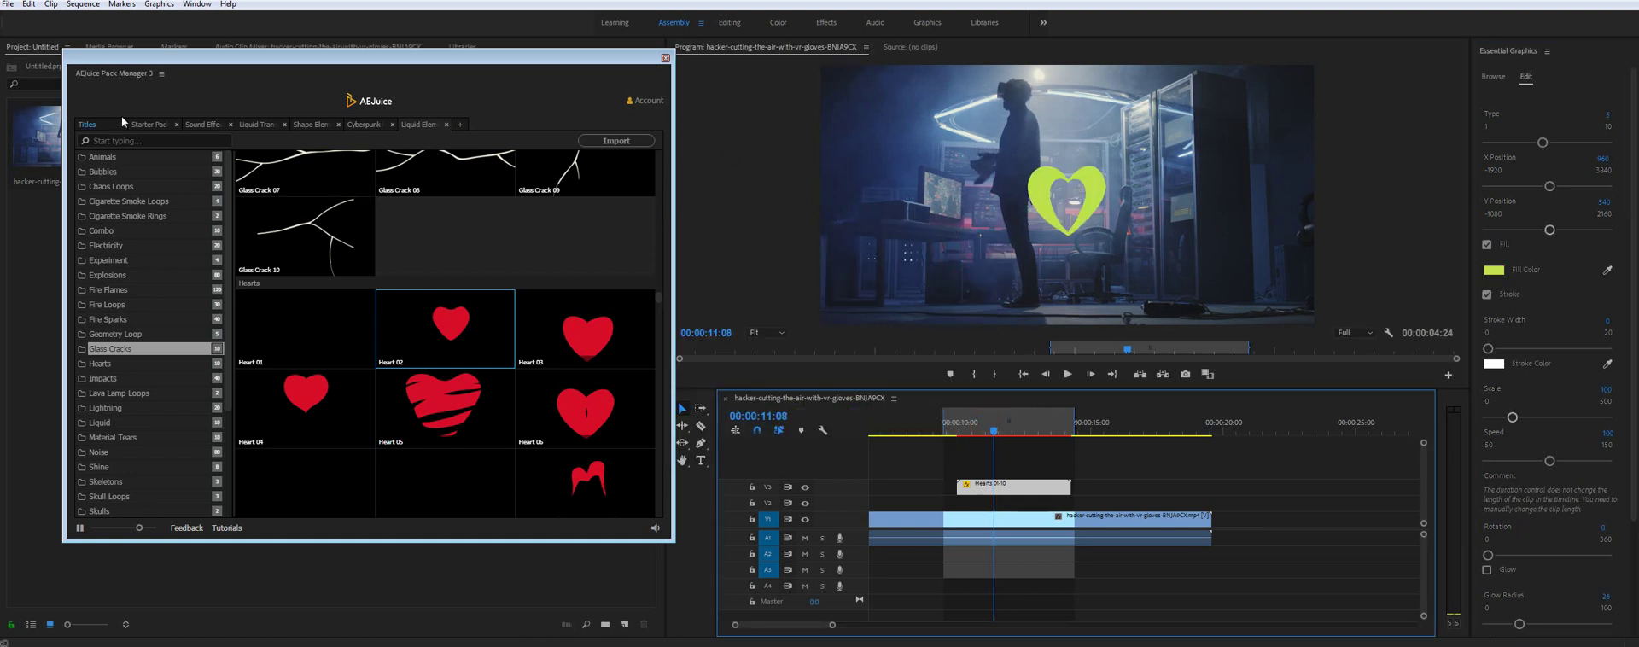
- Open the AEJuice Titles pack in a new pack library view and browse its titles
{"action": "left_click", "coordinate": [461, 125]}
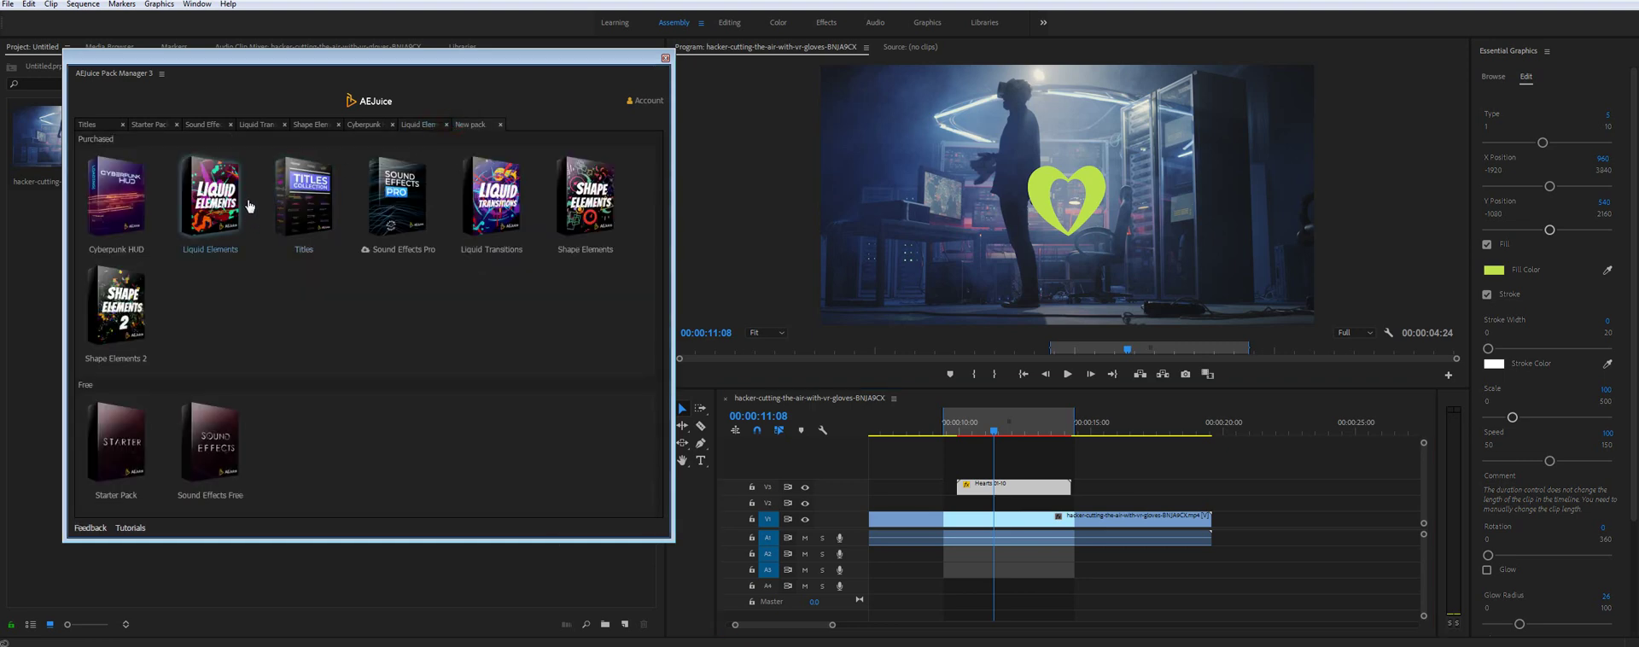
{"action": "left_click", "coordinate": [304, 196]}
{"action": "scroll", "coordinate": [444, 325], "scroll_direction": "down", "scroll_amount": 15}
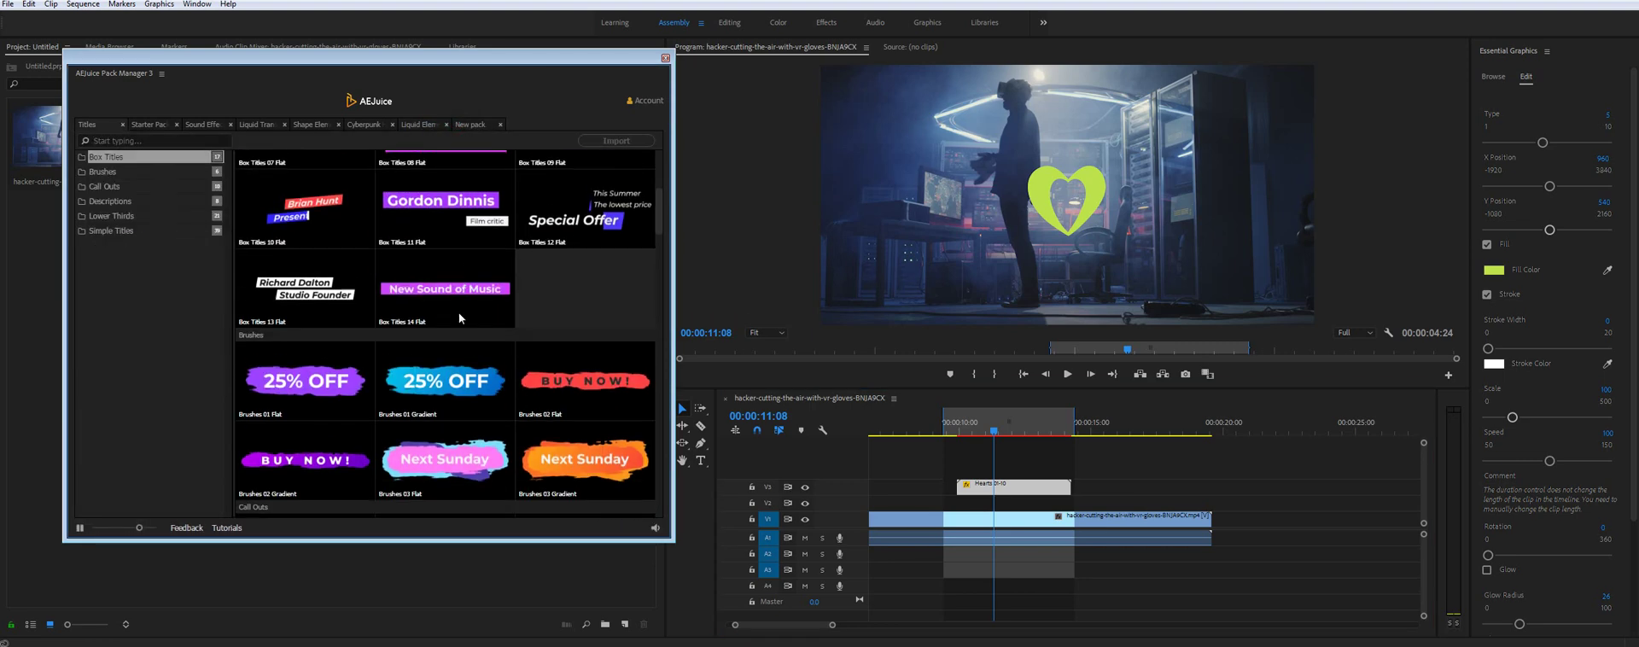
{"action": "scroll", "coordinate": [461, 325], "scroll_direction": "up", "scroll_amount": 10}
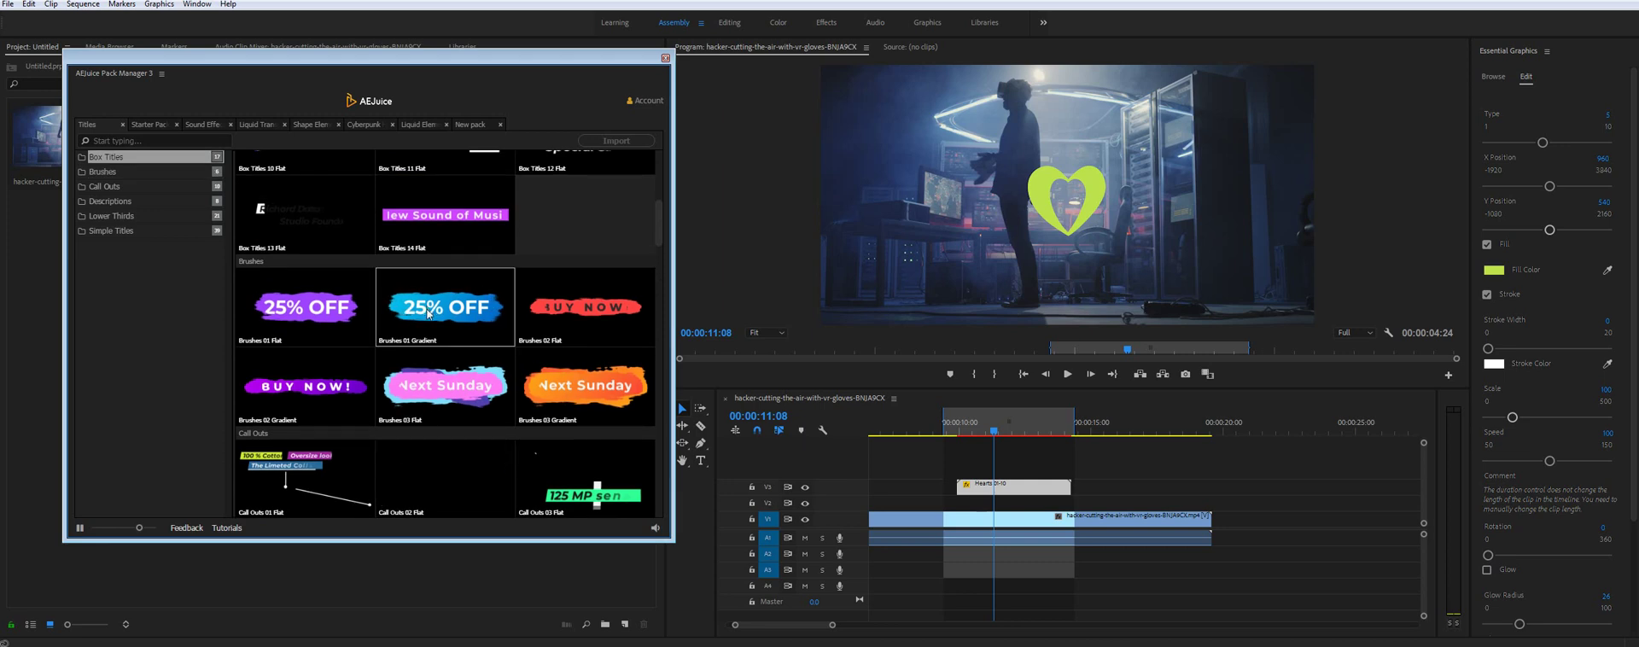
{"action": "scroll", "coordinate": [380, 401], "scroll_direction": "up", "scroll_amount": 2}
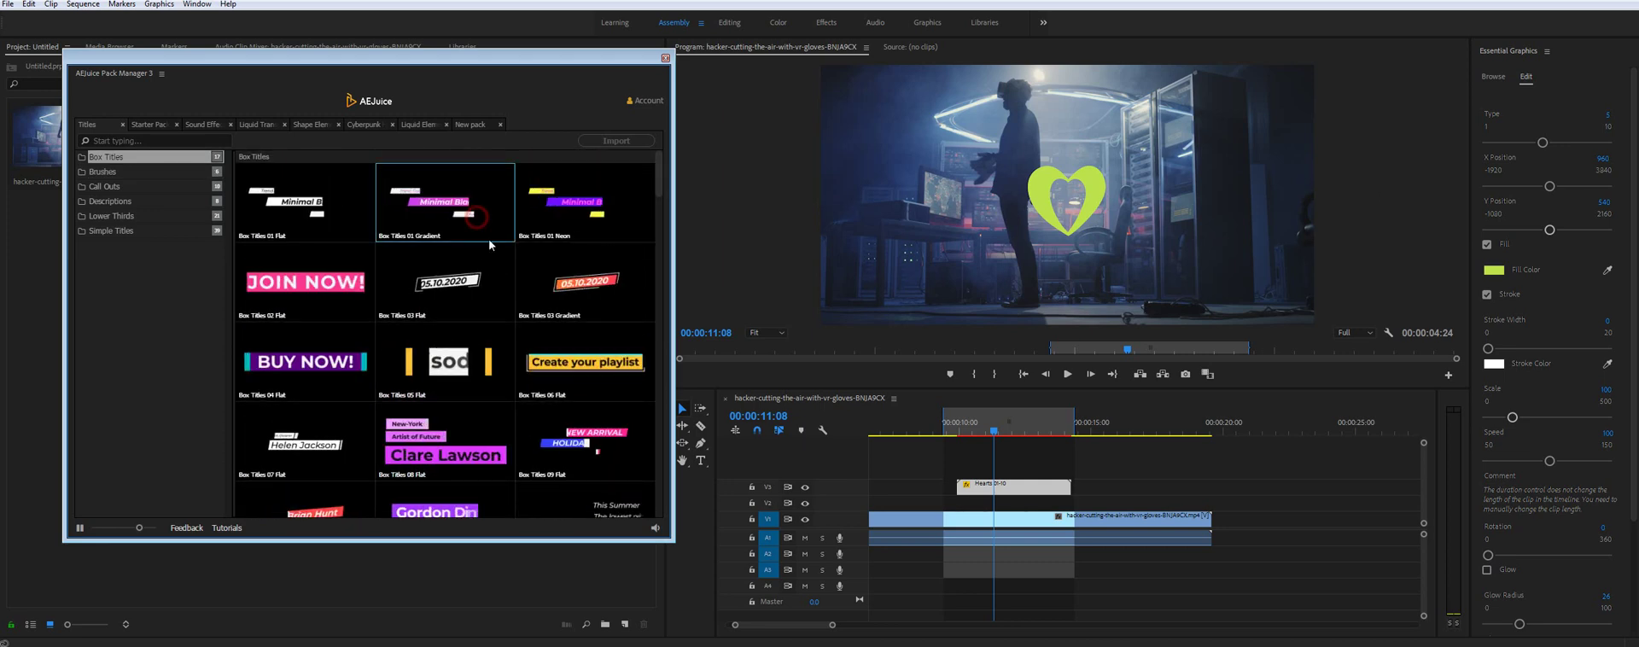
- Add the Box Titles 01 Gradient title to the sequence and delete the Hearts clip
{"action": "left_click", "coordinate": [616, 141]}
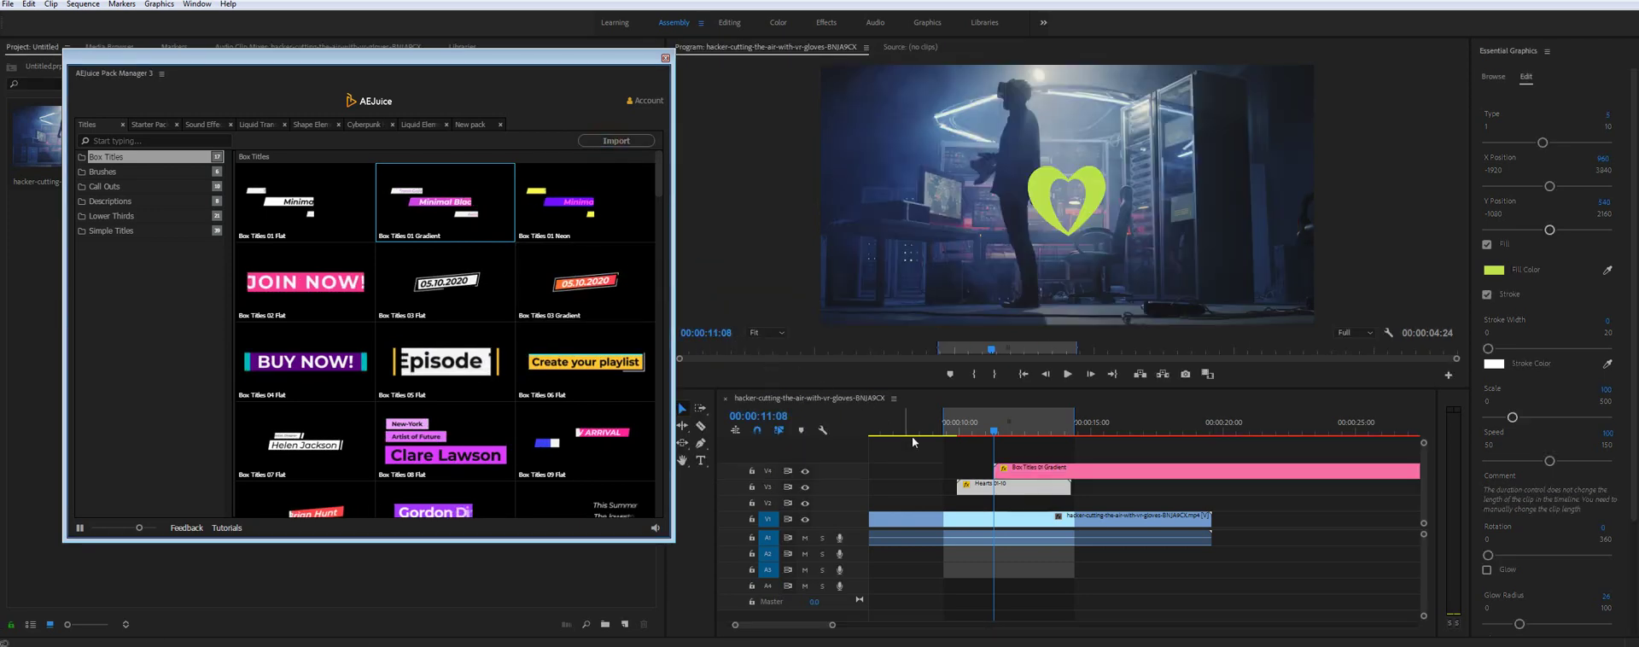
{"action": "left_click", "coordinate": [994, 488]}
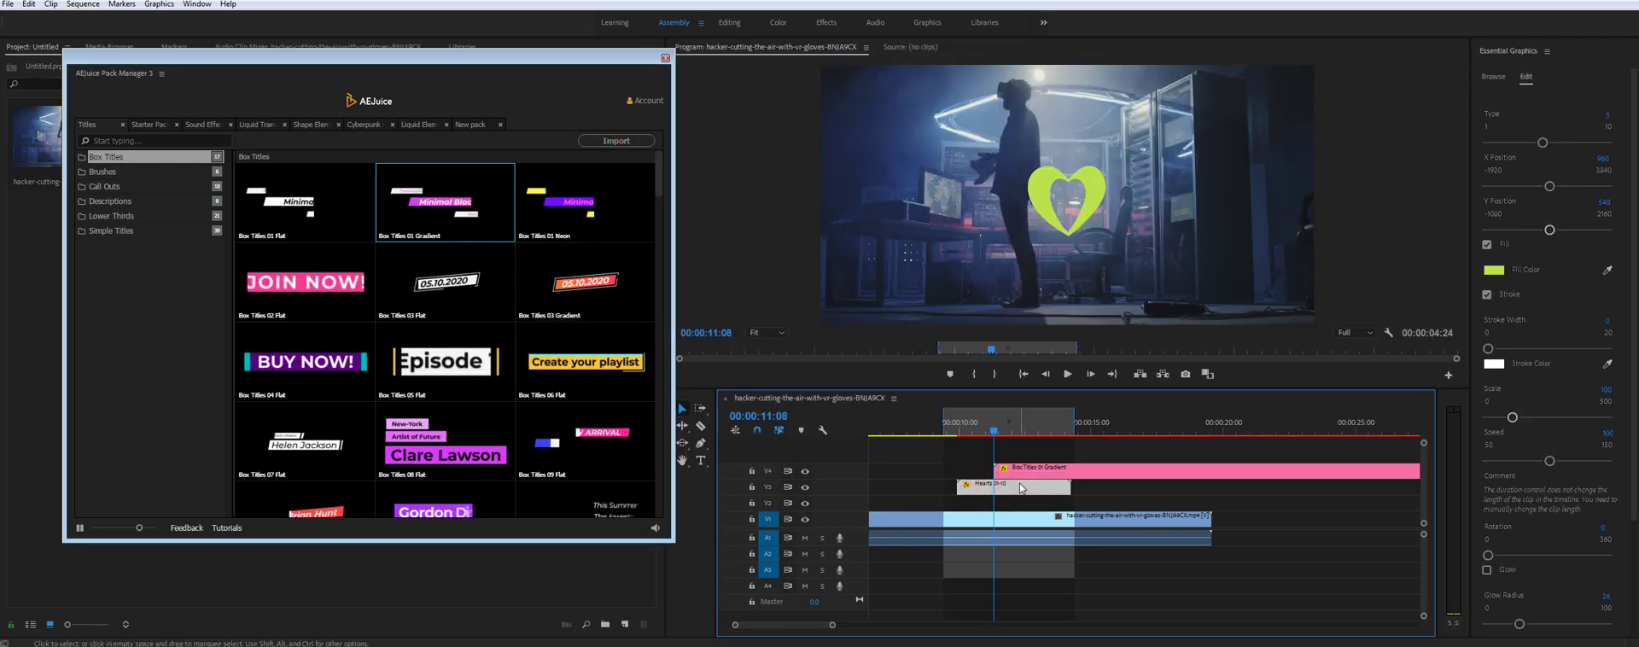
{"action": "key", "text": "Delete"}
- Select the box title clip and move the playhead to 00:00:13:01
{"action": "left_click", "coordinate": [1035, 471]}
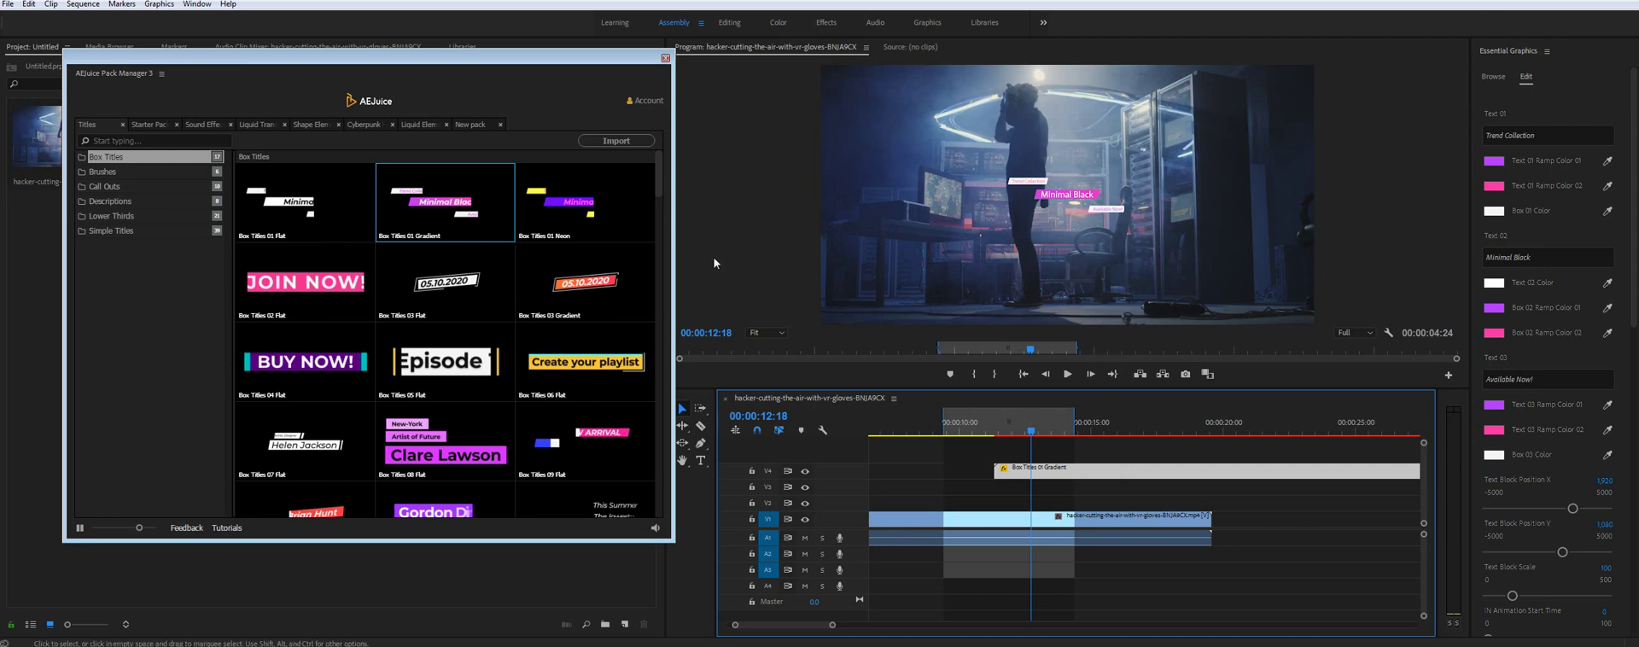
{"action": "left_click", "coordinate": [197, 5]}
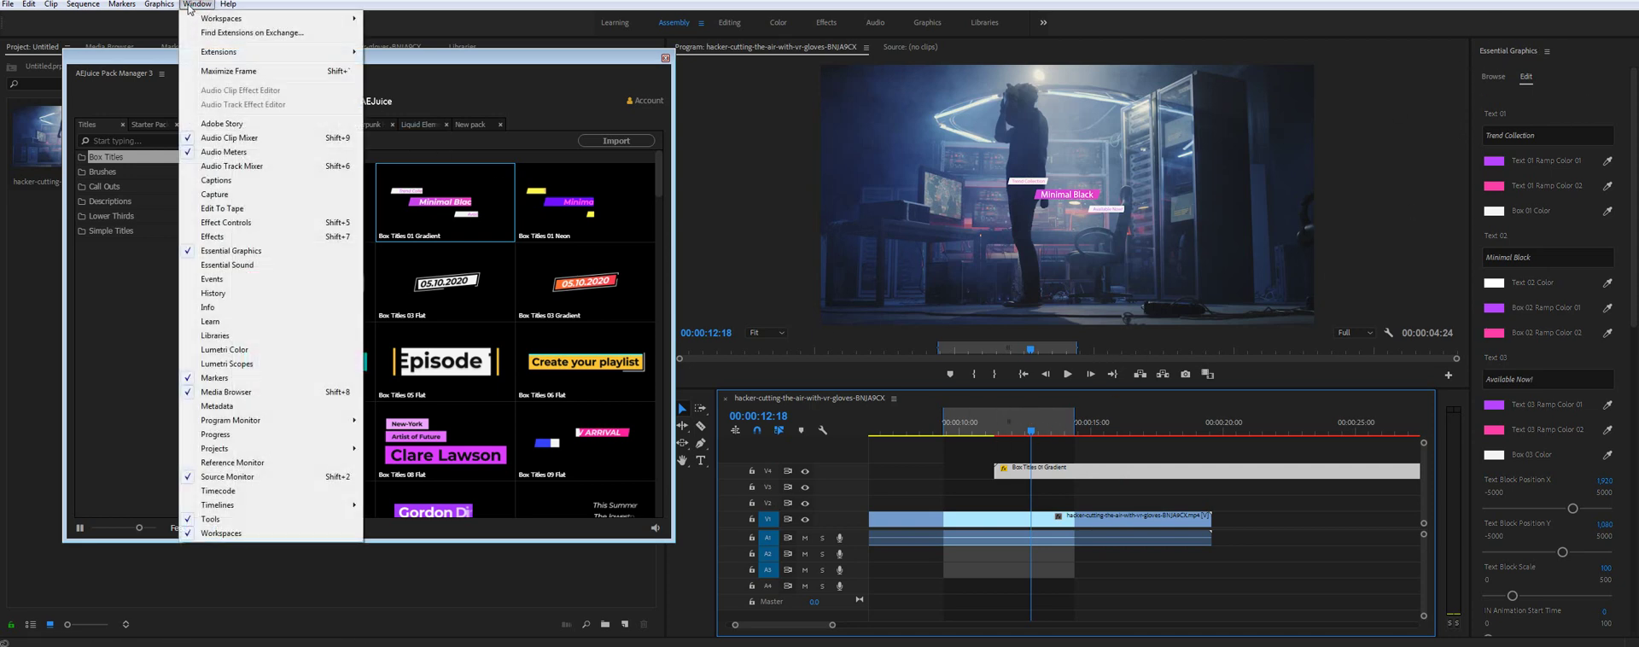
{"action": "left_click", "coordinate": [1023, 417]}
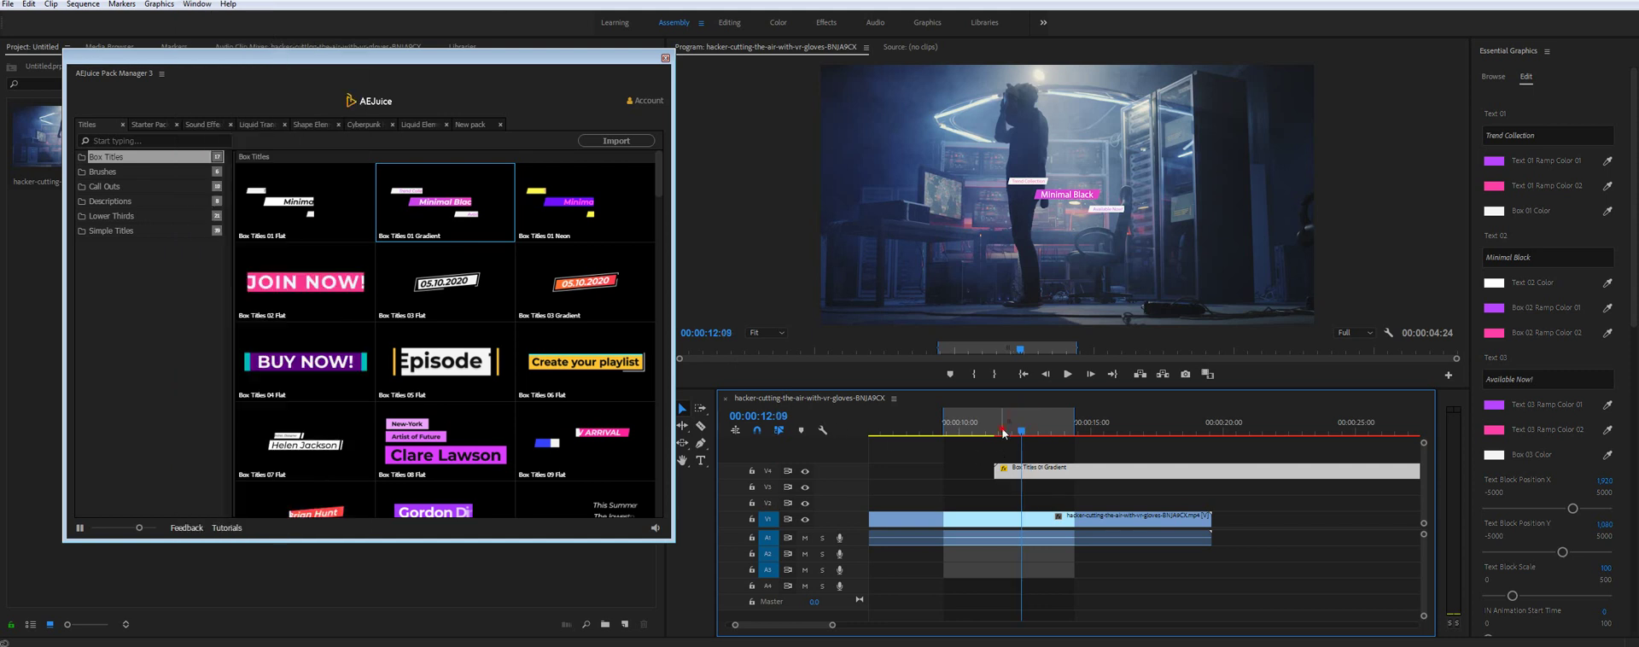
{"action": "left_click", "coordinate": [1039, 421]}
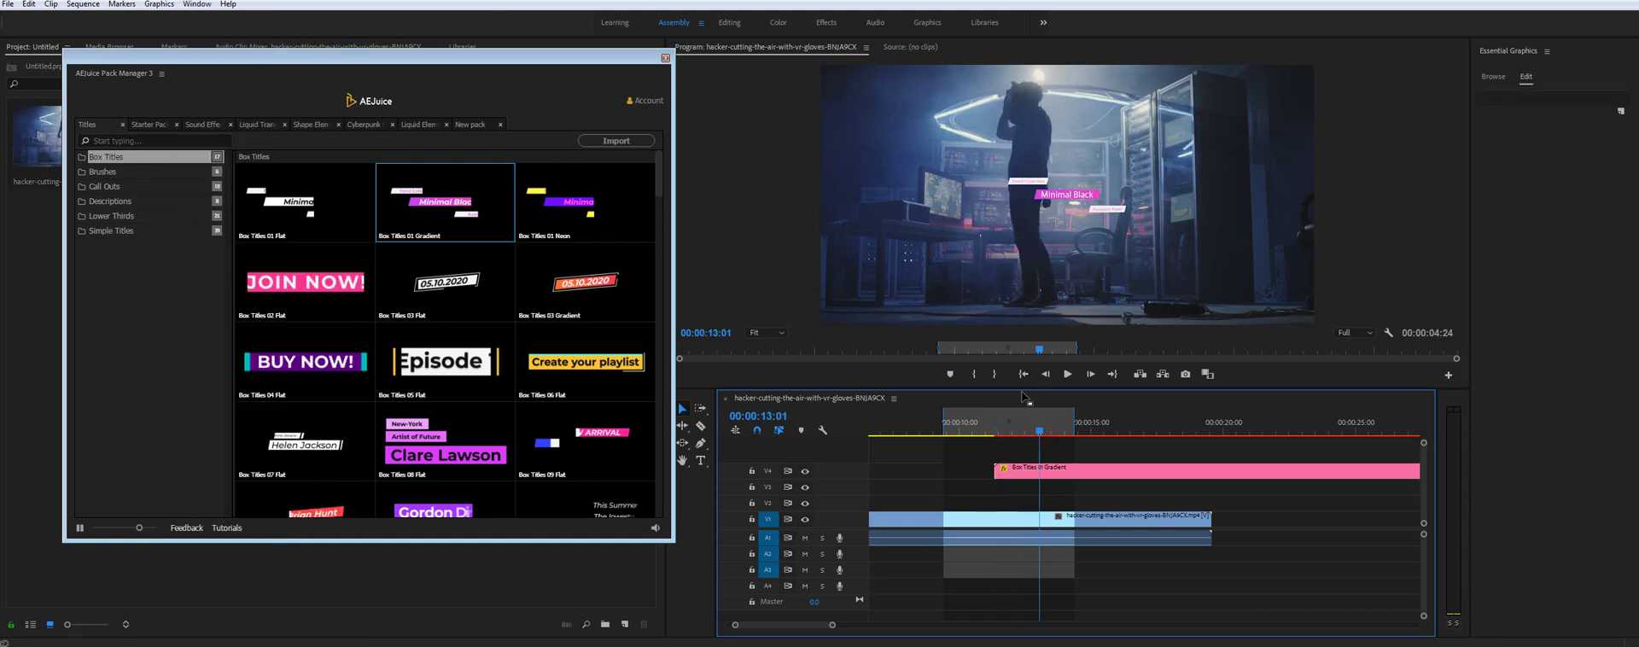
- Replace the title's 'Minimal Black' line with 'Premiere Pro' in Essential Graphics
{"action": "left_click", "coordinate": [1068, 473]}
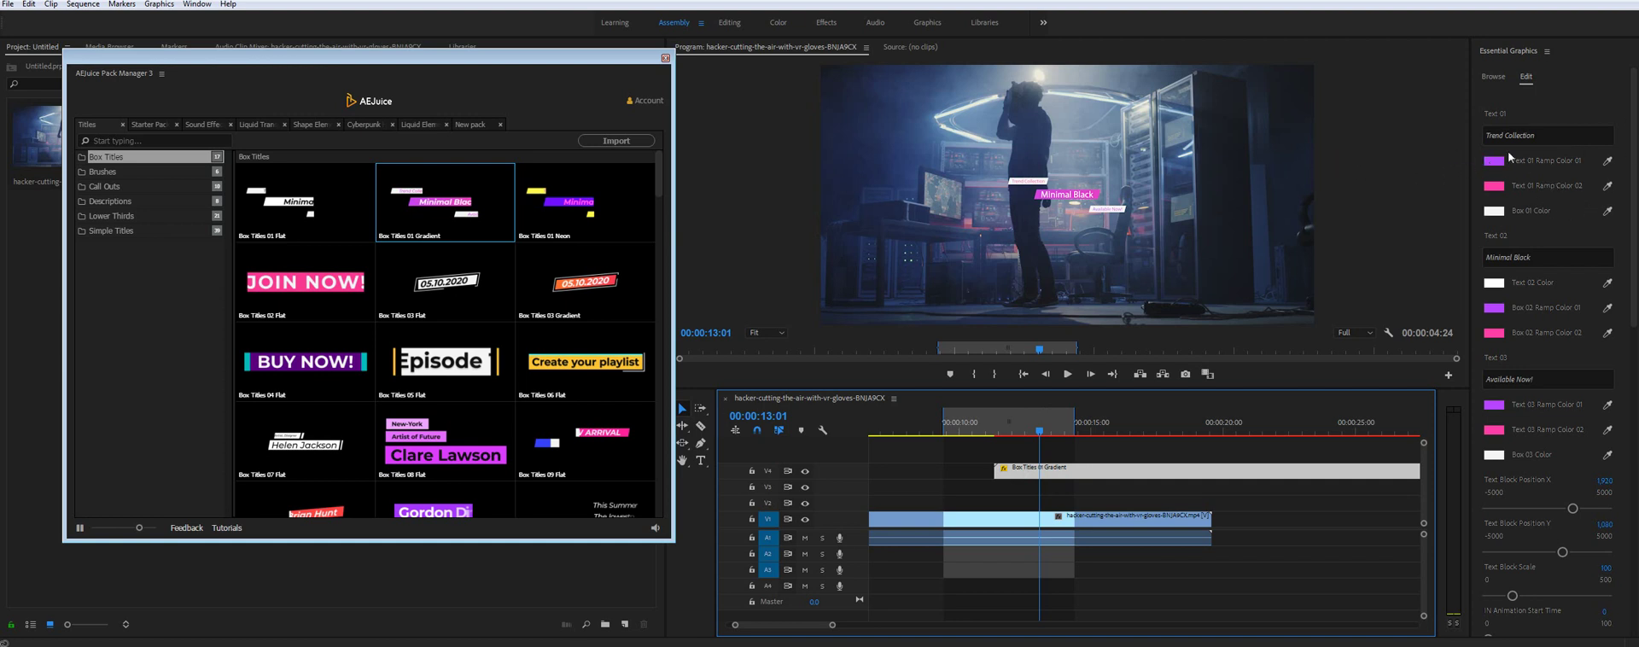
{"action": "left_click", "coordinate": [1520, 135]}
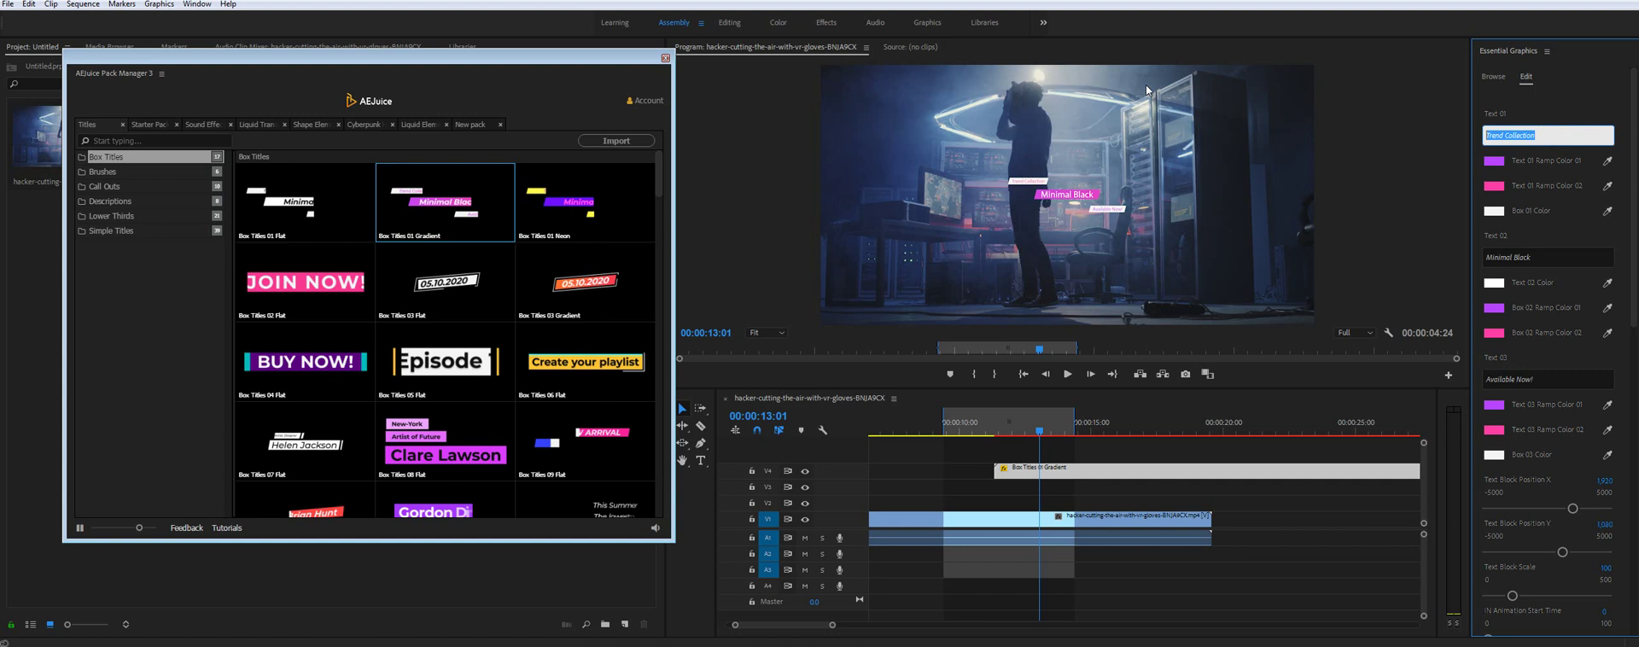
{"action": "left_click", "coordinate": [1550, 256]}
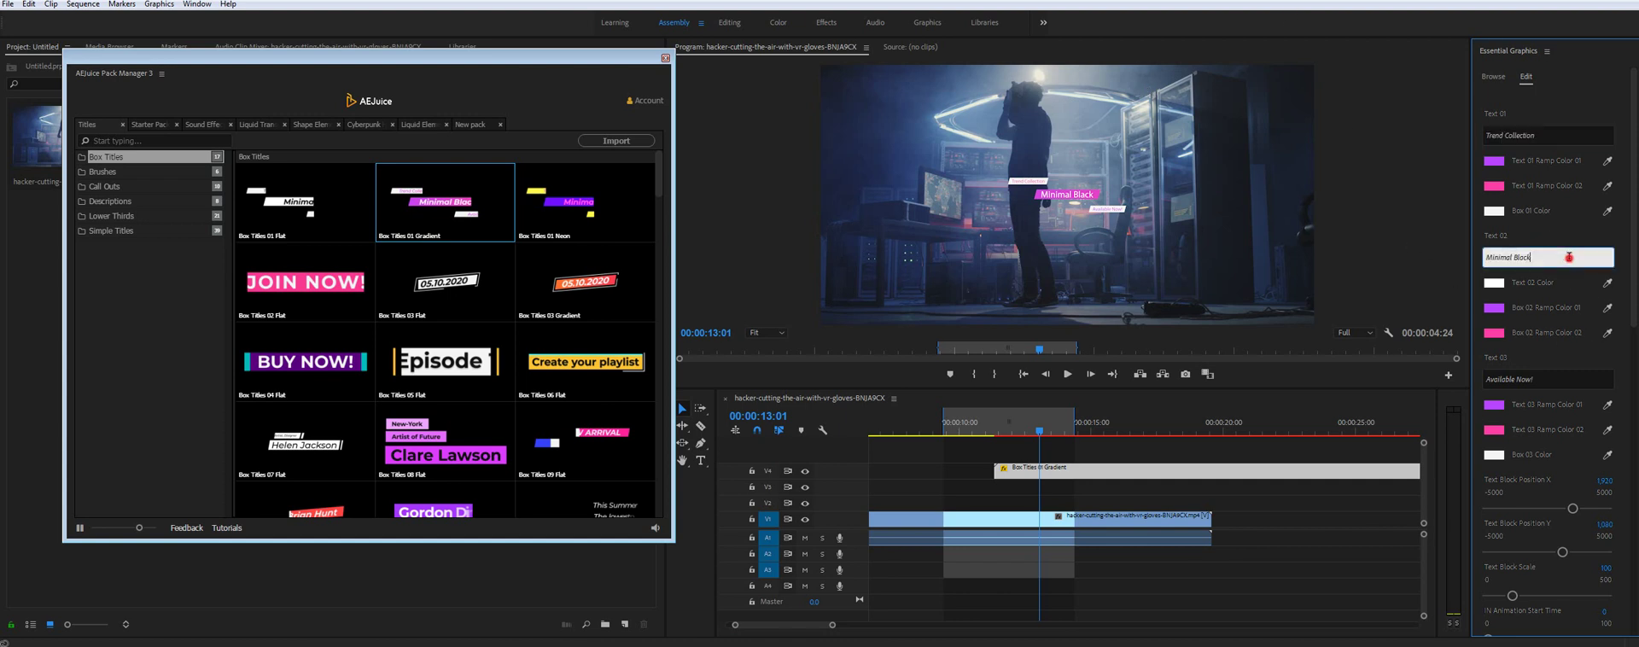
{"action": "type", "text": "Premiere Pro"}
{"action": "left_click", "coordinate": [1574, 361]}
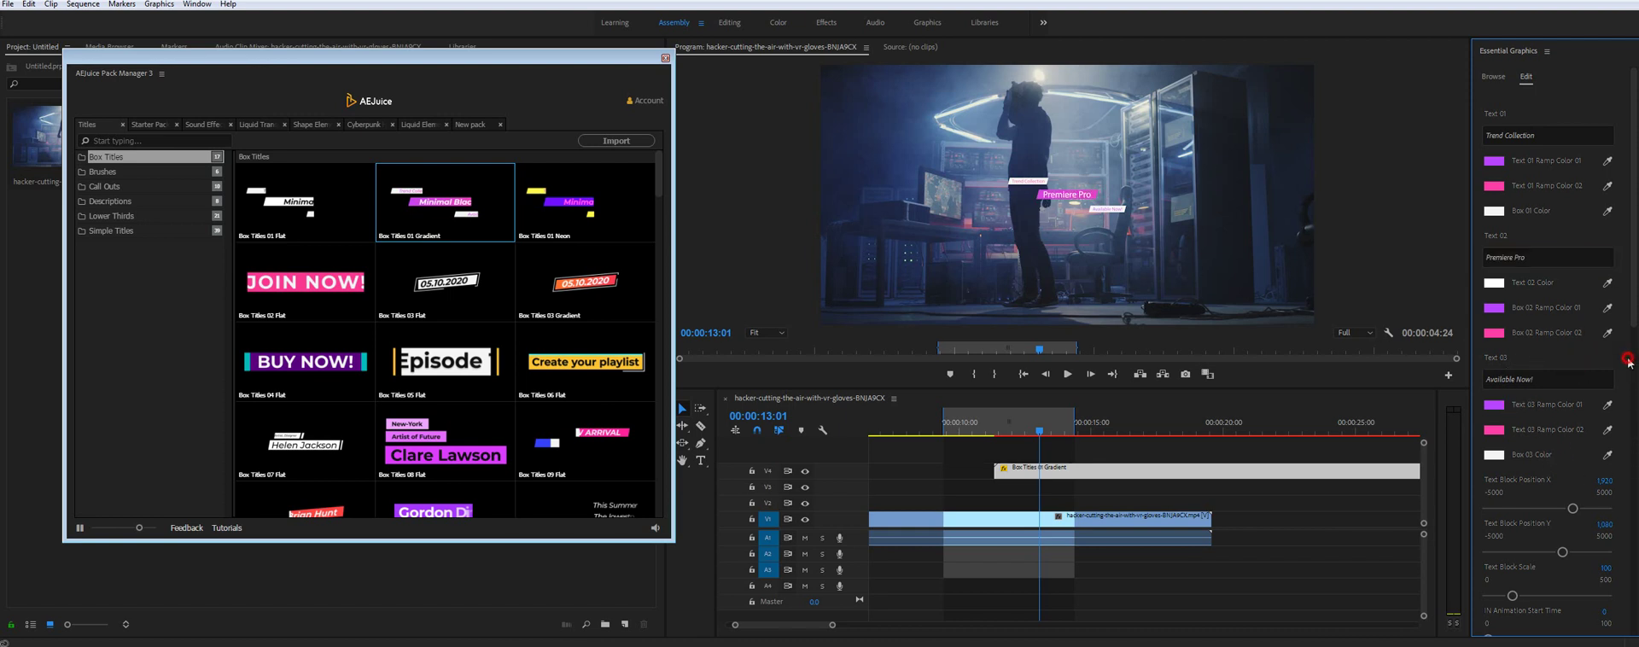
- Set the box title's Text Block Scale to 150, then return AEJuice Pack Manager to the pack list
{"action": "scroll", "coordinate": [1563, 410], "scroll_direction": "down", "scroll_amount": 6}
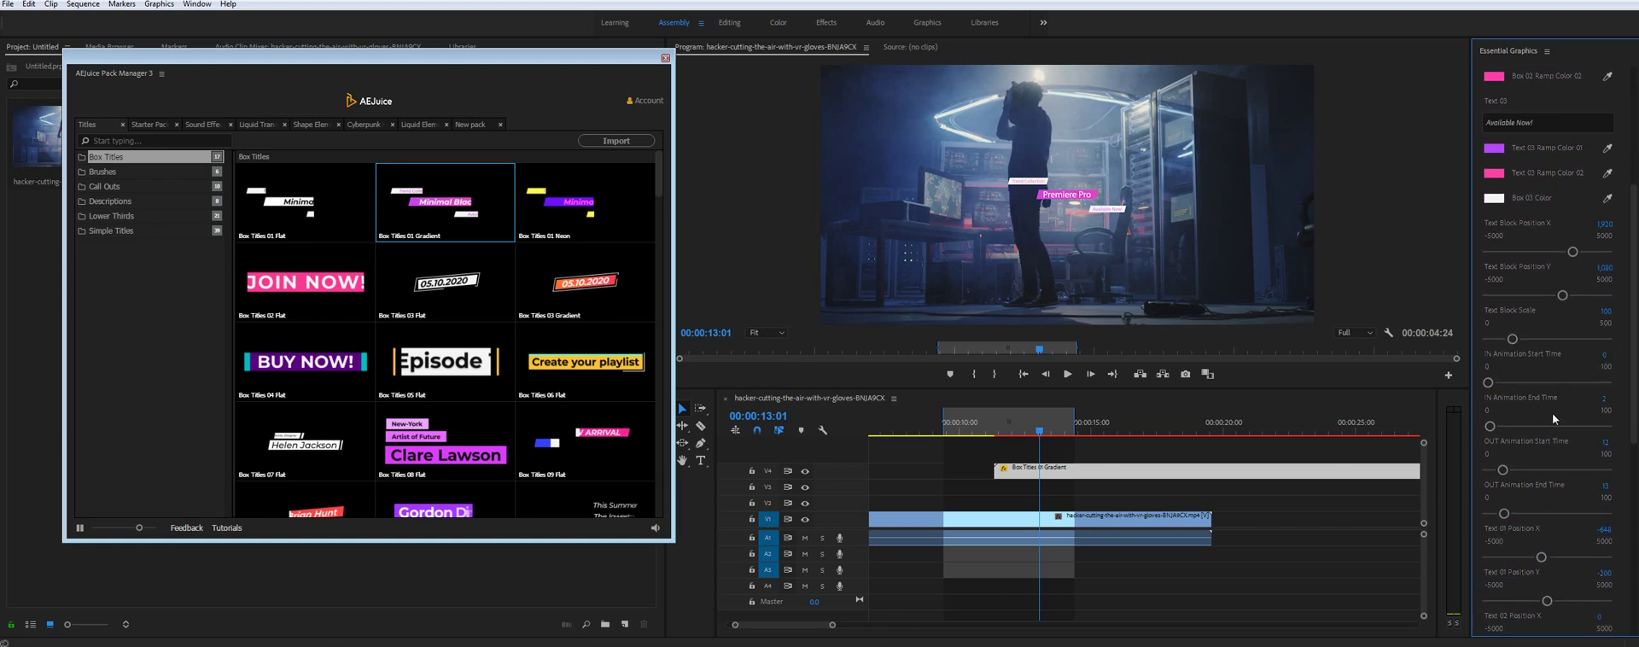
{"action": "scroll", "coordinate": [1552, 414], "scroll_direction": "down", "scroll_amount": 9}
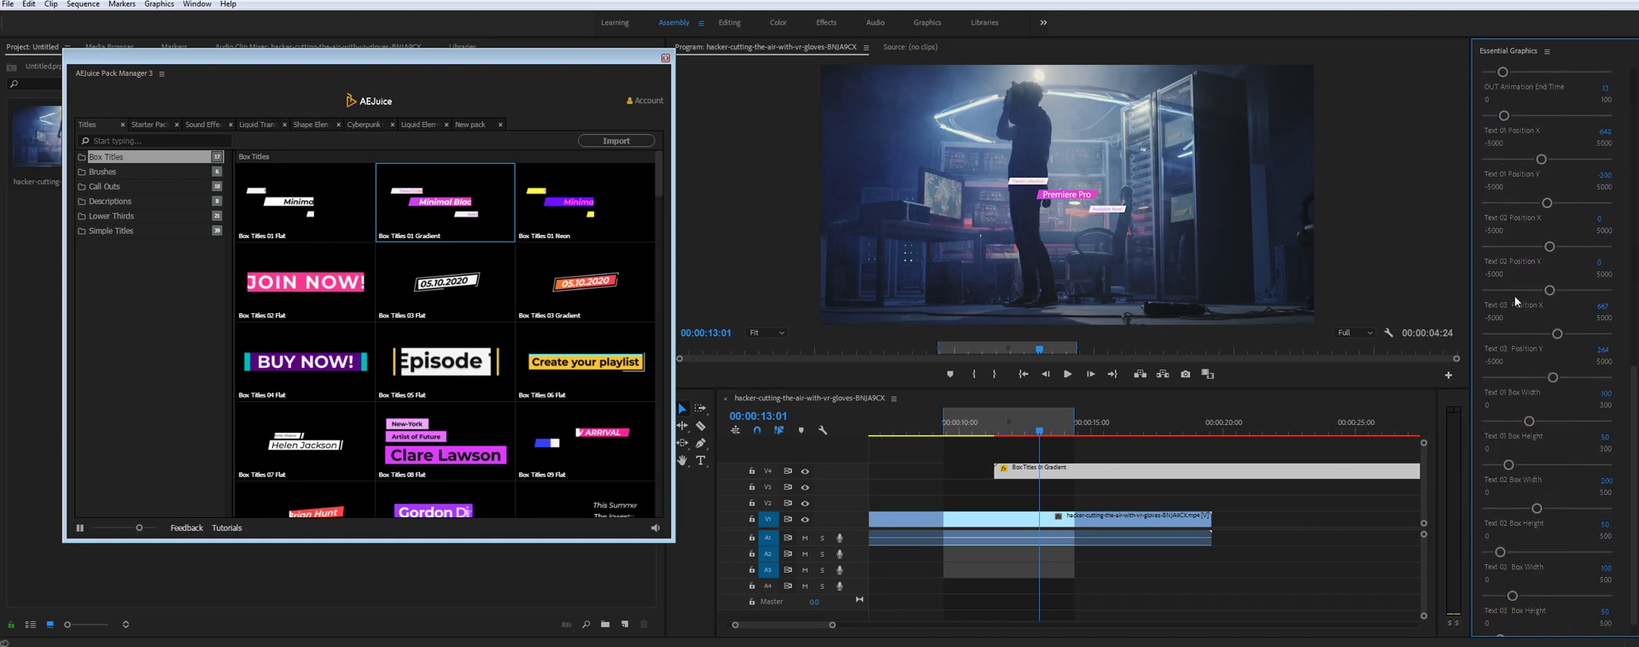
{"action": "scroll", "coordinate": [1519, 297], "scroll_direction": "down", "scroll_amount": 1}
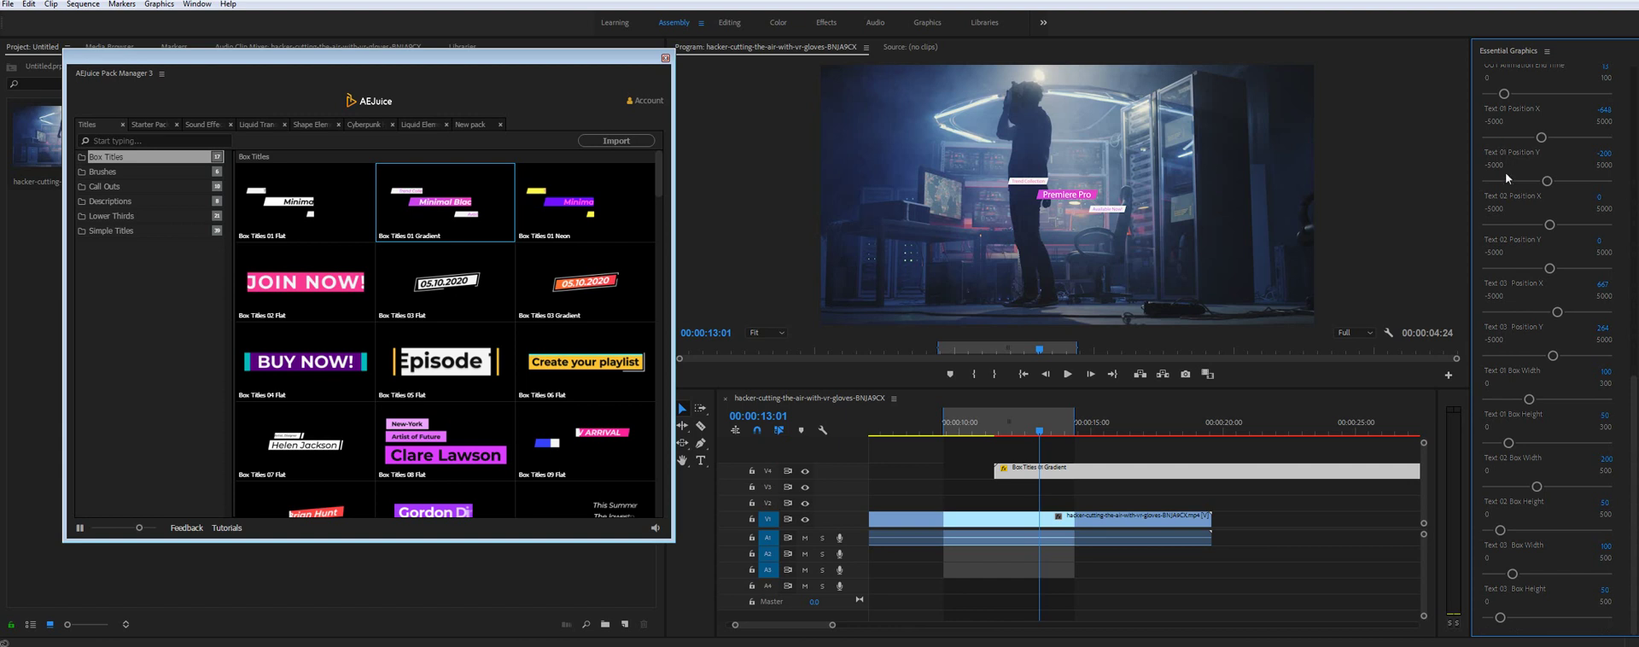
{"action": "scroll", "coordinate": [1525, 360], "scroll_direction": "up", "scroll_amount": 6}
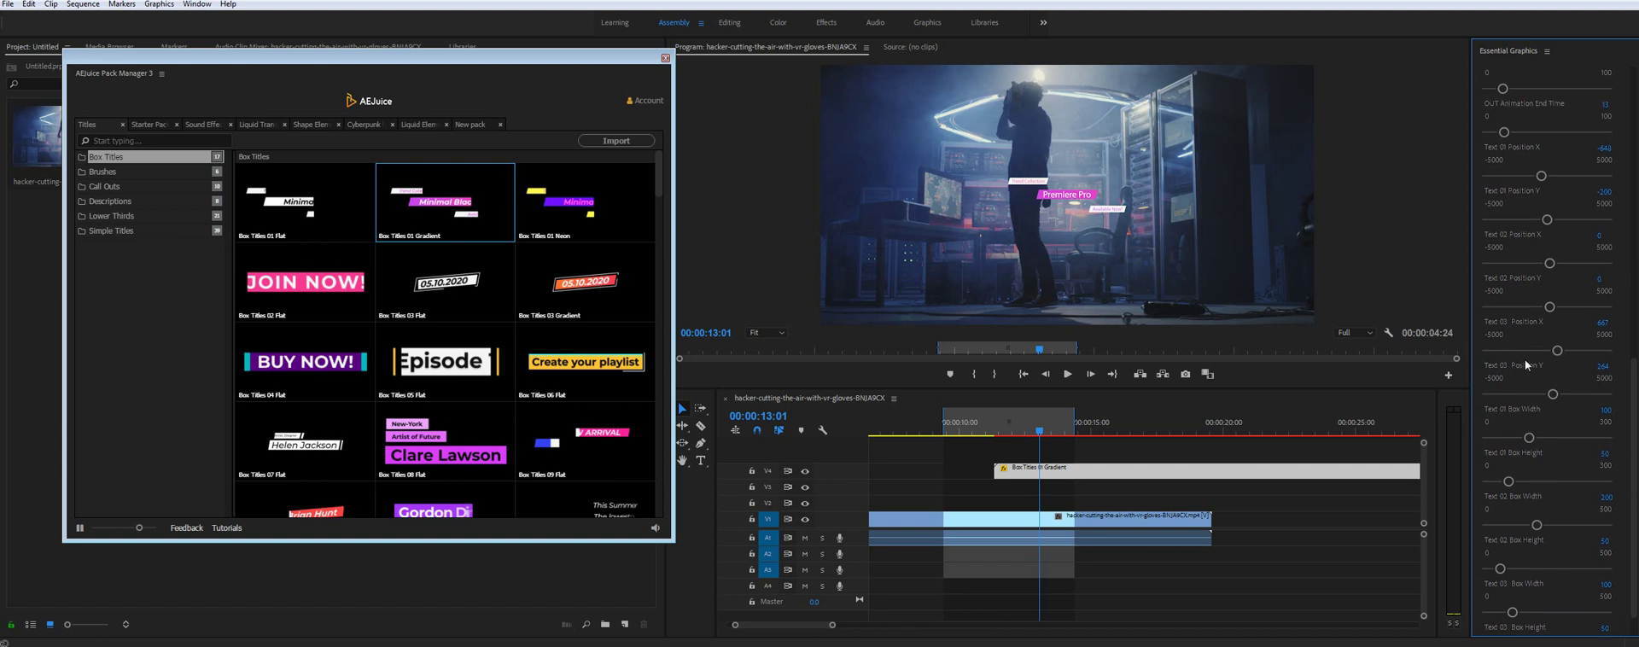
{"action": "scroll", "coordinate": [1534, 391], "scroll_direction": "up", "scroll_amount": 6}
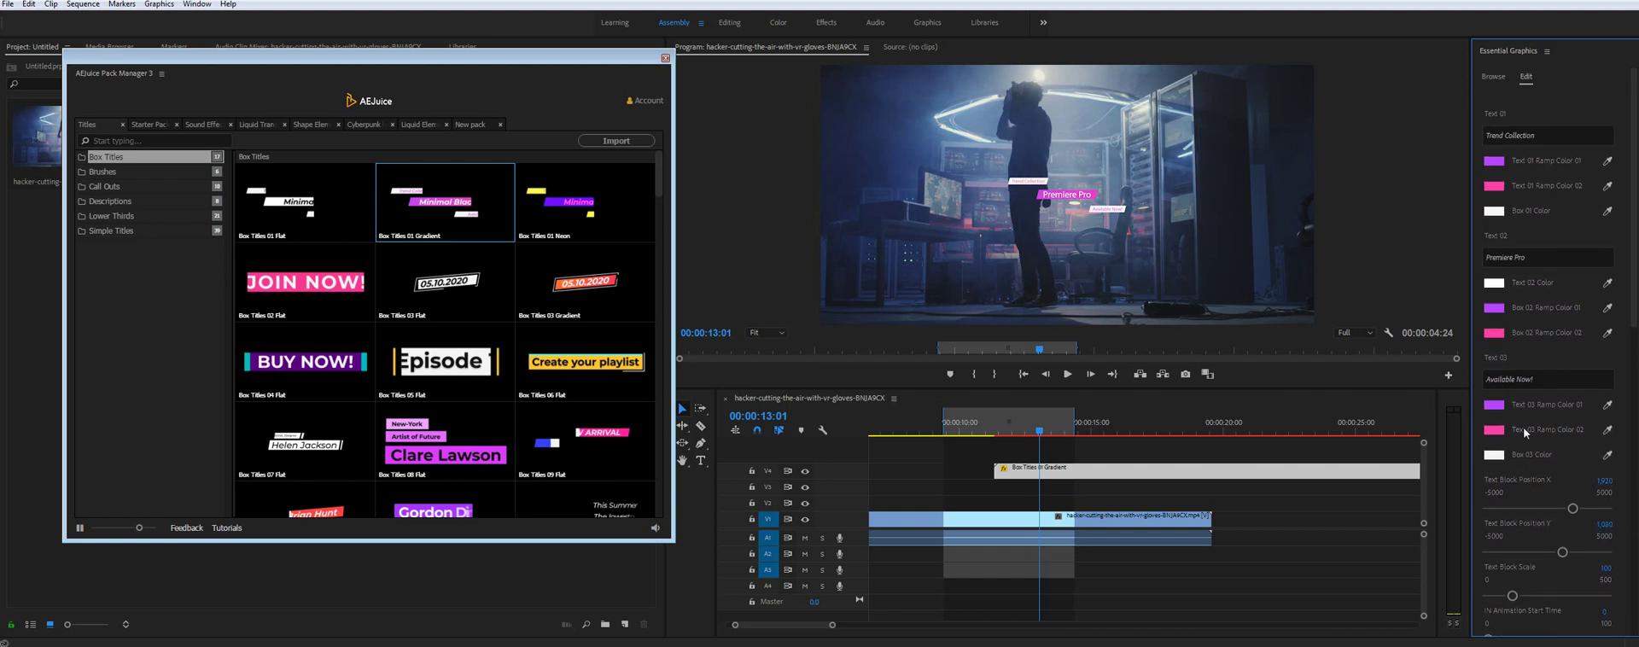
{"action": "scroll", "coordinate": [1528, 423], "scroll_direction": "down", "scroll_amount": 3}
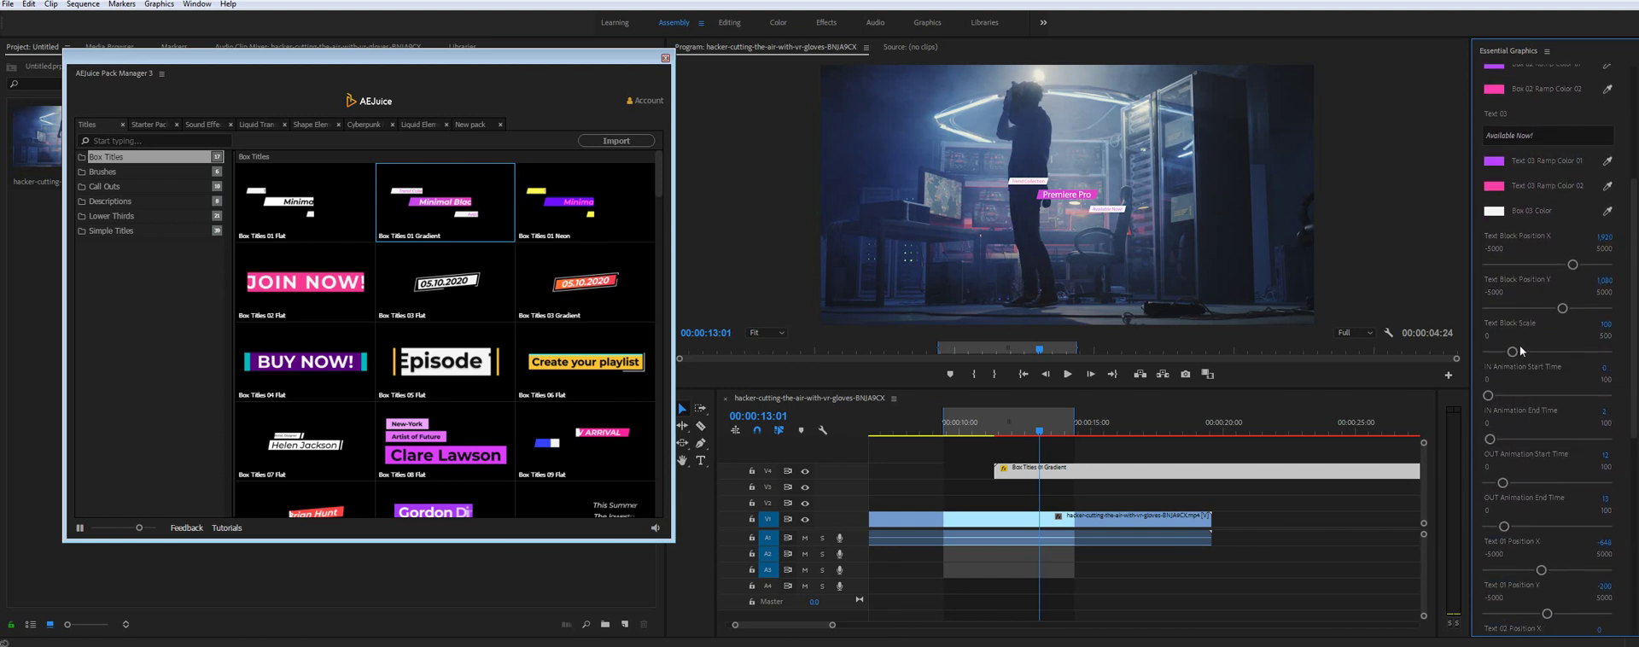
{"action": "left_click", "coordinate": [1605, 323]}
{"action": "key", "text": "Return"}
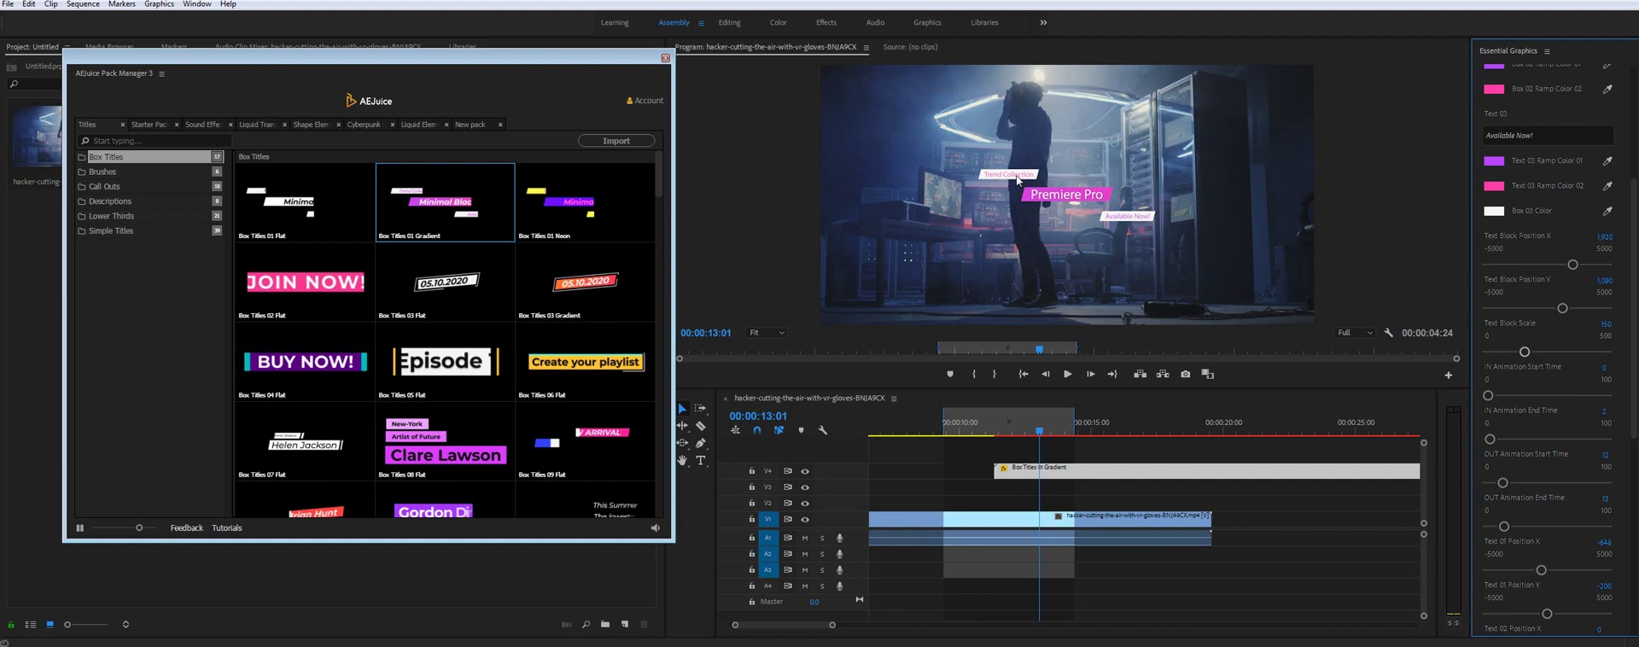
{"action": "left_click", "coordinate": [469, 125]}
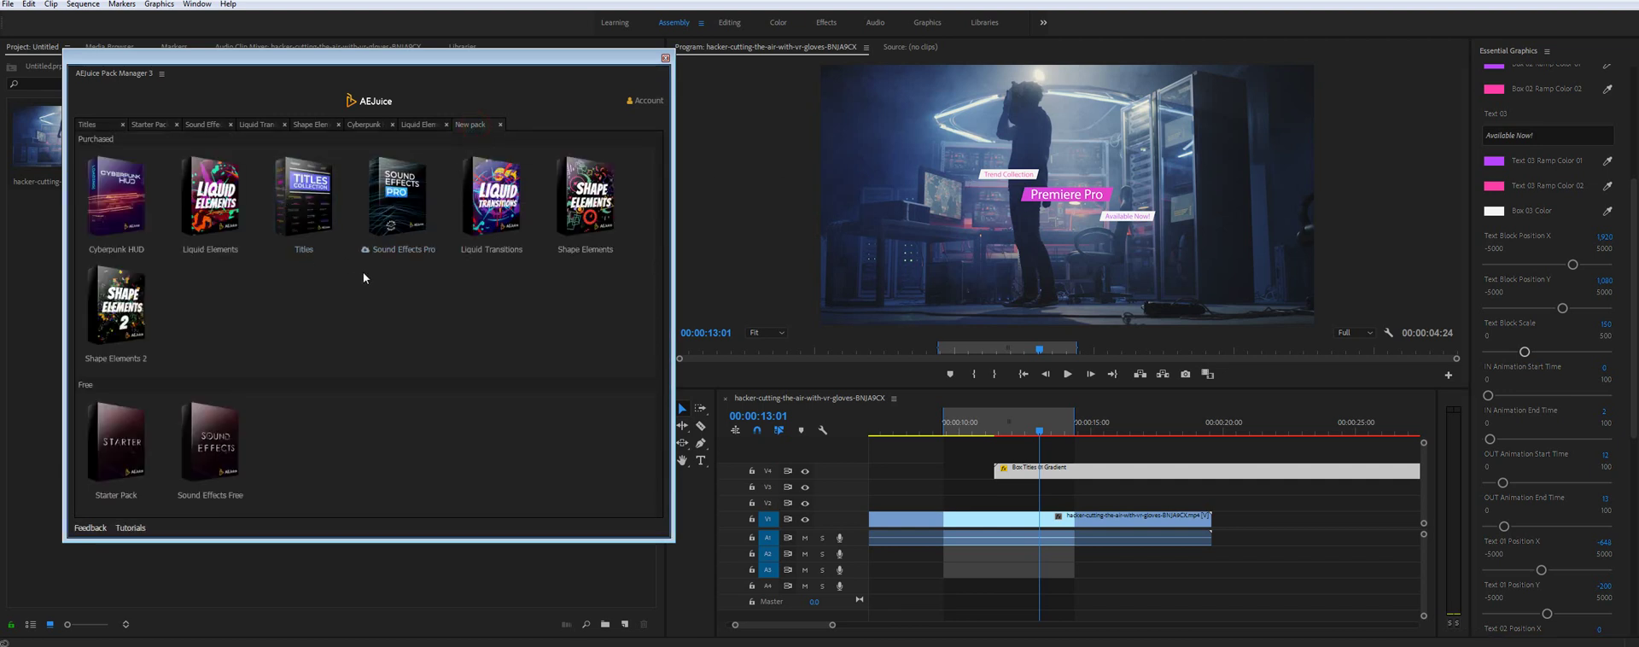
- Open the Liquid Transitions pack and scroll through its contents
{"action": "left_click", "coordinate": [482, 207]}
{"action": "scroll", "coordinate": [475, 305], "scroll_direction": "down", "scroll_amount": 10}
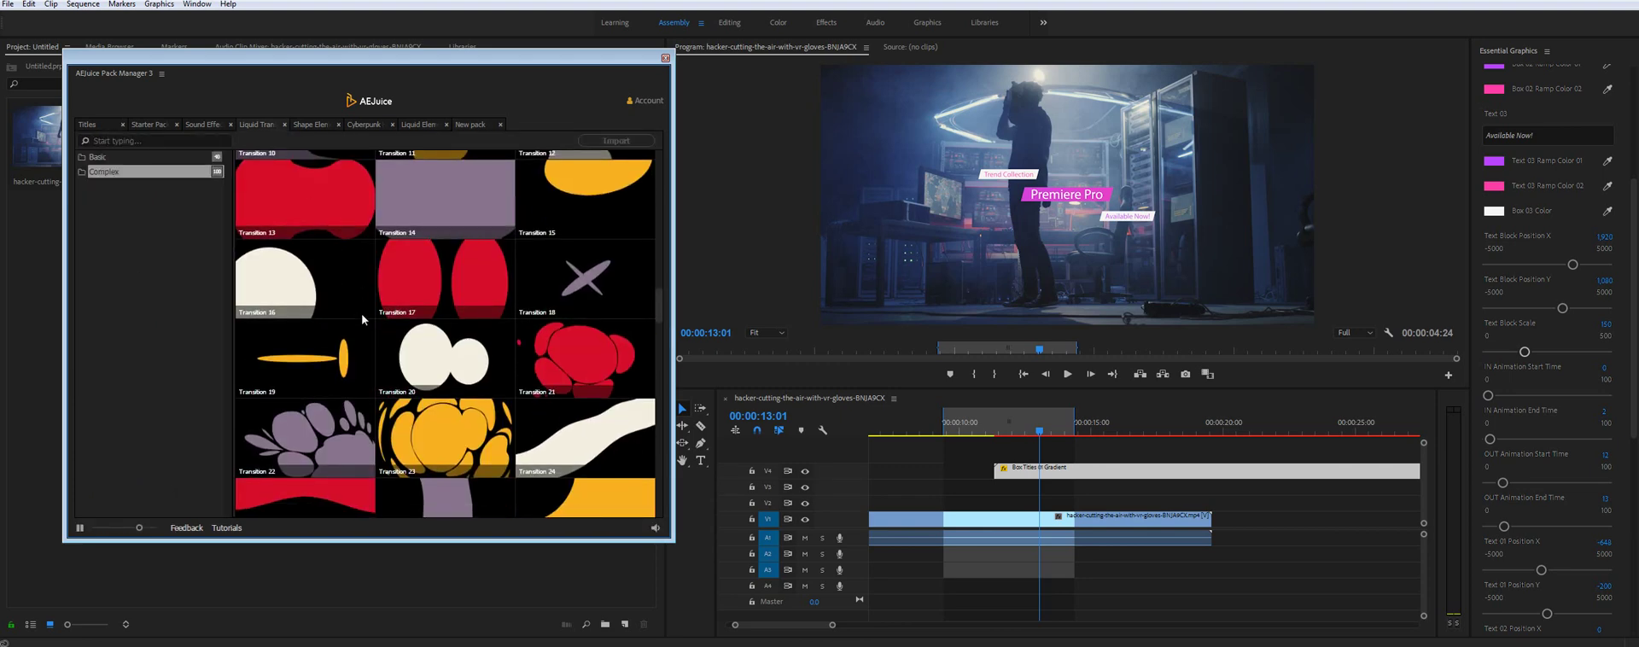
{"action": "scroll", "coordinate": [475, 305], "scroll_direction": "down", "scroll_amount": 15}
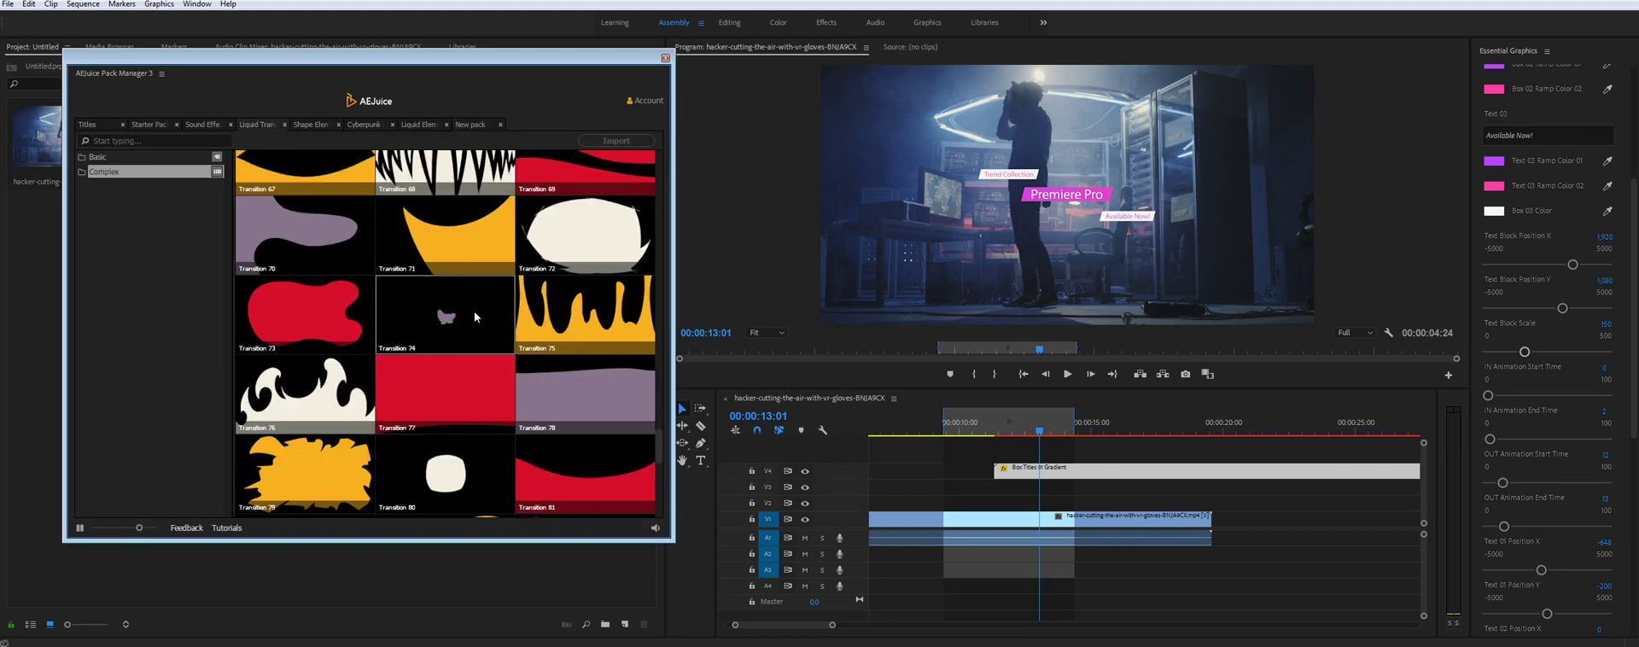
{"action": "scroll", "coordinate": [431, 340], "scroll_direction": "up", "scroll_amount": 20}
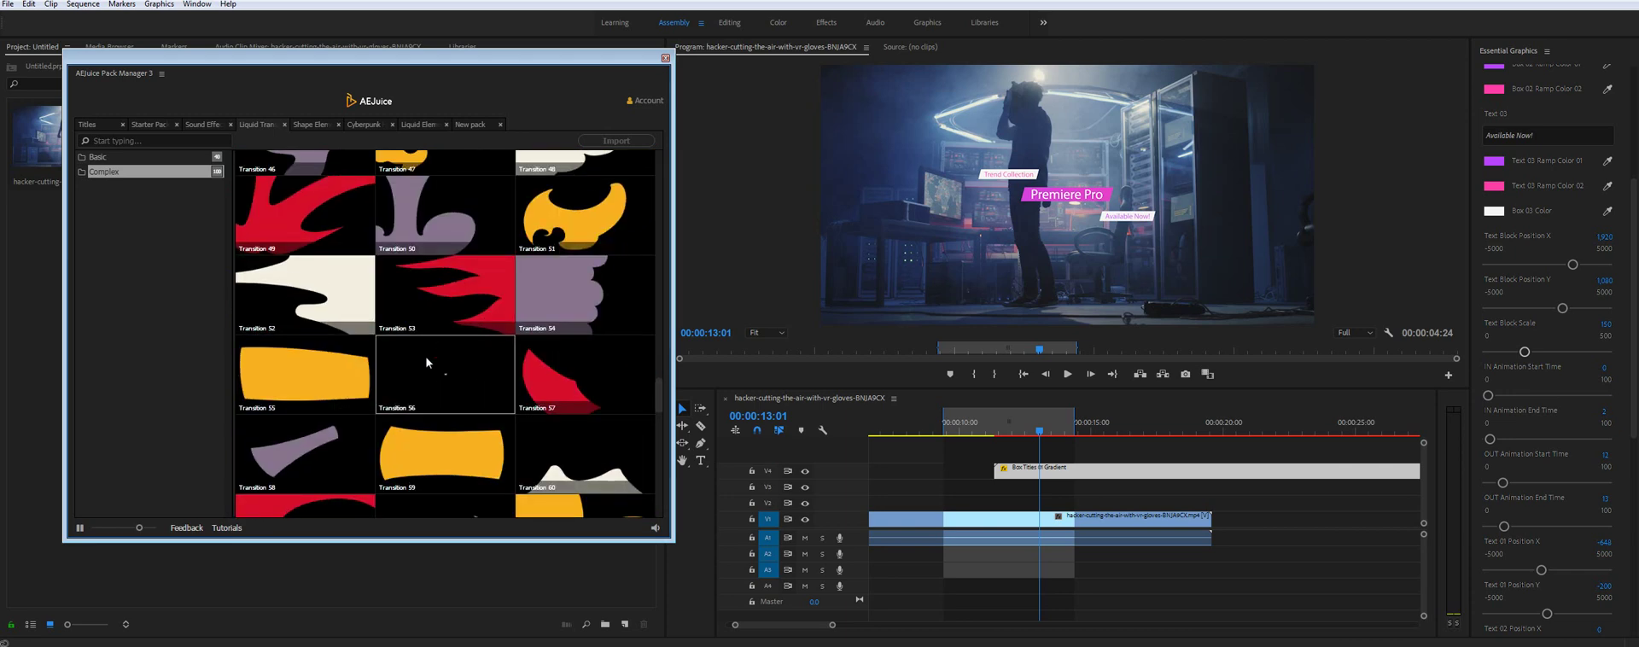
- Browse the Basic and Complex transitions folders of the Liquid Transitions pack
{"action": "key", "text": "Up"}
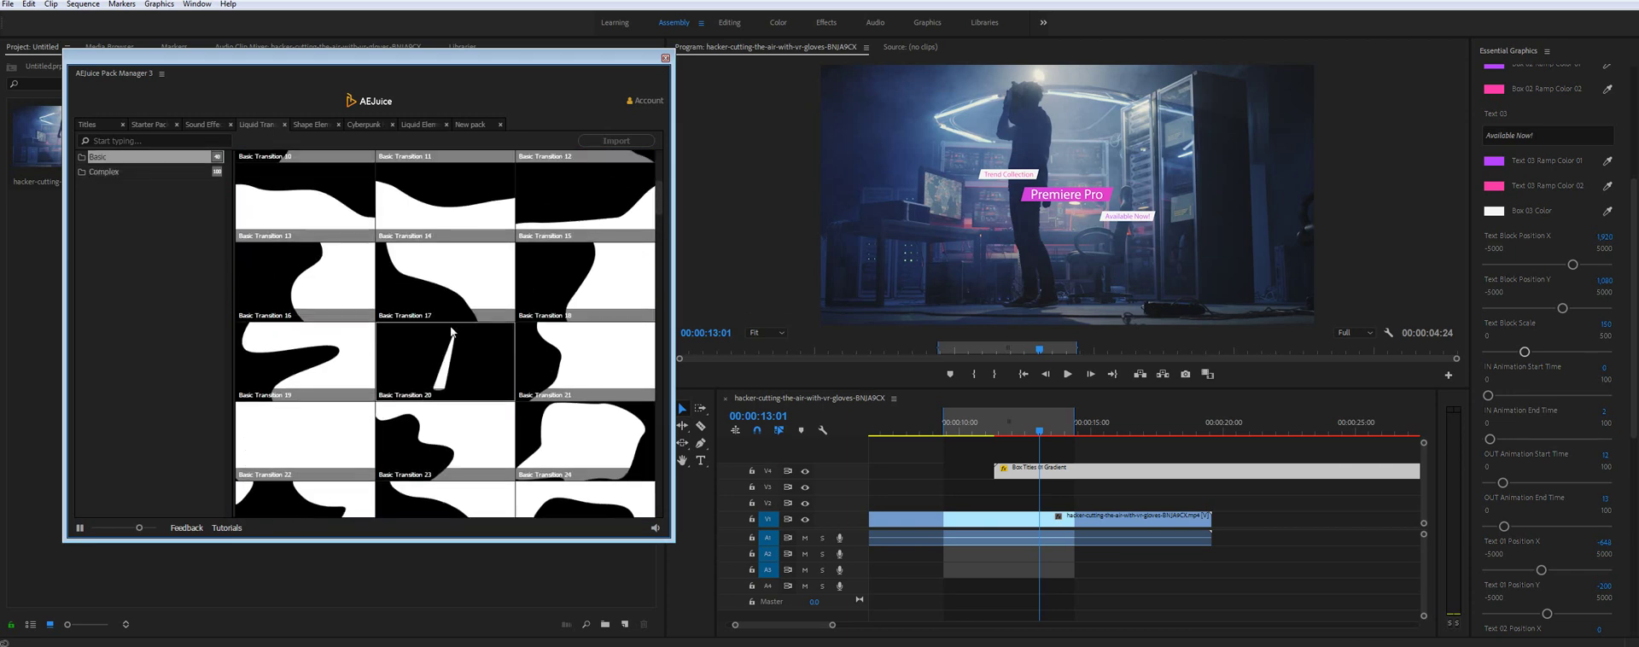
{"action": "scroll", "coordinate": [444, 273], "scroll_direction": "down", "scroll_amount": 5}
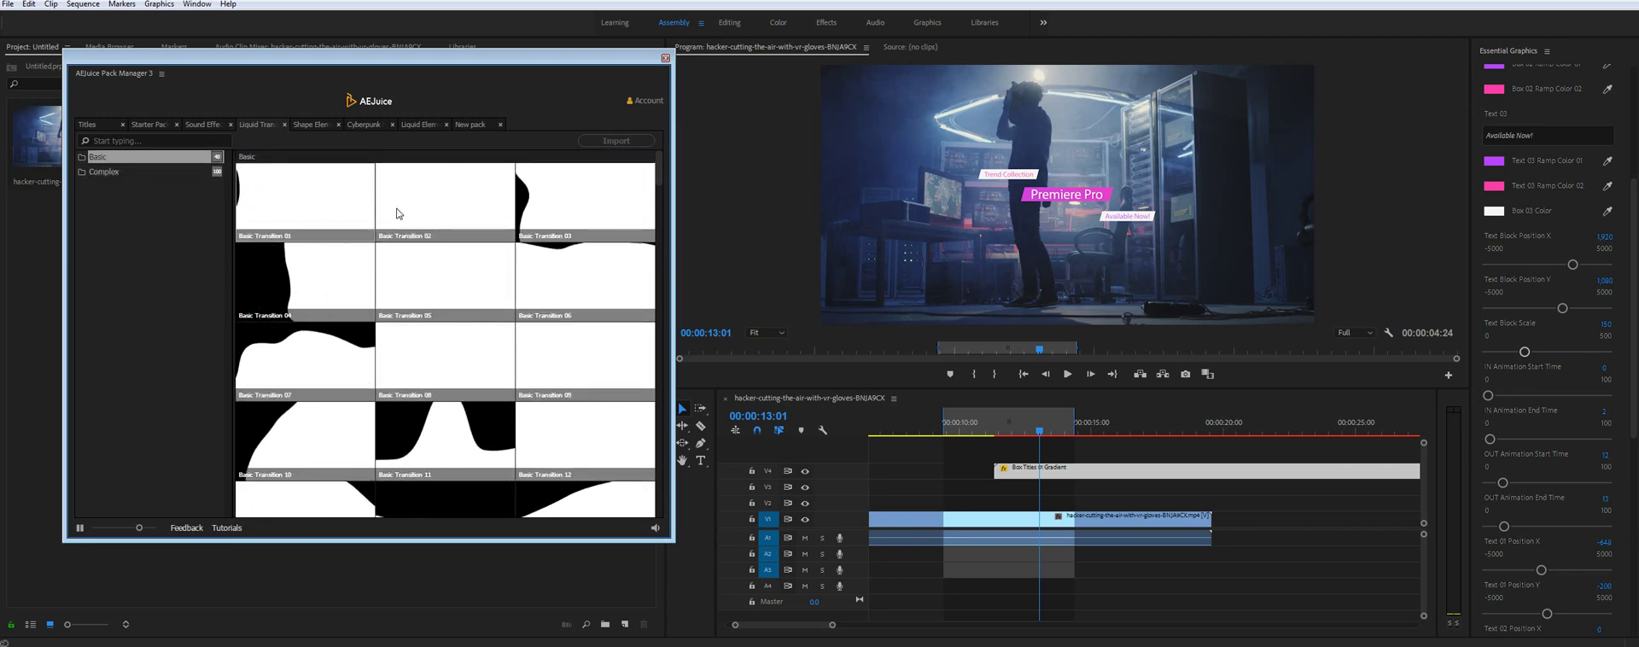
{"action": "key", "text": "Down"}
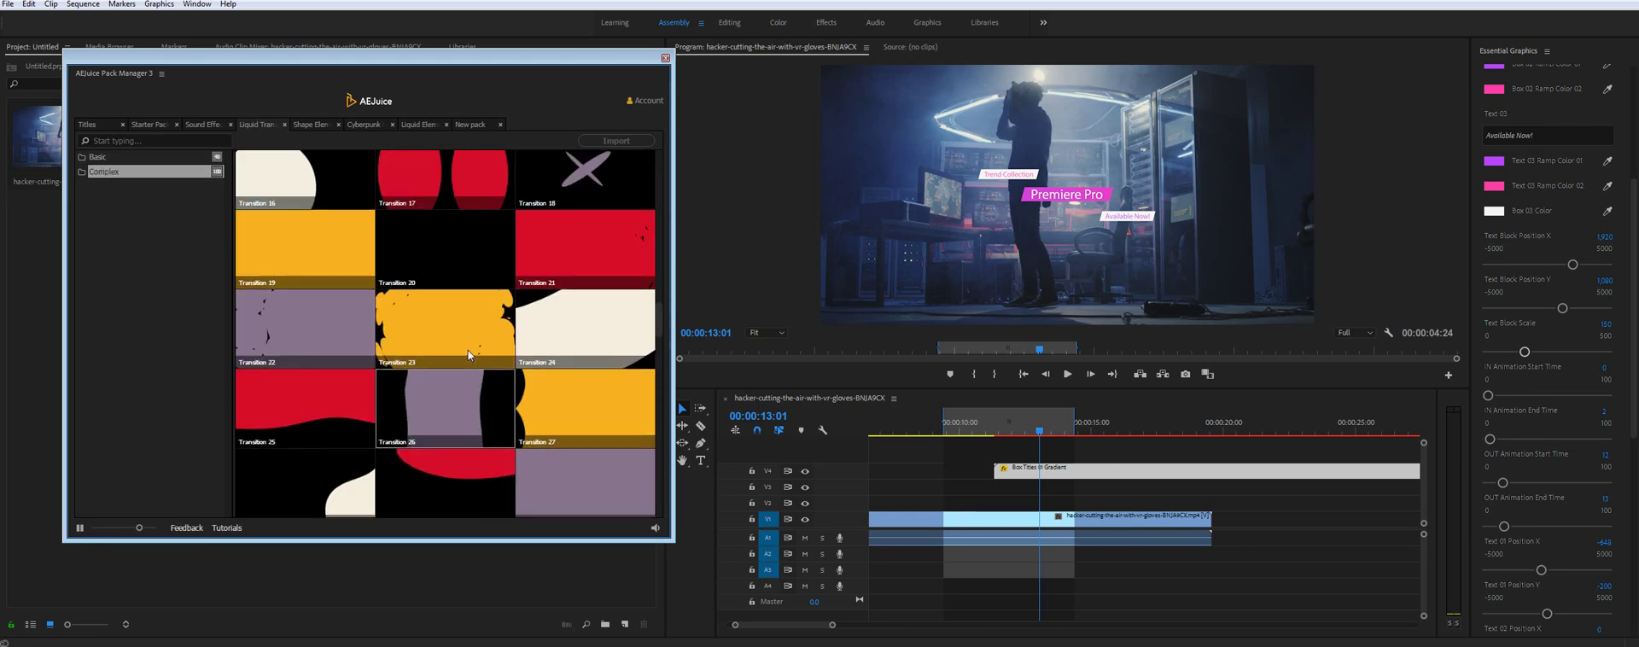
{"action": "key", "text": "Up"}
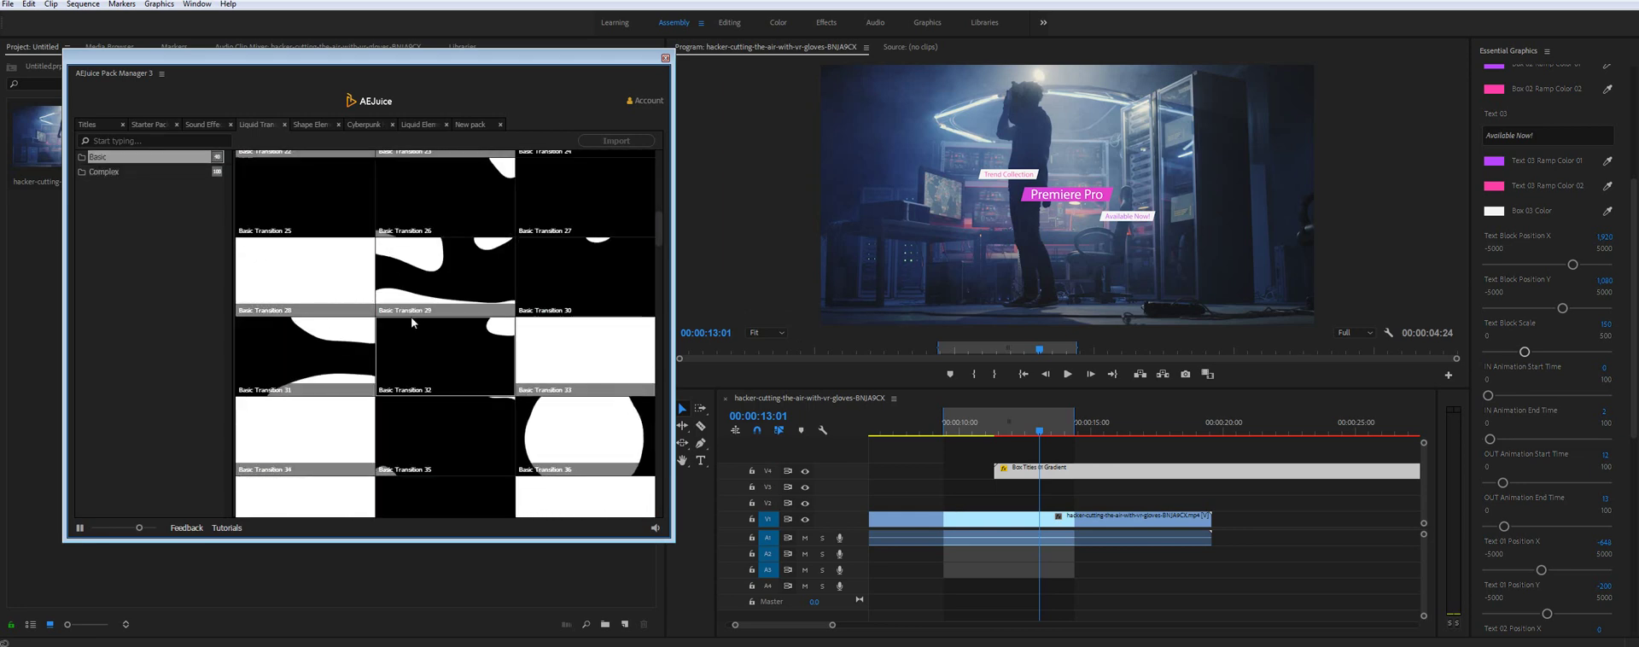
{"action": "scroll", "coordinate": [454, 293], "scroll_direction": "up", "scroll_amount": 3}
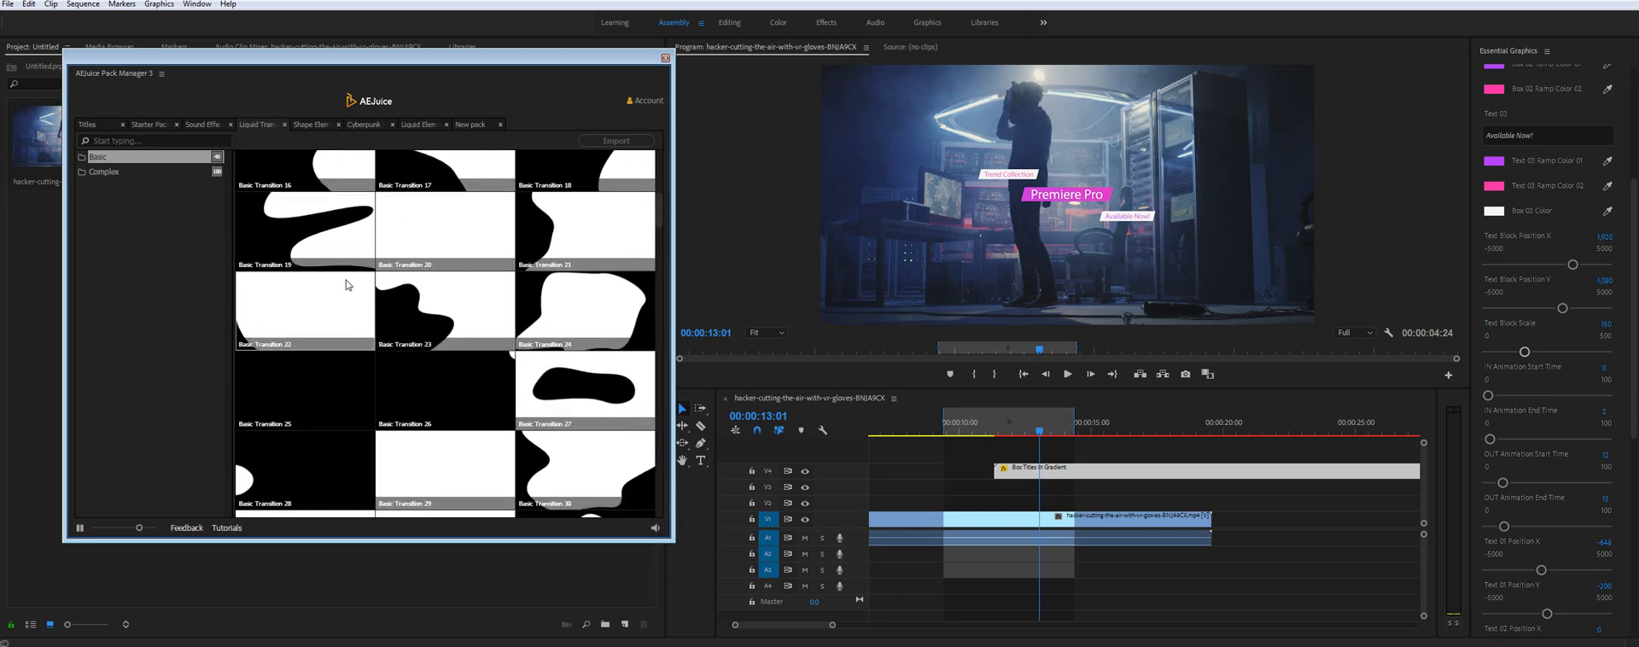
{"action": "scroll", "coordinate": [350, 280], "scroll_direction": "down", "scroll_amount": 8}
{"action": "scroll", "coordinate": [350, 282], "scroll_direction": "down", "scroll_amount": 3}
{"action": "scroll", "coordinate": [387, 289], "scroll_direction": "up", "scroll_amount": 10}
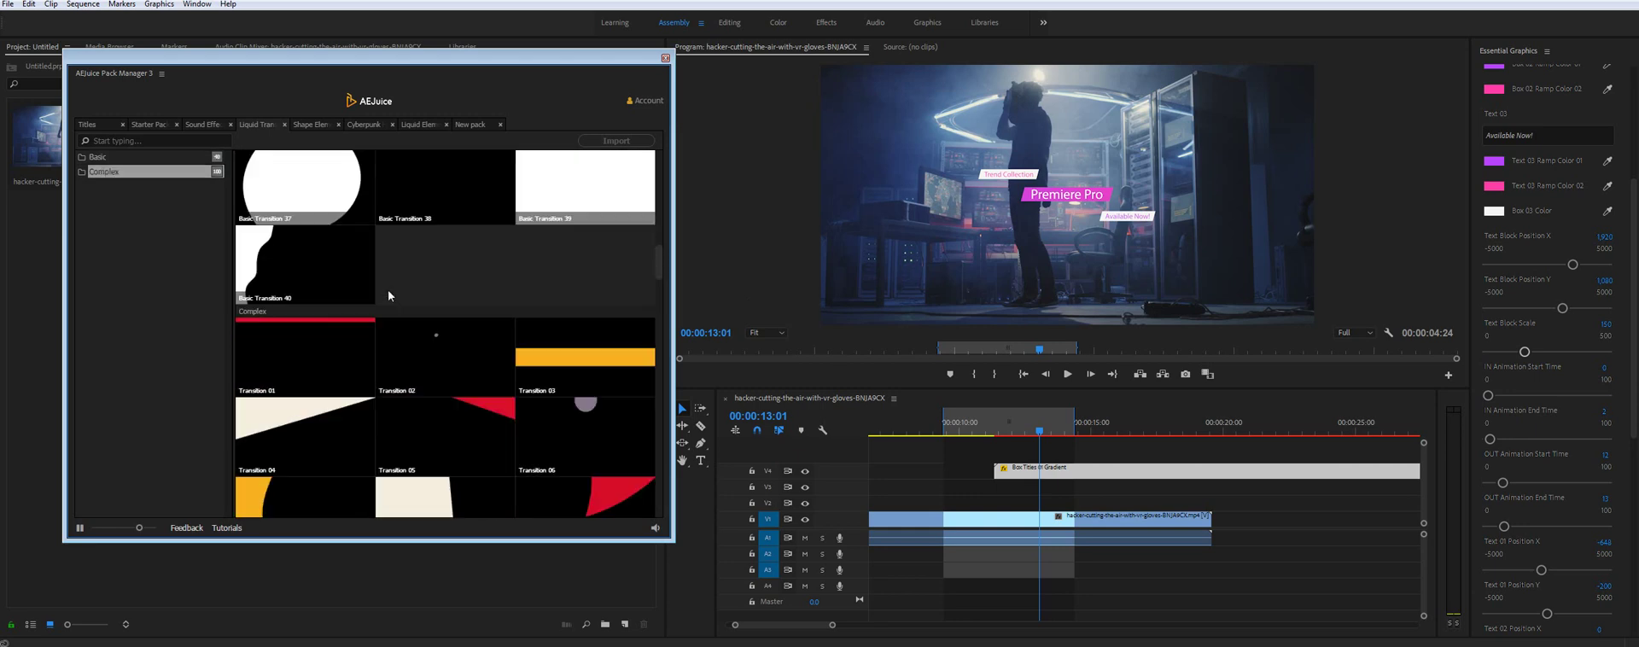
{"action": "scroll", "coordinate": [388, 290], "scroll_direction": "up", "scroll_amount": 5}
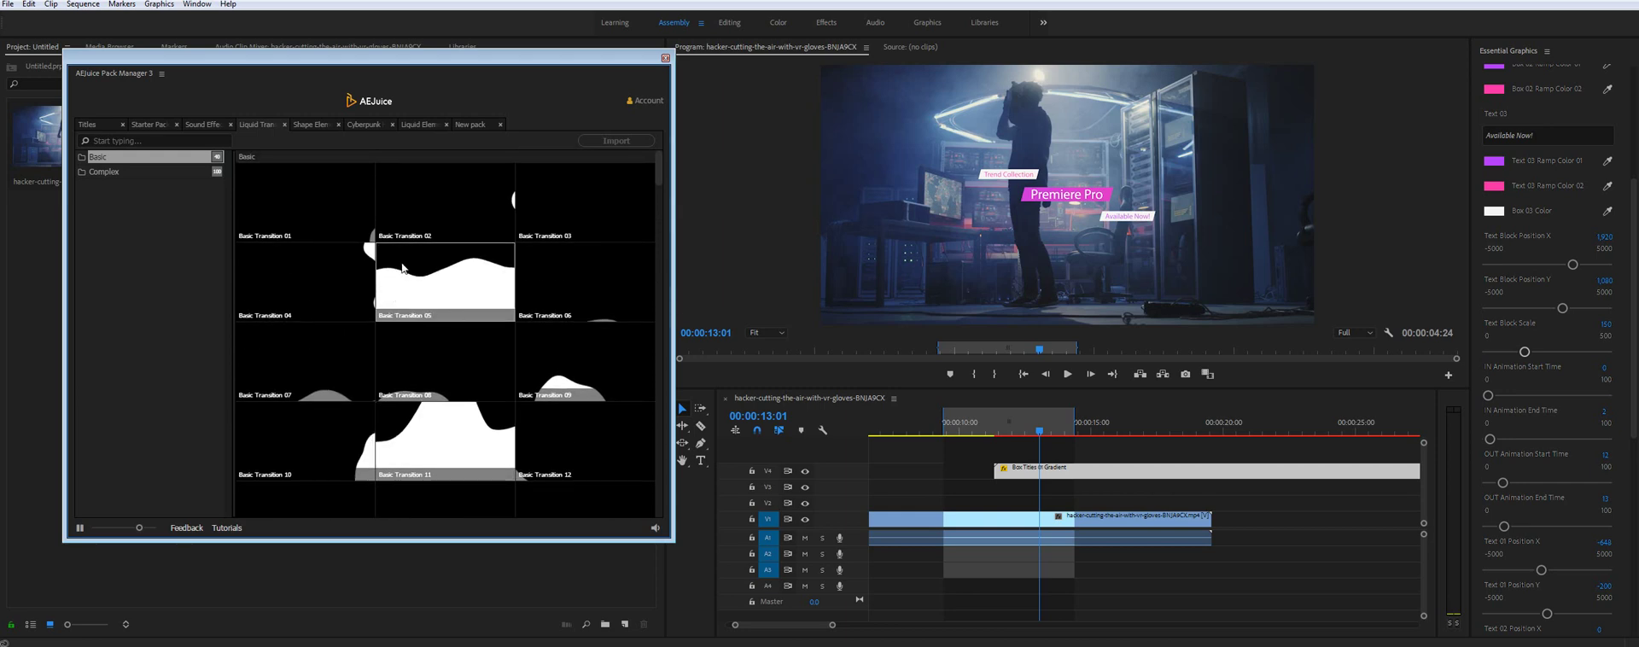
{"action": "scroll", "coordinate": [414, 256], "scroll_direction": "down", "scroll_amount": 15}
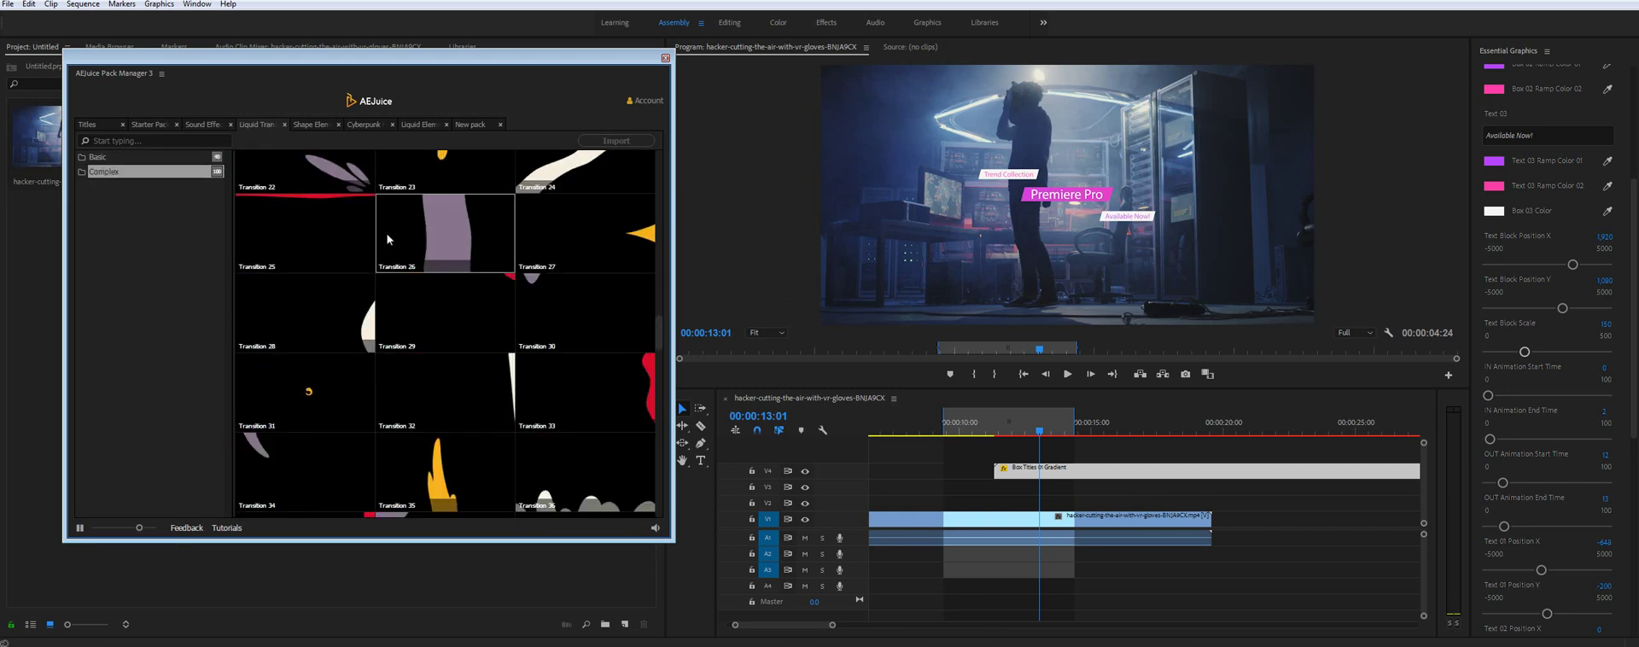
{"action": "scroll", "coordinate": [387, 233], "scroll_direction": "down", "scroll_amount": 15}
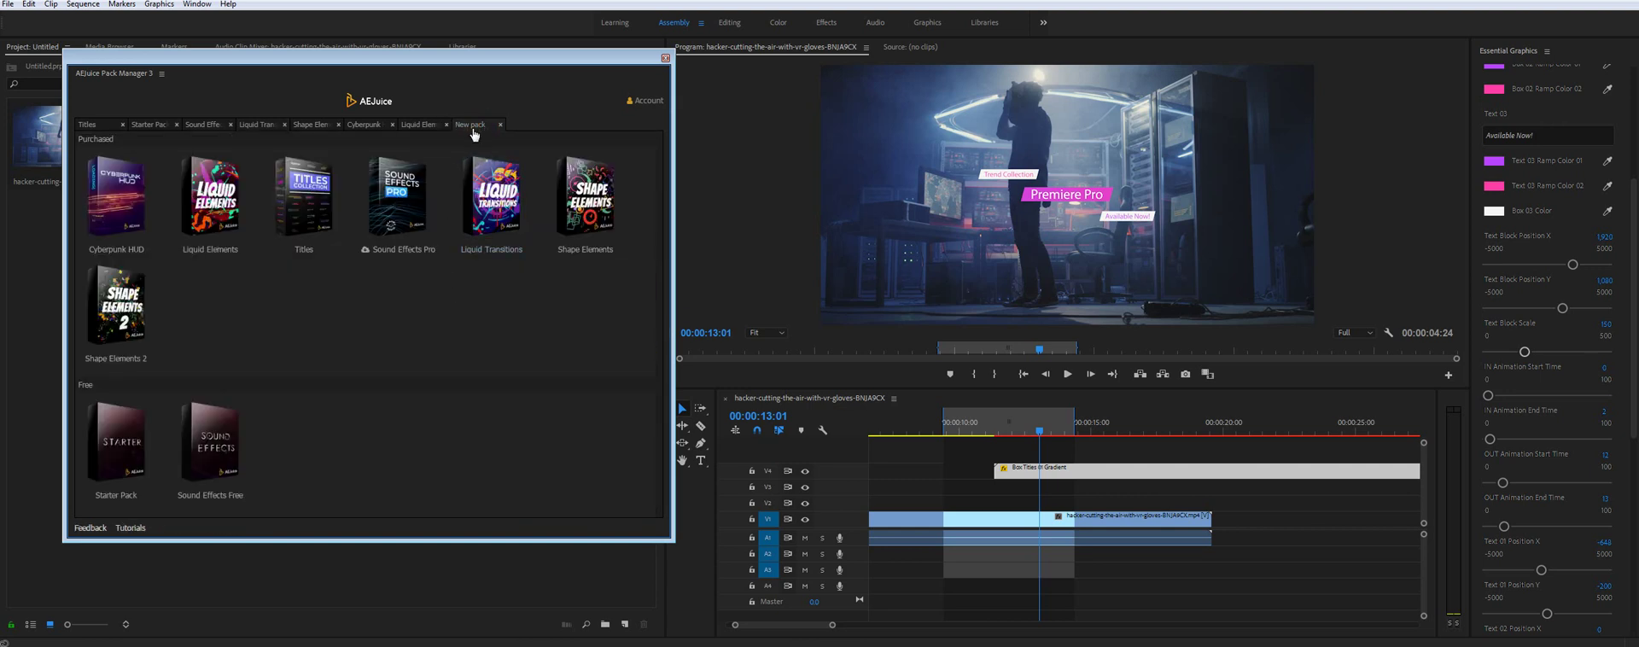
- Open the Shape Elements pack and scroll through its asset categories
{"action": "left_click", "coordinate": [587, 200]}
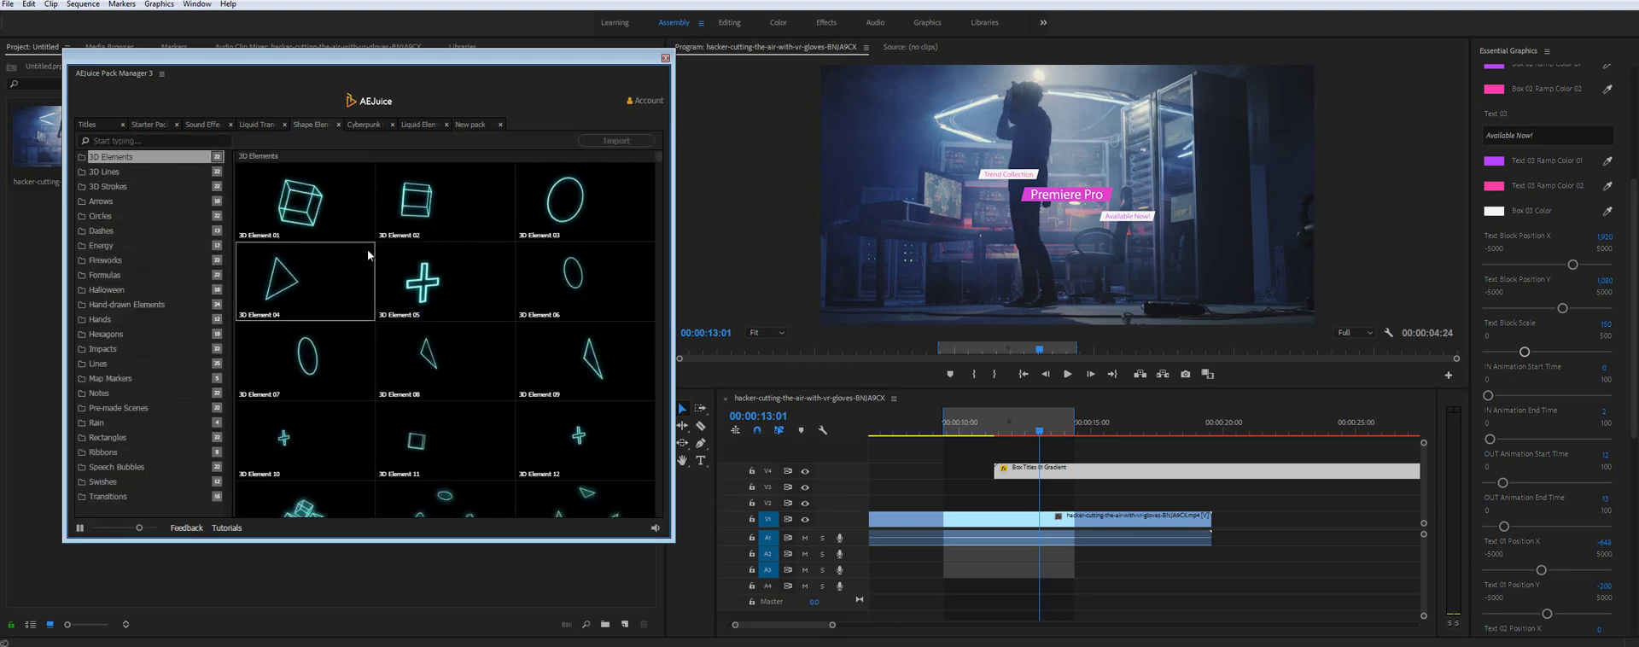
{"action": "scroll", "coordinate": [387, 241], "scroll_direction": "down", "scroll_amount": 20}
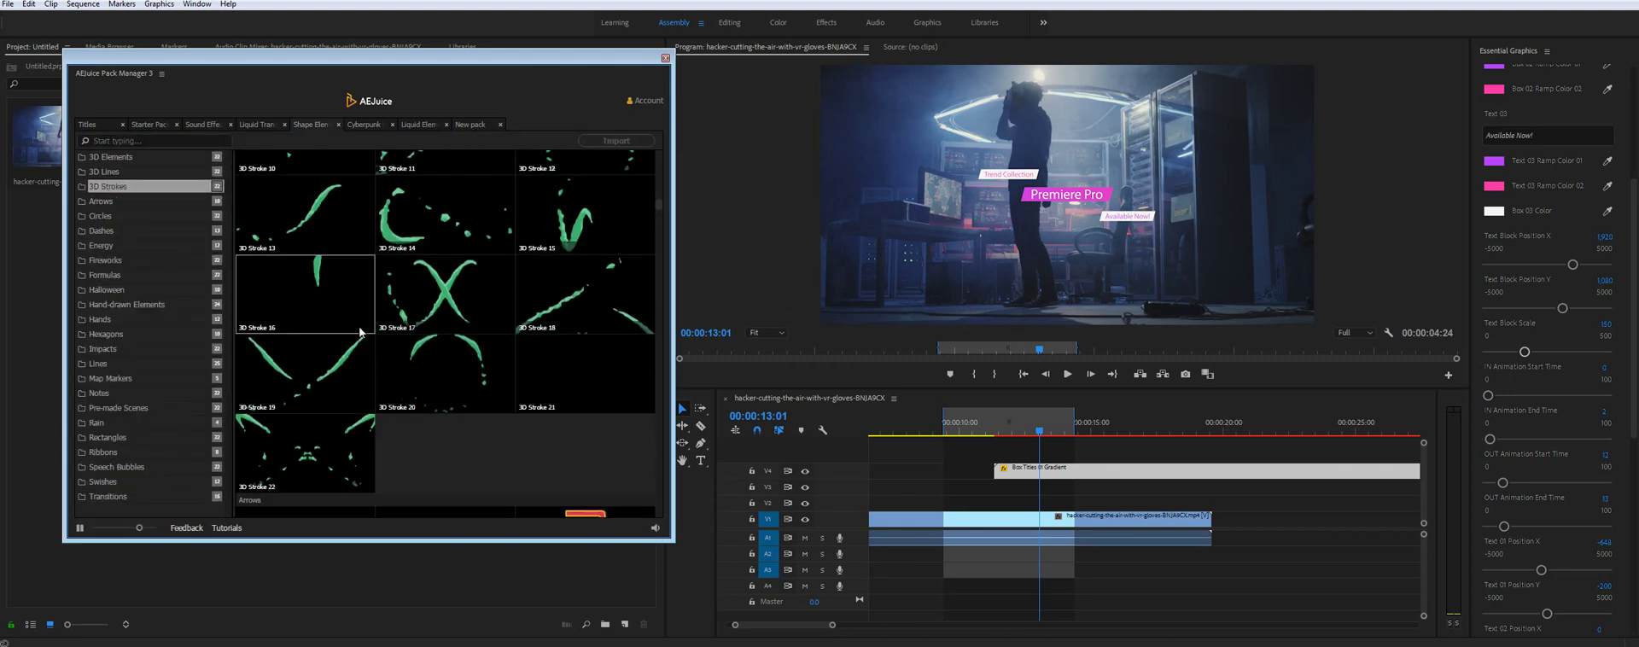
{"action": "scroll", "coordinate": [365, 341], "scroll_direction": "down", "scroll_amount": 20}
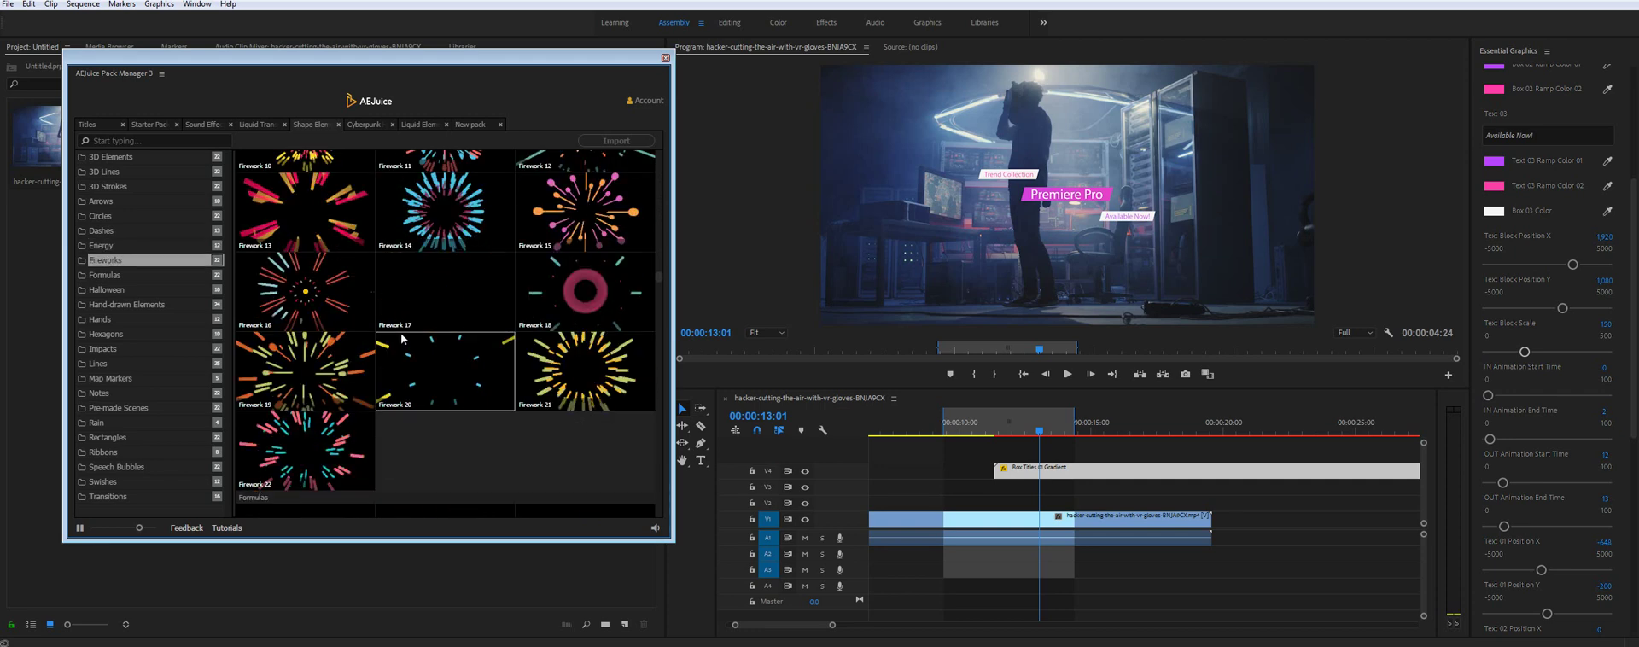
{"action": "scroll", "coordinate": [404, 336], "scroll_direction": "down", "scroll_amount": 20}
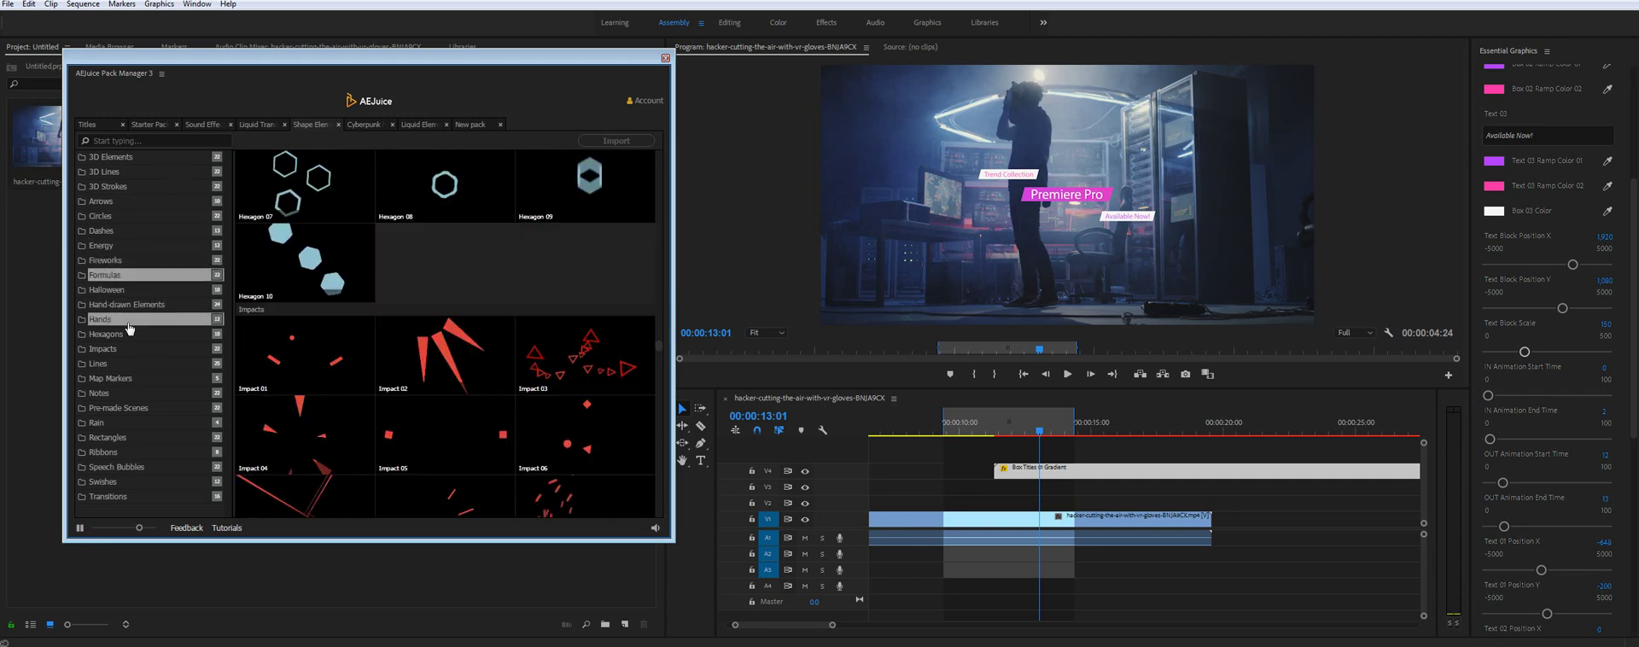
{"action": "scroll", "coordinate": [371, 402], "scroll_direction": "down", "scroll_amount": 20}
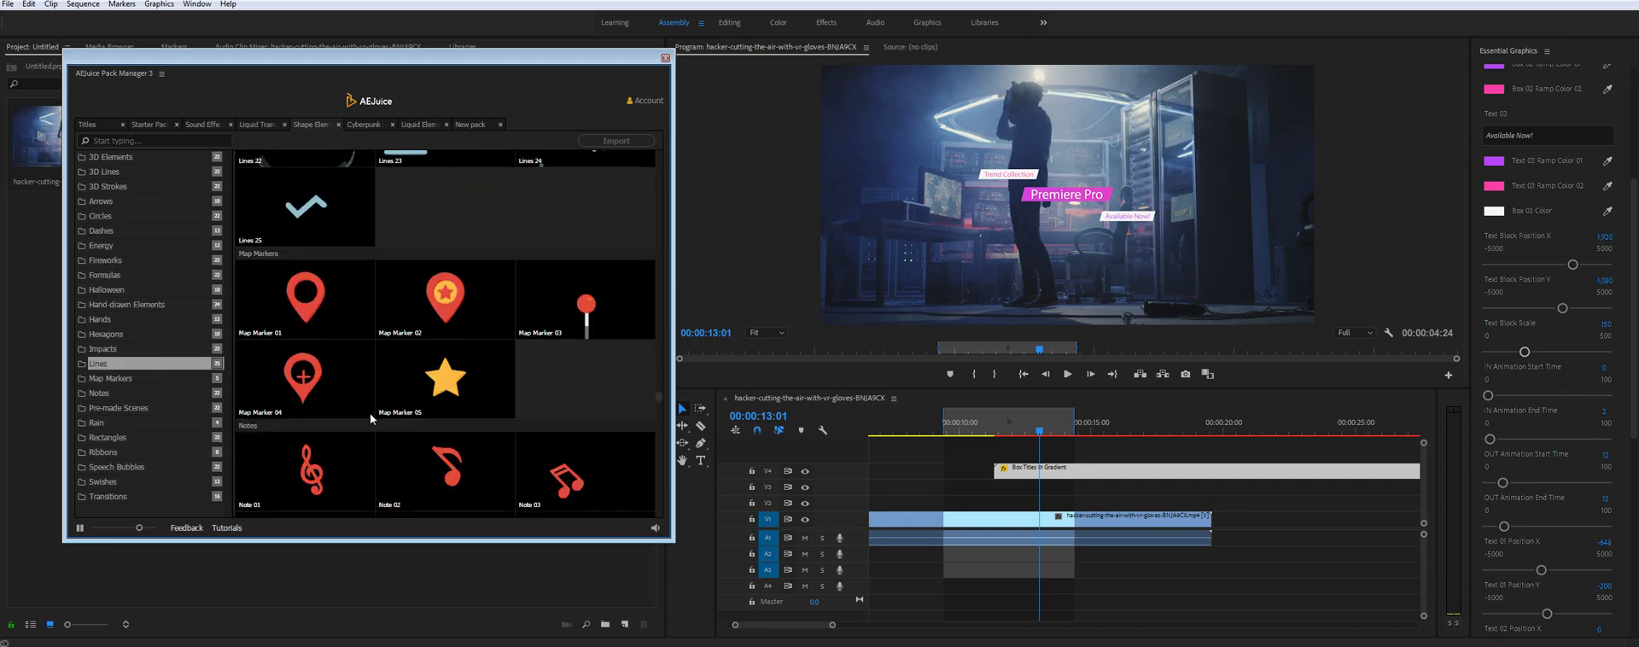
{"action": "scroll", "coordinate": [407, 370], "scroll_direction": "down", "scroll_amount": 15}
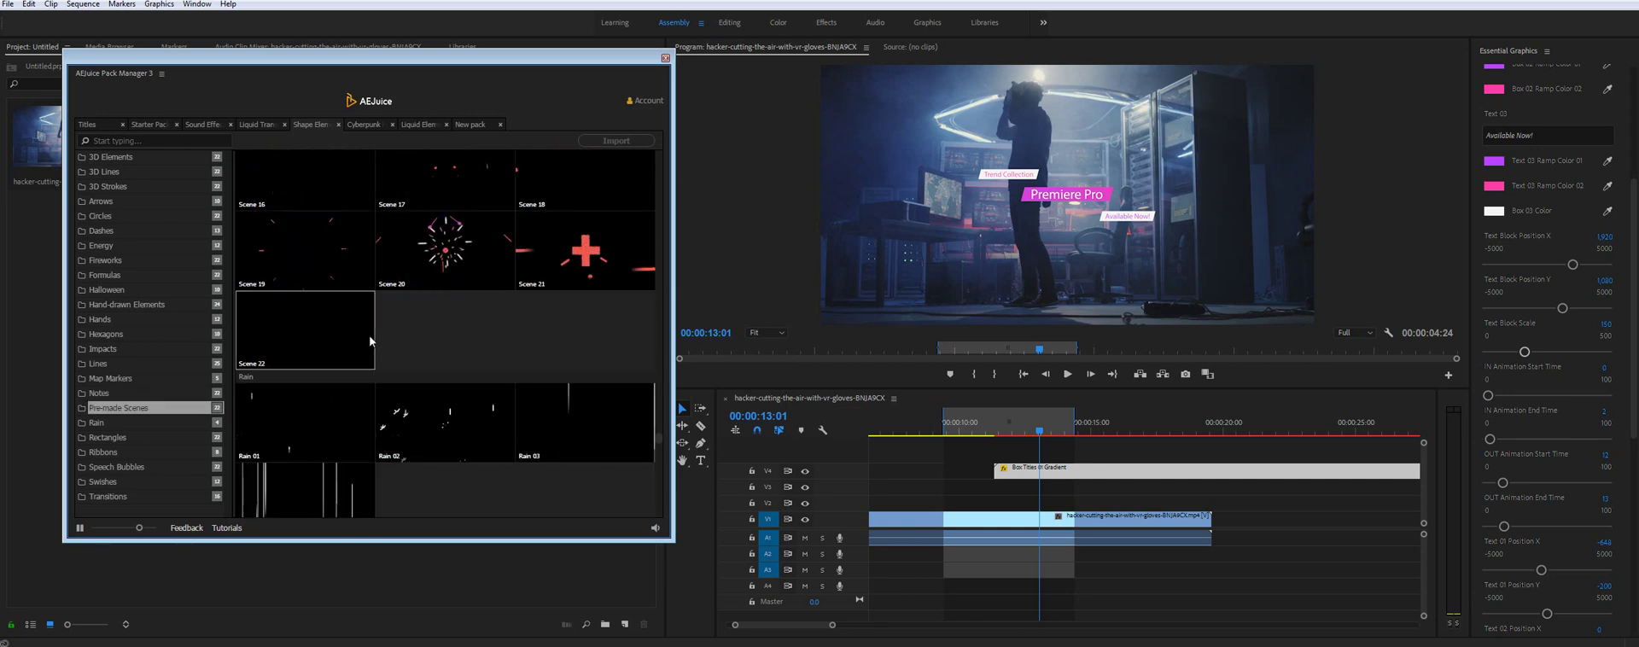
- Open Shape Elements 2, view its Rectangles and Shapes categories, then add a new pack tab
{"action": "left_click", "coordinate": [483, 128]}
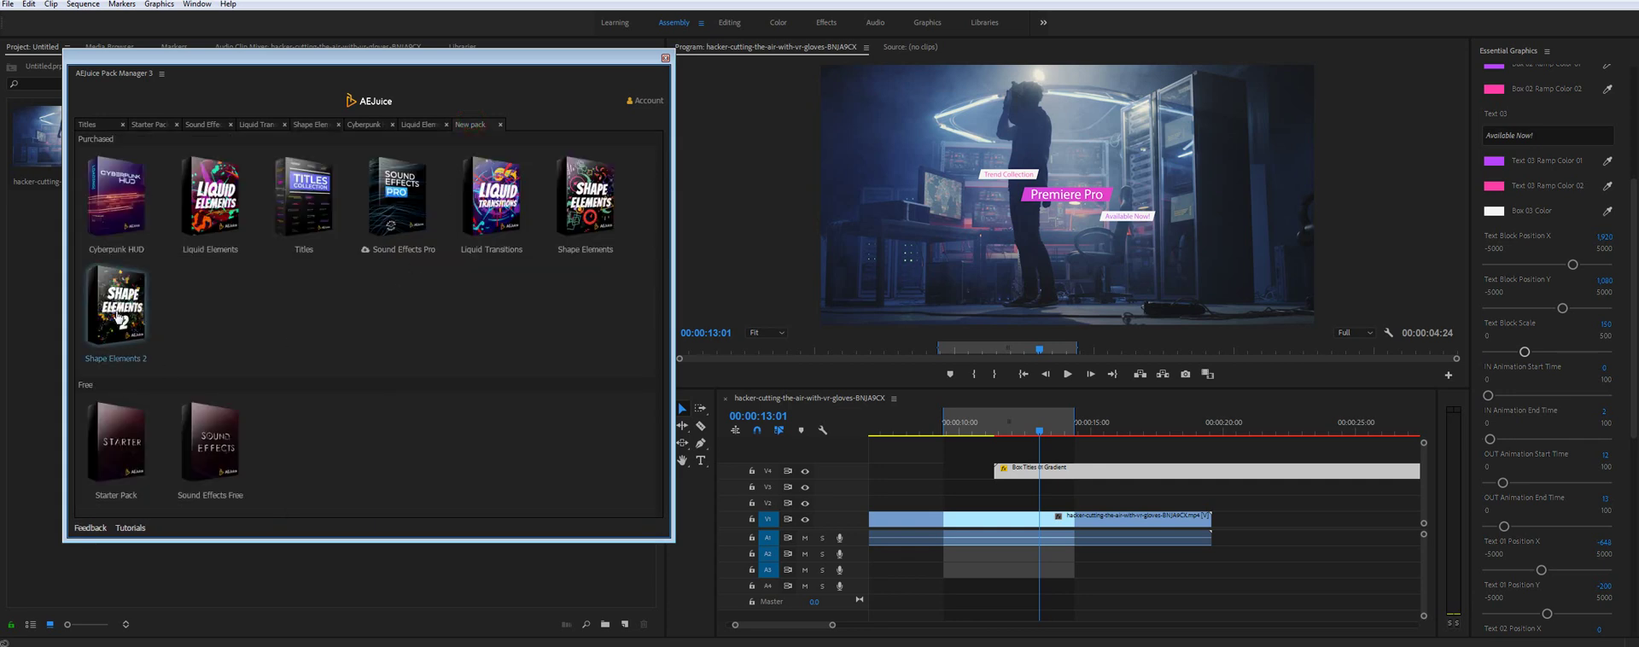
{"action": "left_click", "coordinate": [444, 193]}
{"action": "scroll", "coordinate": [451, 327], "scroll_direction": "down", "scroll_amount": 20}
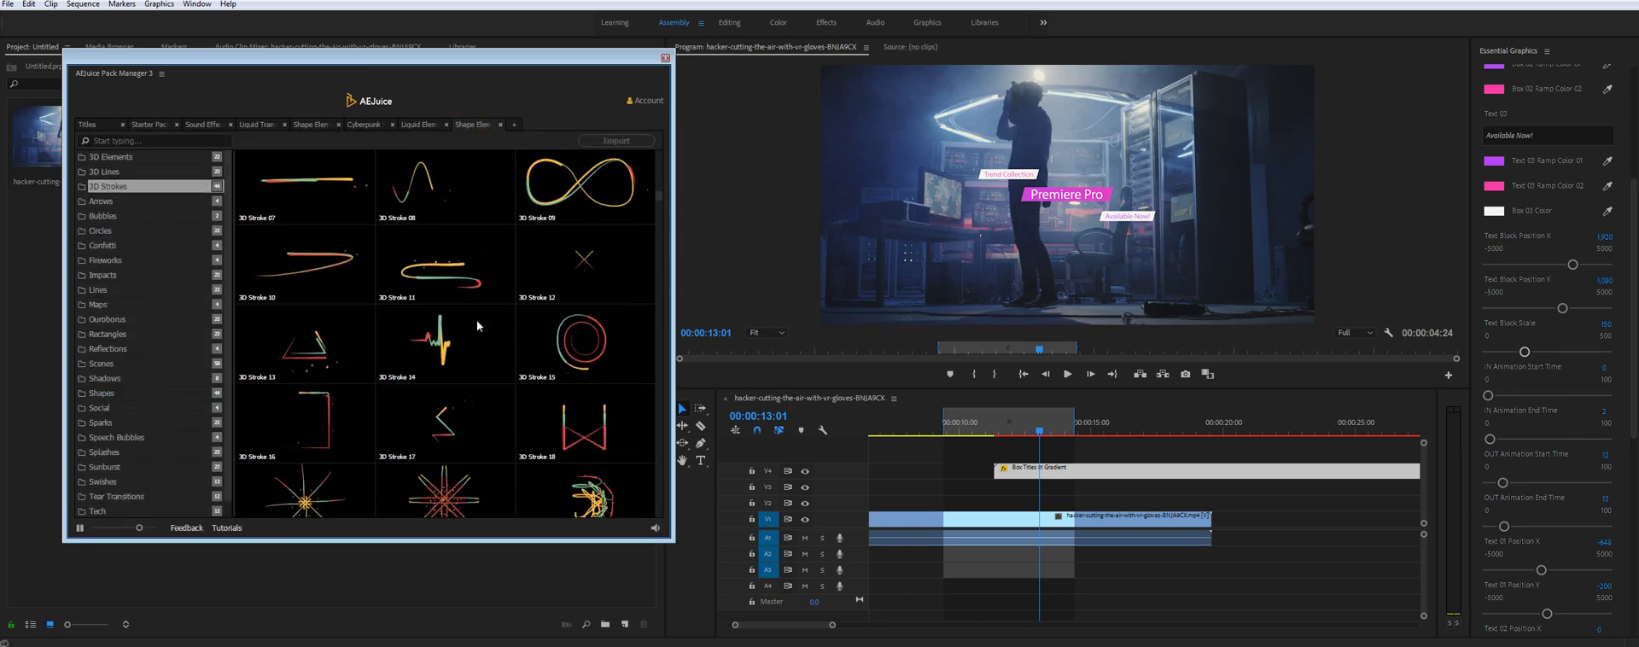
{"action": "left_click", "coordinate": [175, 334]}
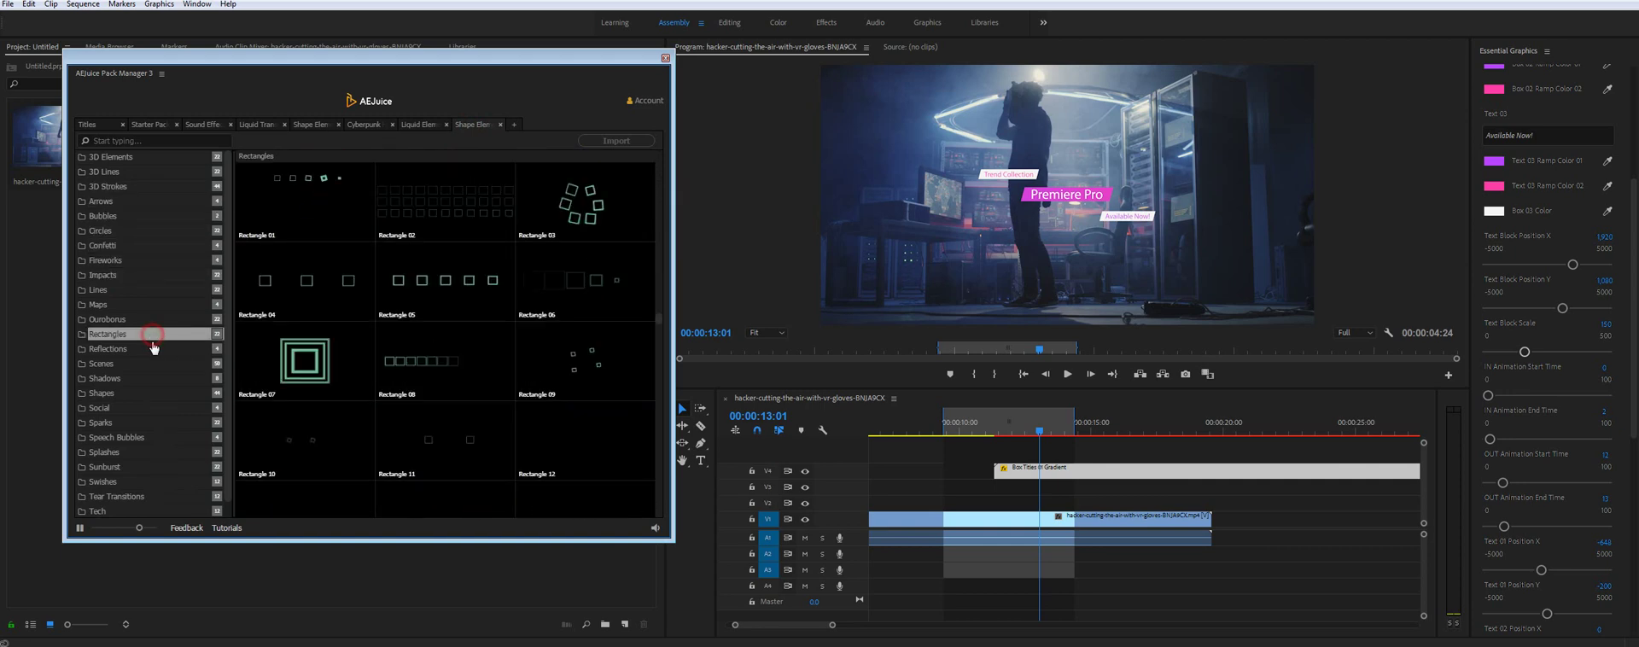
{"action": "left_click", "coordinate": [137, 393]}
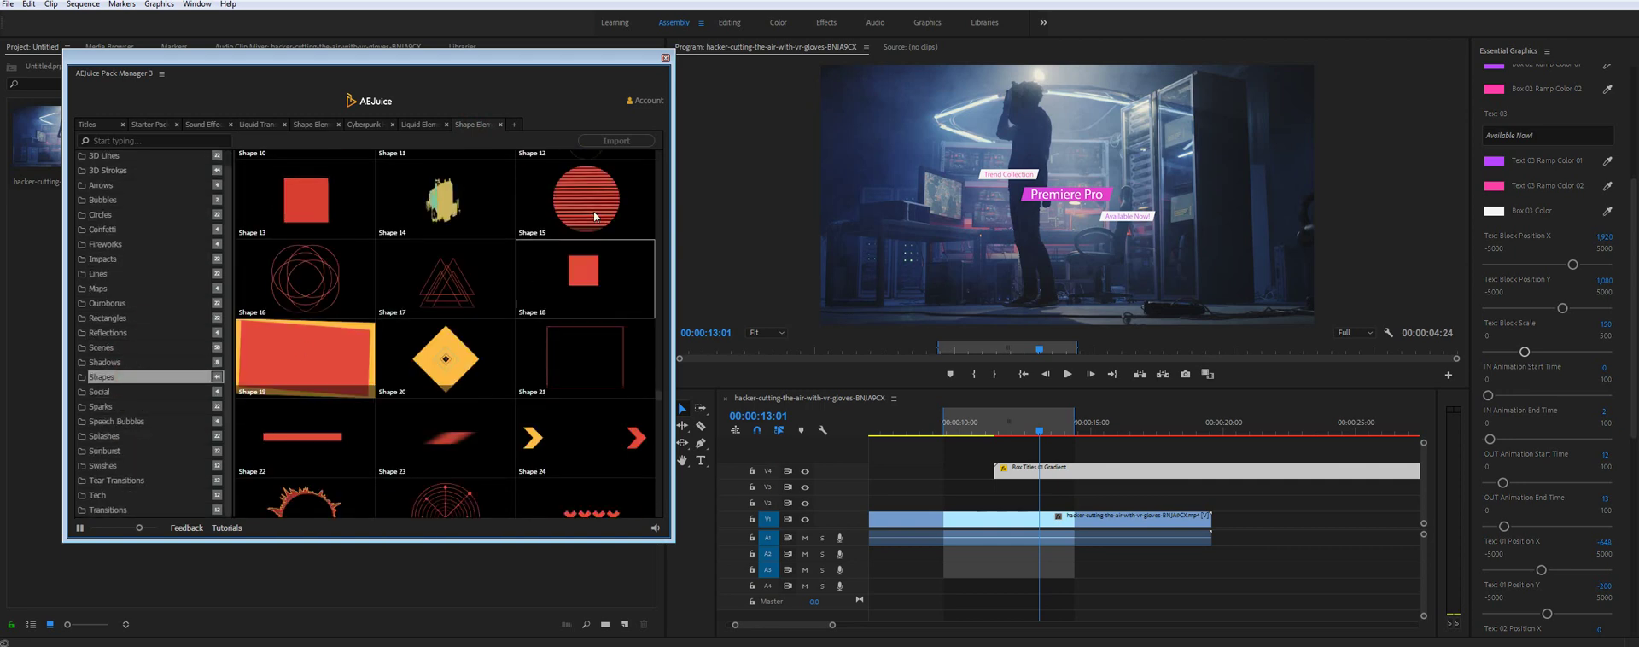
{"action": "left_click", "coordinate": [514, 125]}
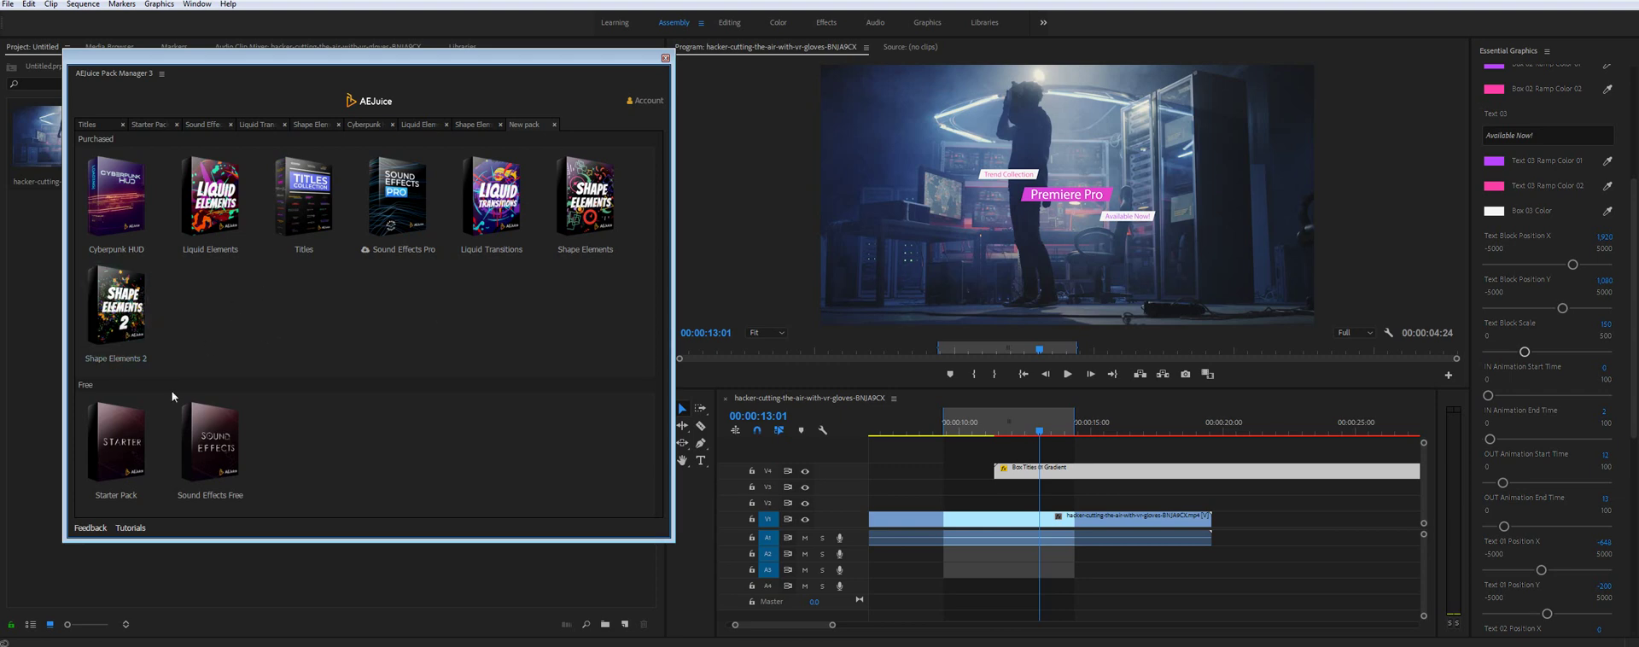
- View the Starter Pack and Sound Effects downloads on AEJuice's Chrome page, then return to Premiere
{"action": "key", "text": "alt+Tab"}
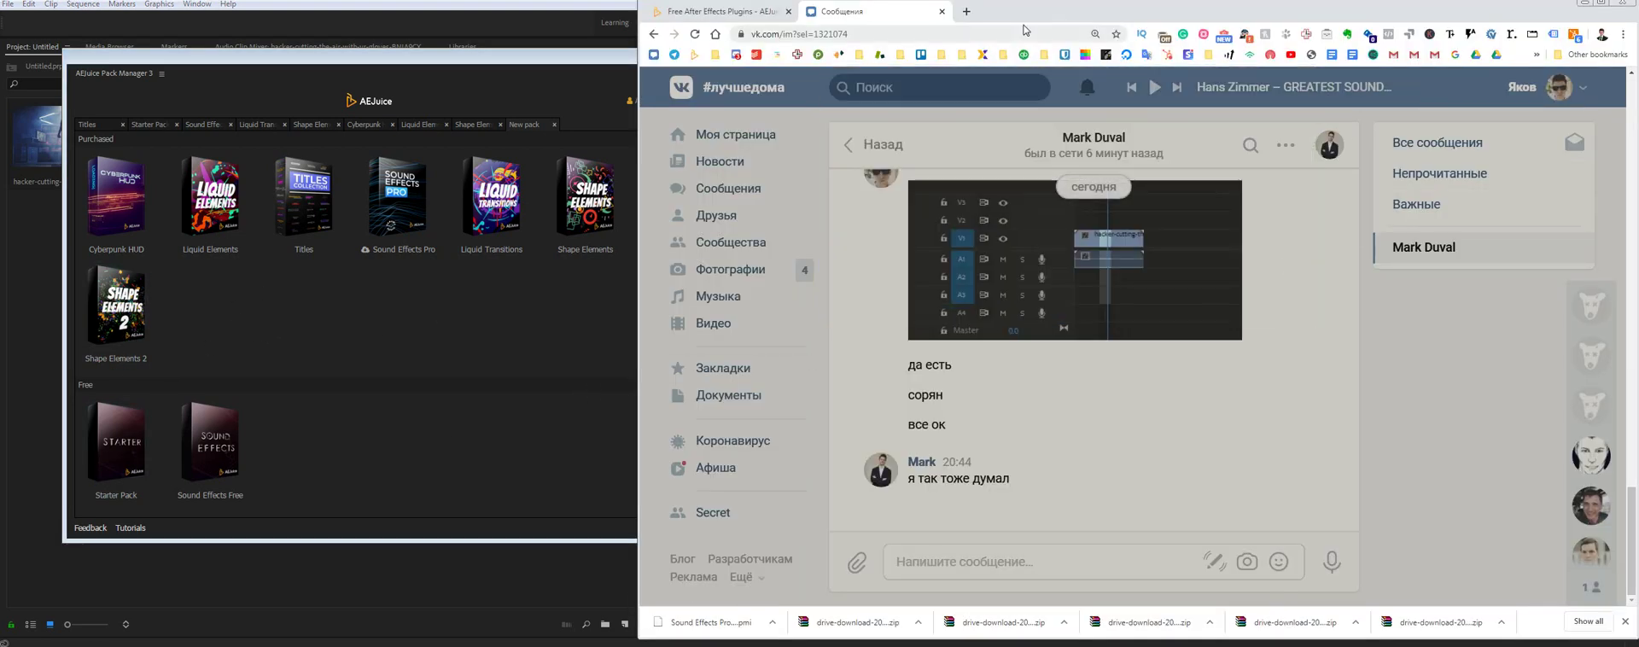
{"action": "left_click", "coordinate": [968, 11]}
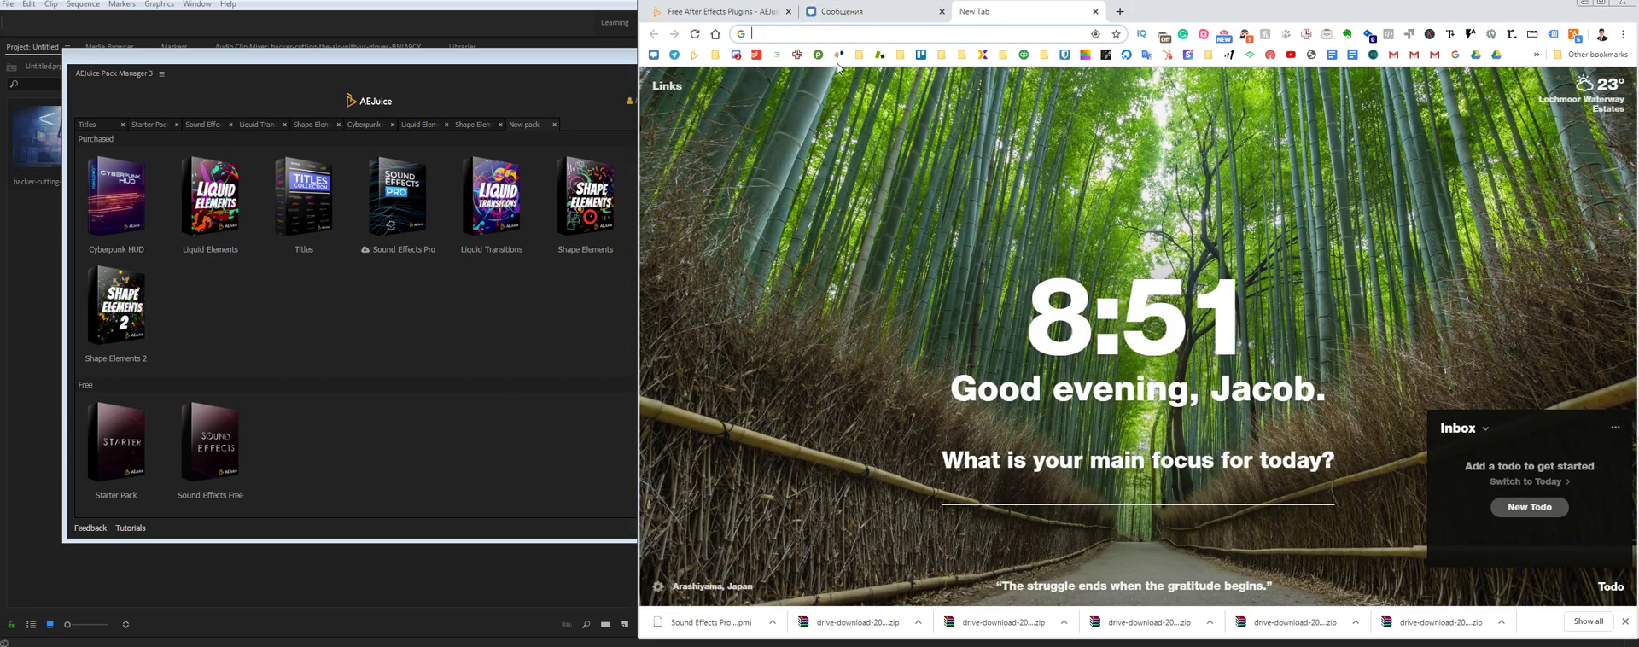
{"action": "left_click", "coordinate": [725, 11]}
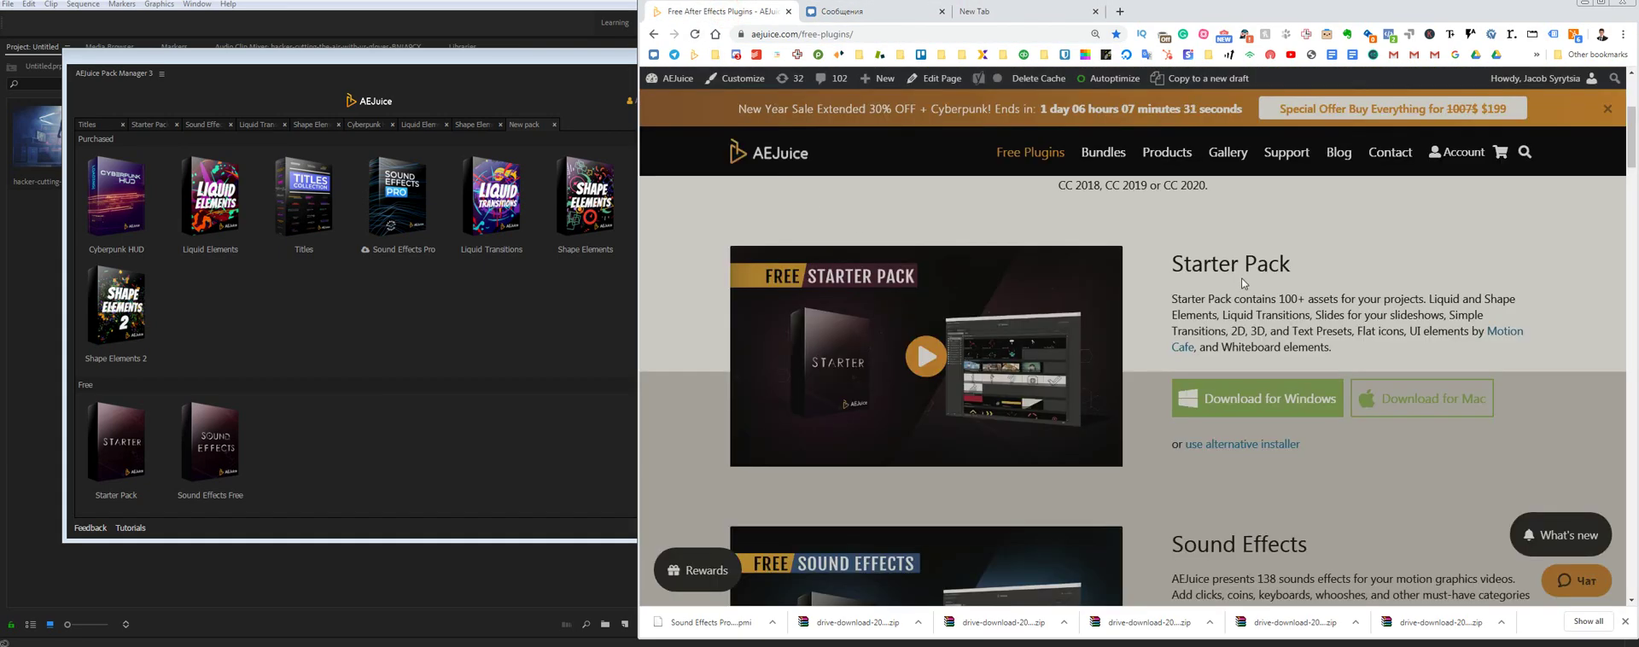
{"action": "scroll", "coordinate": [1175, 407], "scroll_direction": "down", "scroll_amount": 4}
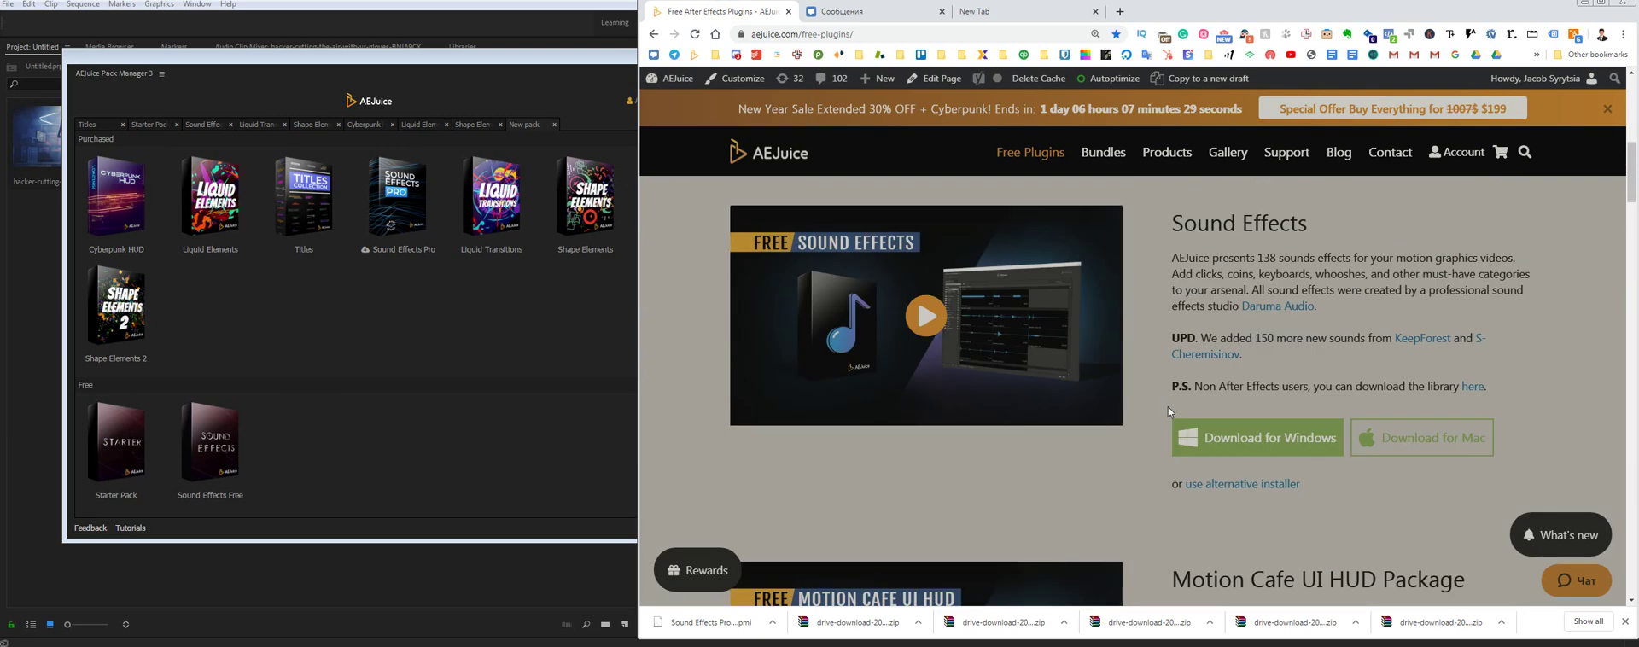
{"action": "scroll", "coordinate": [1175, 406], "scroll_direction": "up", "scroll_amount": 3}
{"action": "scroll", "coordinate": [1175, 407], "scroll_direction": "up", "scroll_amount": 2}
{"action": "scroll", "coordinate": [1196, 409], "scroll_direction": "down", "scroll_amount": 1}
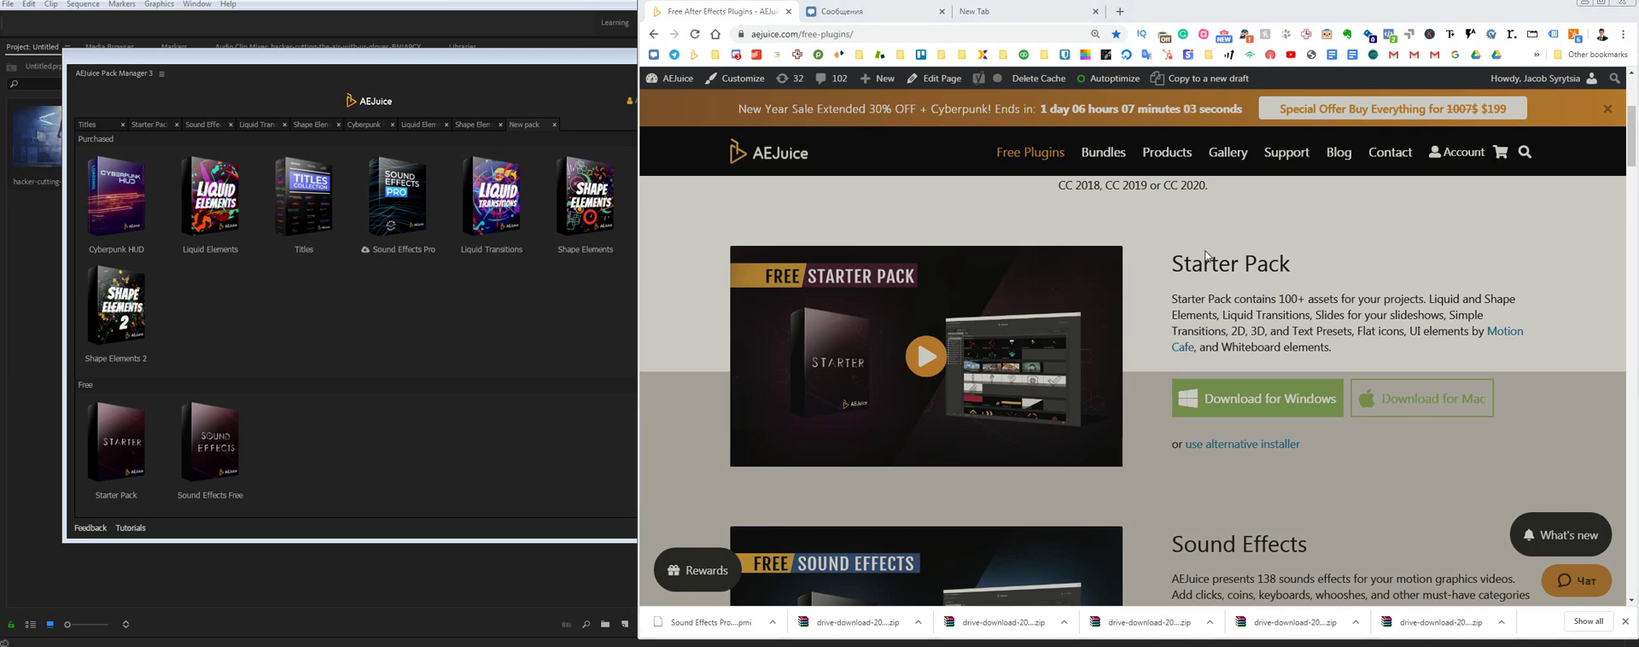
{"action": "left_click", "coordinate": [512, 302]}
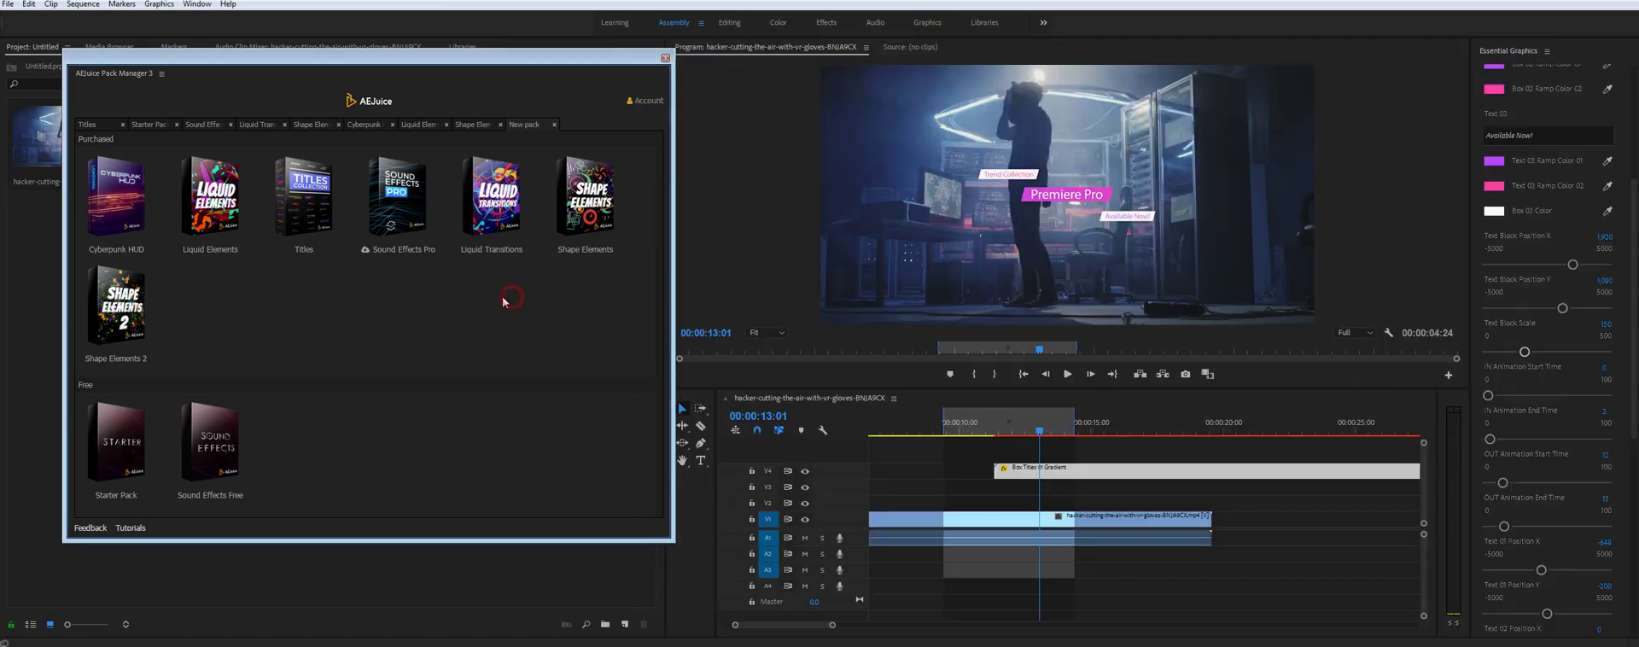
{"action": "left_click", "coordinate": [192, 4]}
{"action": "mouse_move", "coordinate": [223, 59]}
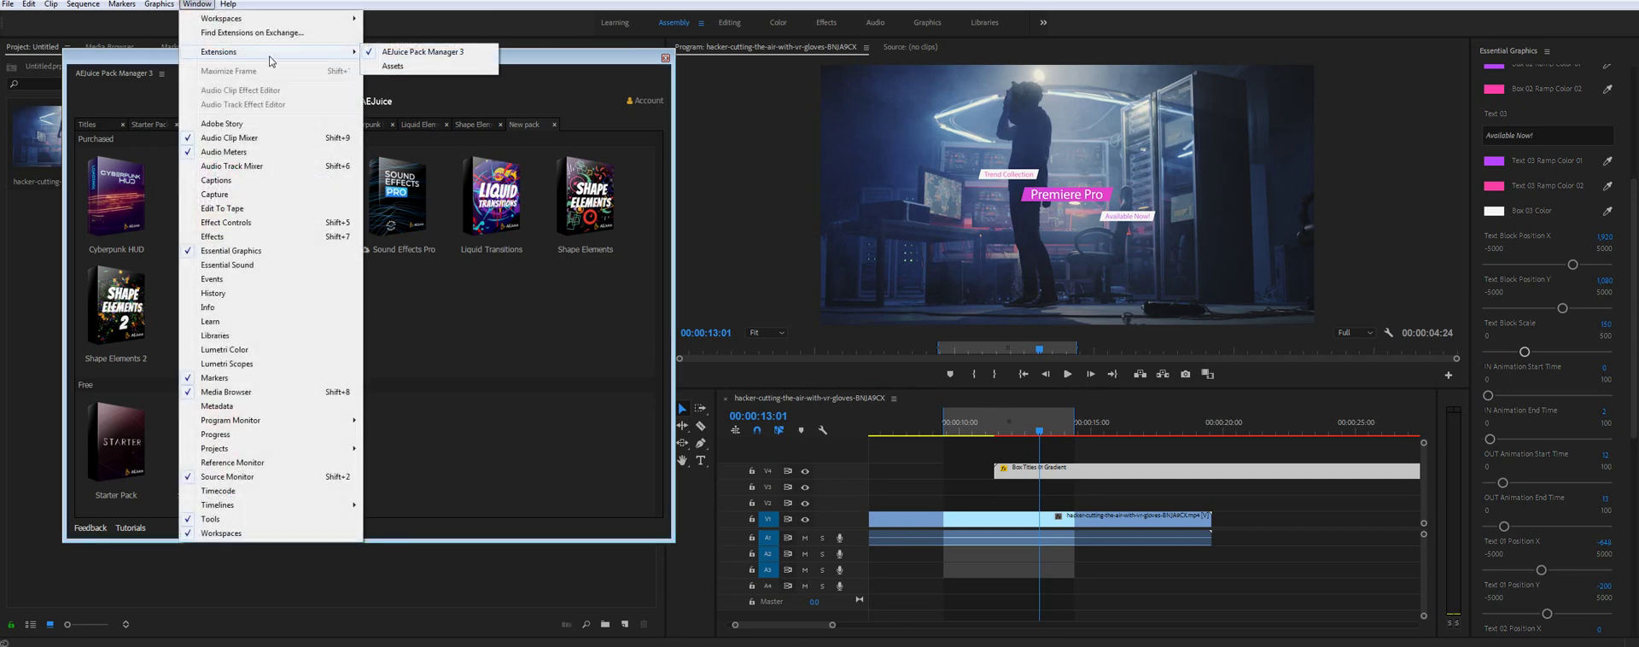
{"action": "left_click", "coordinate": [398, 336]}
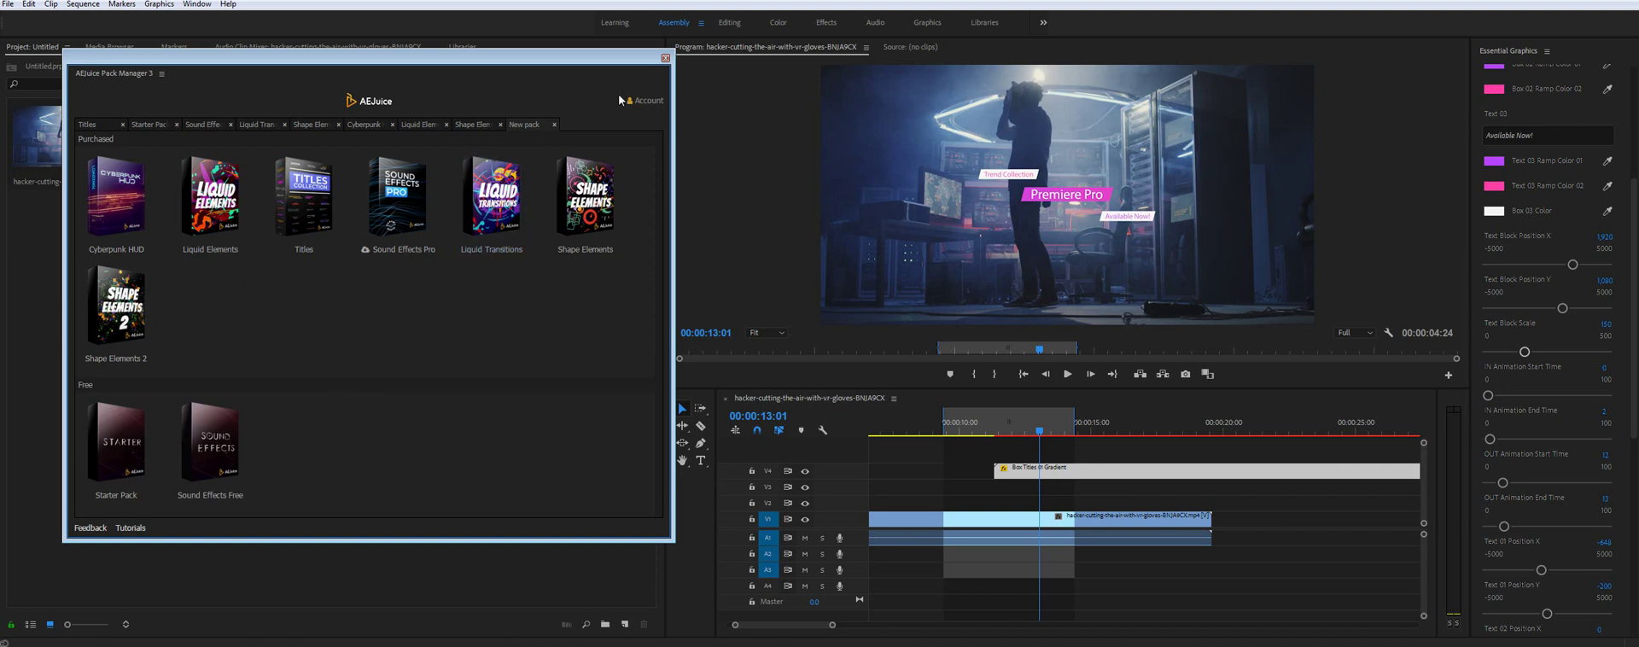
{"action": "left_click", "coordinate": [645, 101]}
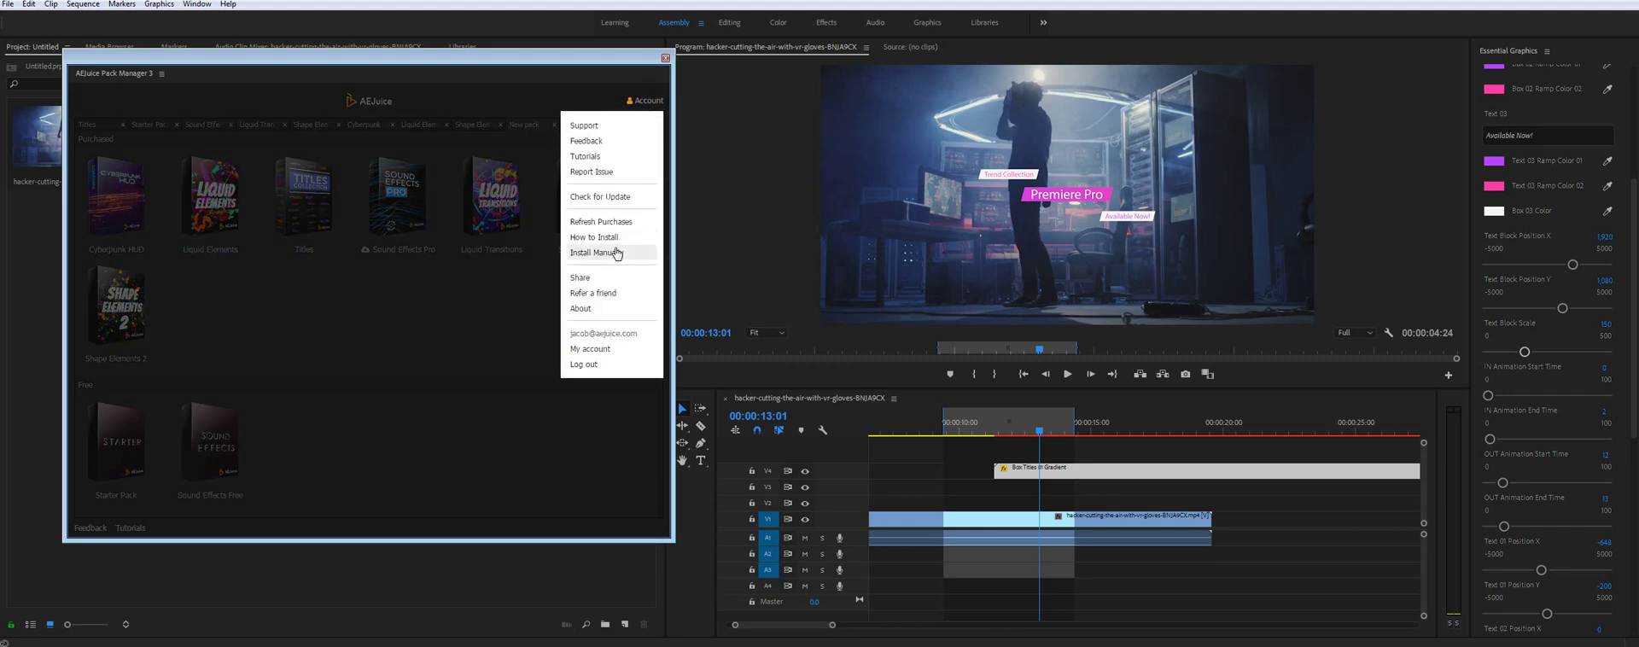
{"action": "left_click", "coordinate": [654, 125]}
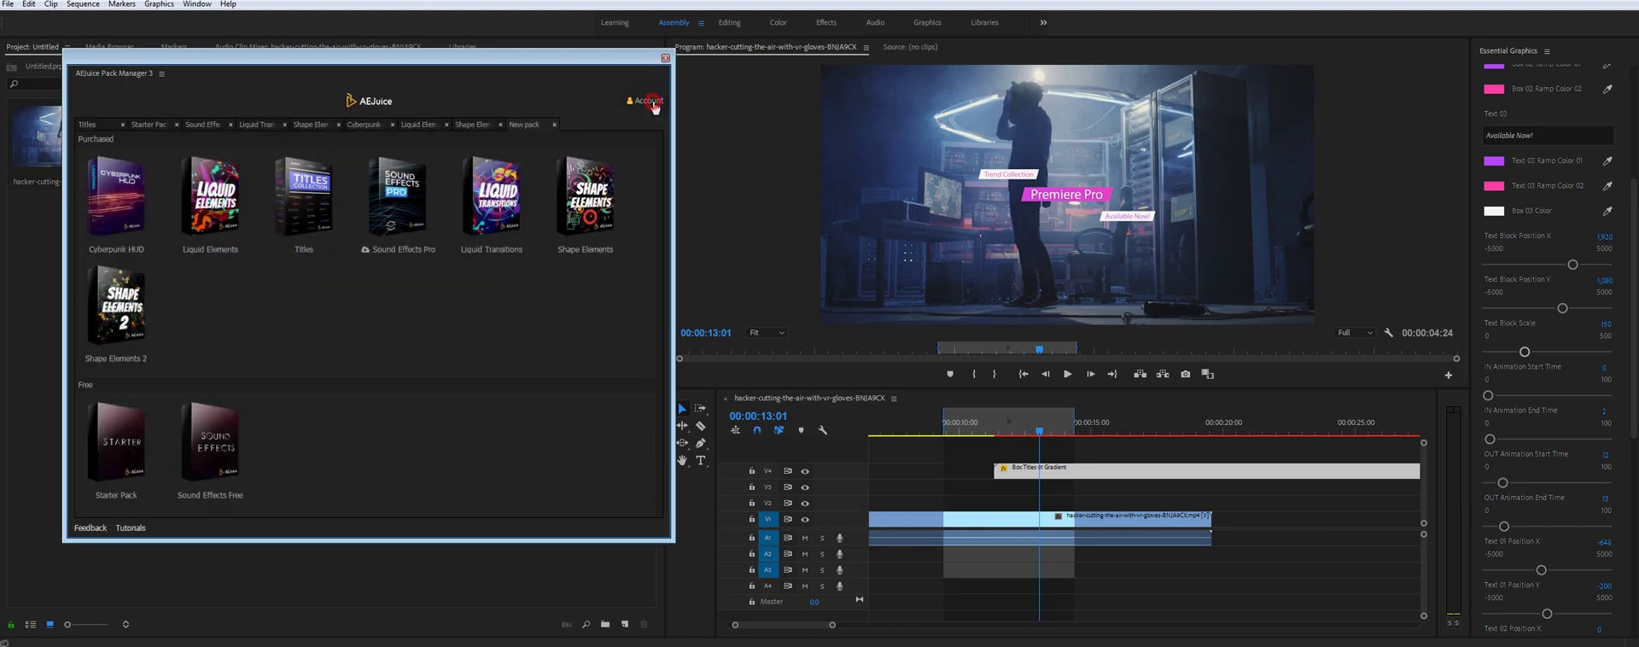